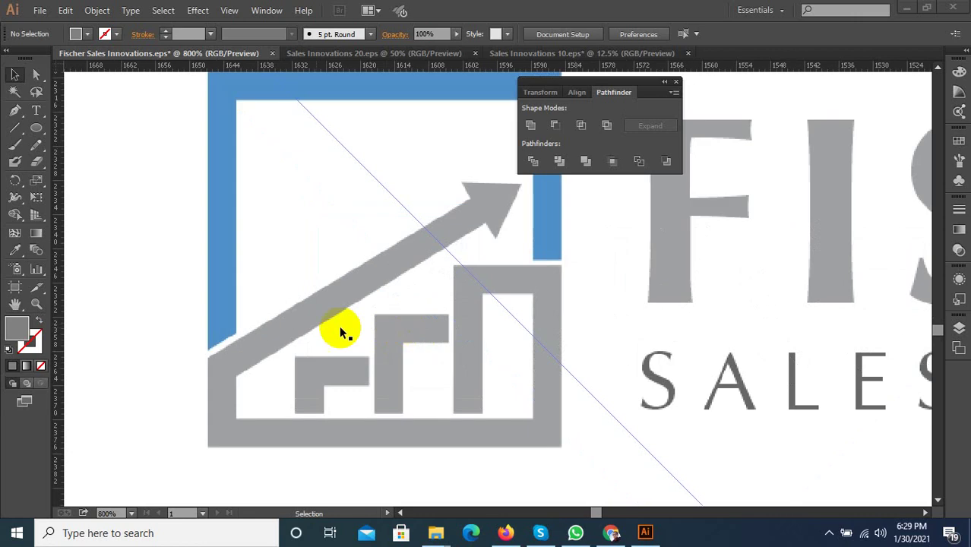
Draw a 66.167 px square over the logo frame with no fill and a 4 pt grey stroke.
{"action": "scroll", "coordinate": [335, 329], "scroll_direction": "down", "scroll_amount": 1}
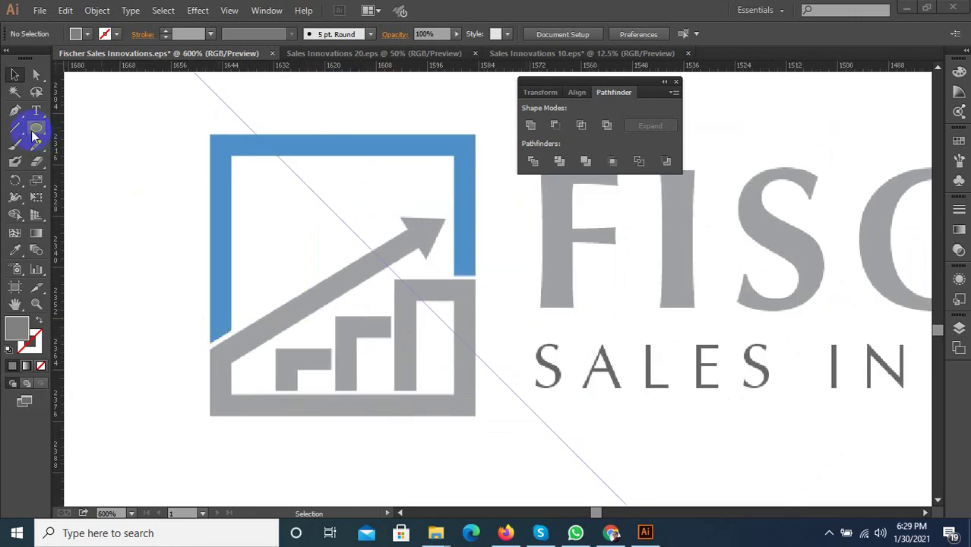
{"action": "mouse_move", "coordinate": [30, 129]}
{"action": "left_mouse_down"}
{"action": "mouse_move", "coordinate": [152, 128]}
{"action": "mouse_move", "coordinate": [448, 417]}
{"action": "left_mouse_up"}
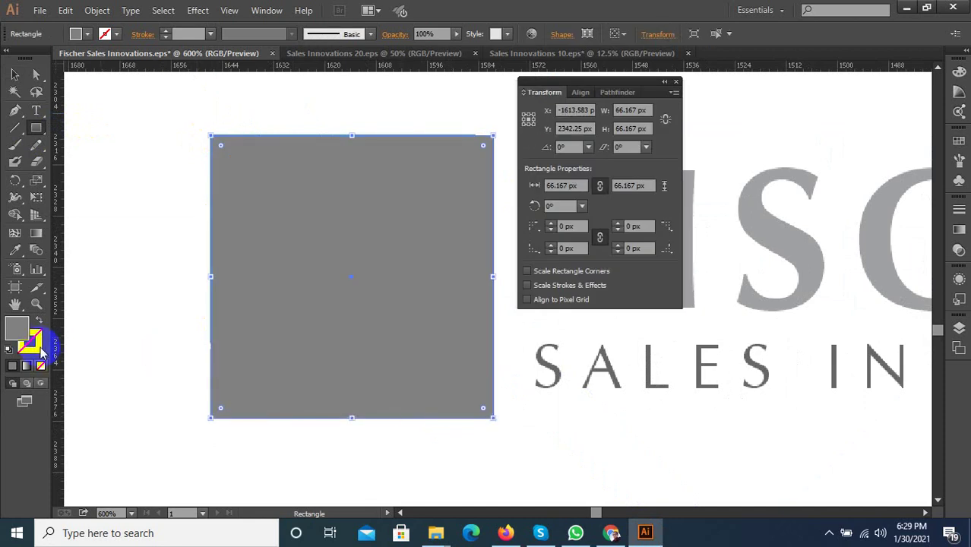
{"action": "left_click", "coordinate": [38, 321]}
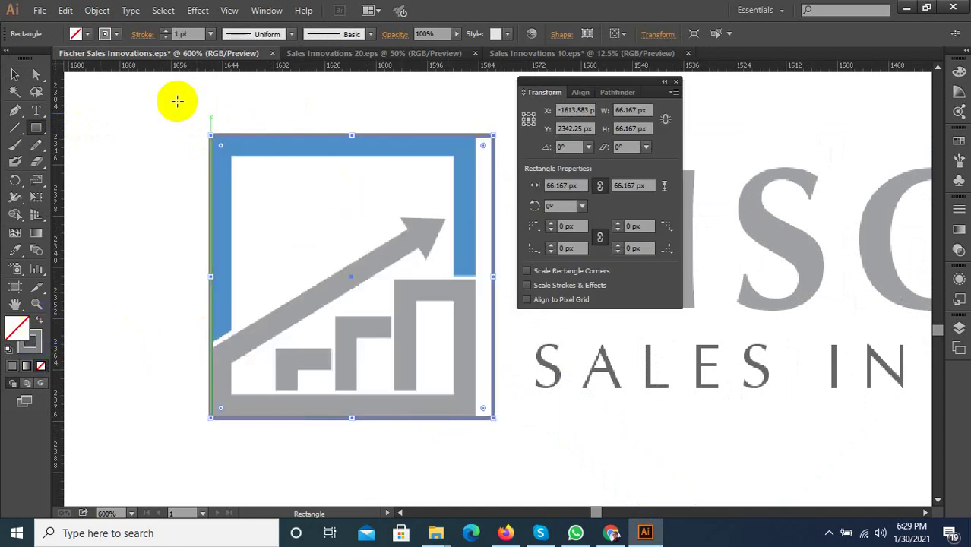
{"action": "key", "text": "Up"}
{"action": "key", "text": "Up"}
{"action": "key", "text": "Up"}
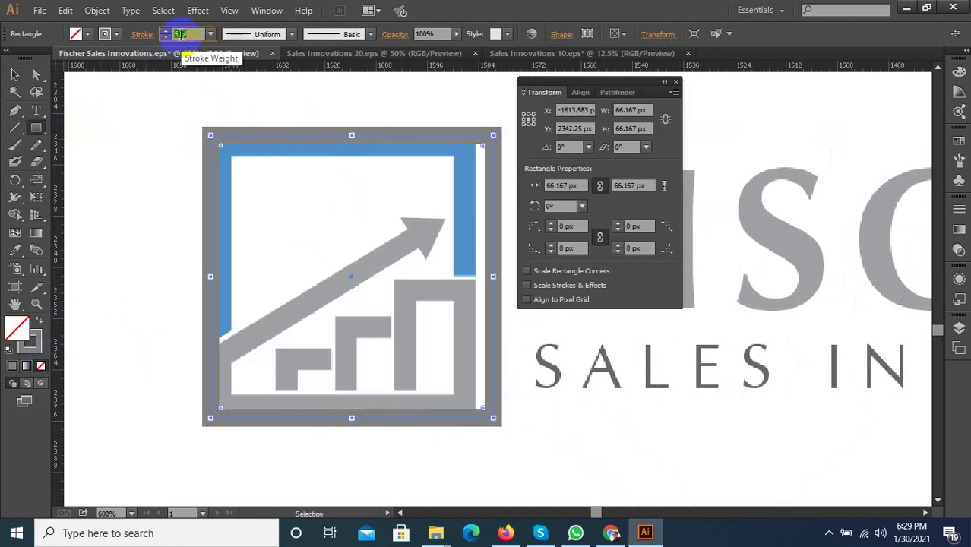
{"action": "key", "text": "Up"}
{"action": "key", "text": "Up"}
{"action": "left_click", "coordinate": [195, 54]}
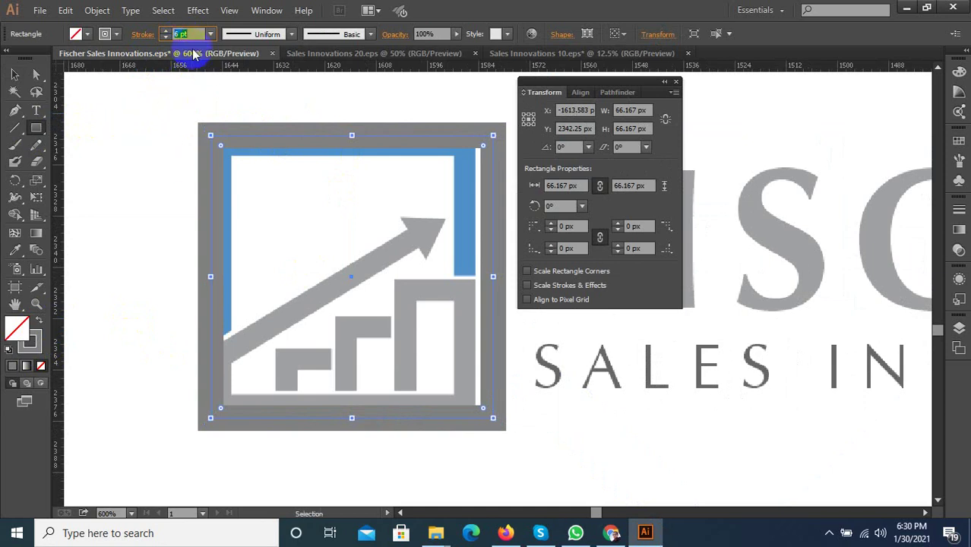
{"action": "key", "text": "Down"}
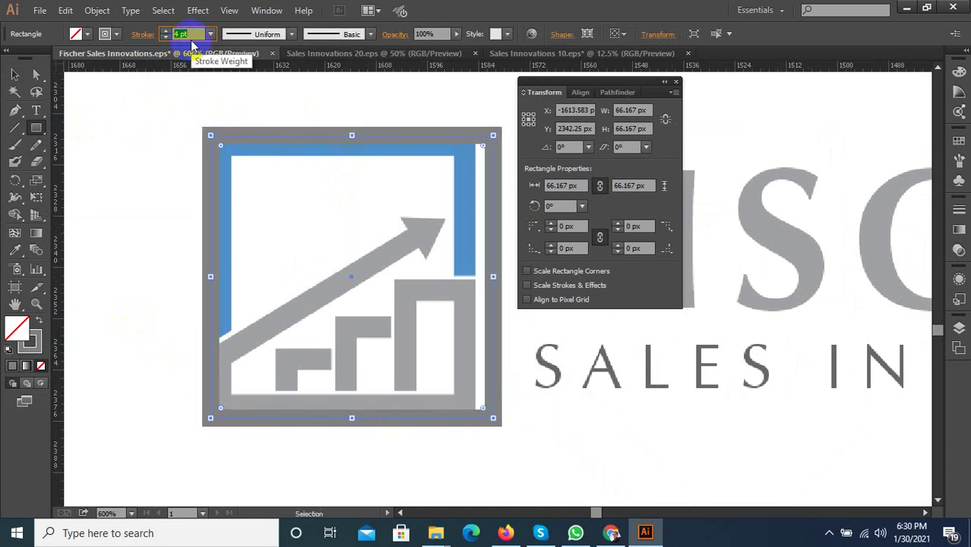
{"action": "left_click", "coordinate": [14, 74]}
Select the traced frame square and increase its stroke weight.
{"action": "left_click", "coordinate": [272, 272]}
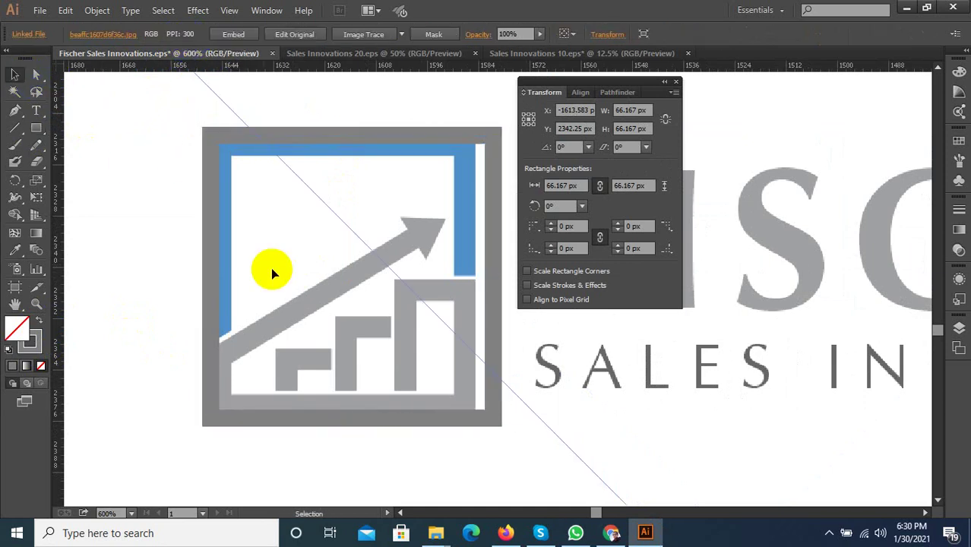
{"action": "scroll", "coordinate": [335, 379], "scroll_direction": "down", "scroll_amount": 1}
{"action": "scroll", "coordinate": [368, 364], "scroll_direction": "up", "scroll_amount": 1}
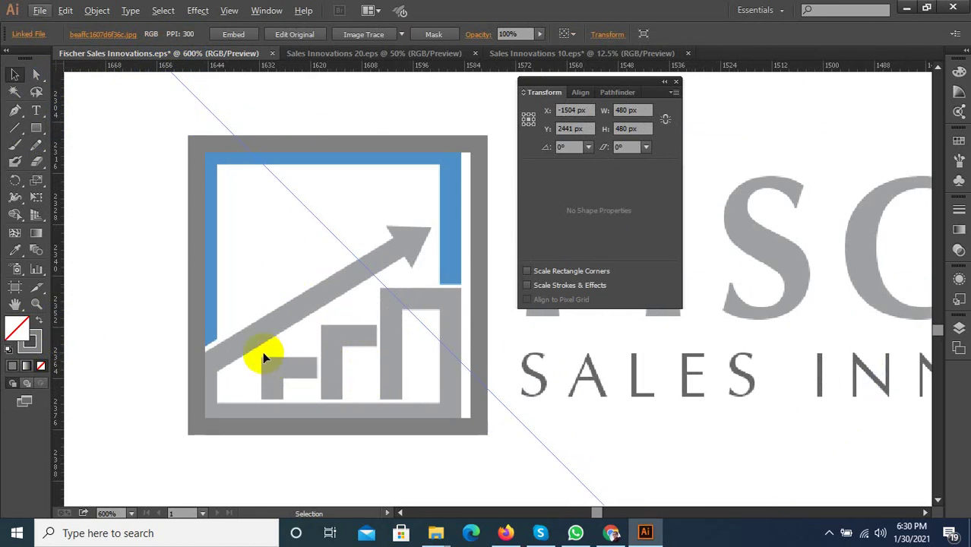
{"action": "left_click", "coordinate": [190, 298]}
{"action": "left_click", "coordinate": [179, 33]}
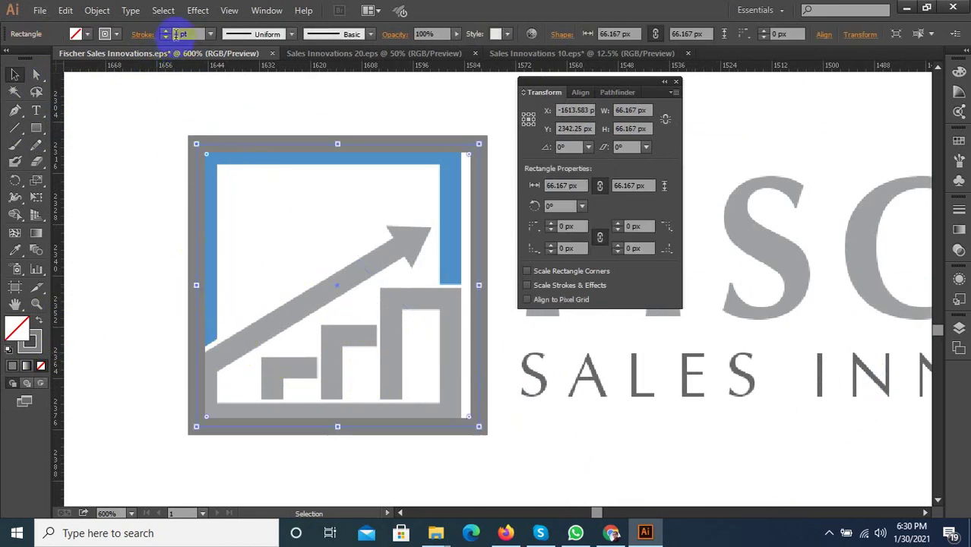
{"action": "left_click", "coordinate": [165, 31]}
{"action": "left_click", "coordinate": [148, 139]}
{"action": "left_click", "coordinate": [182, 245]}
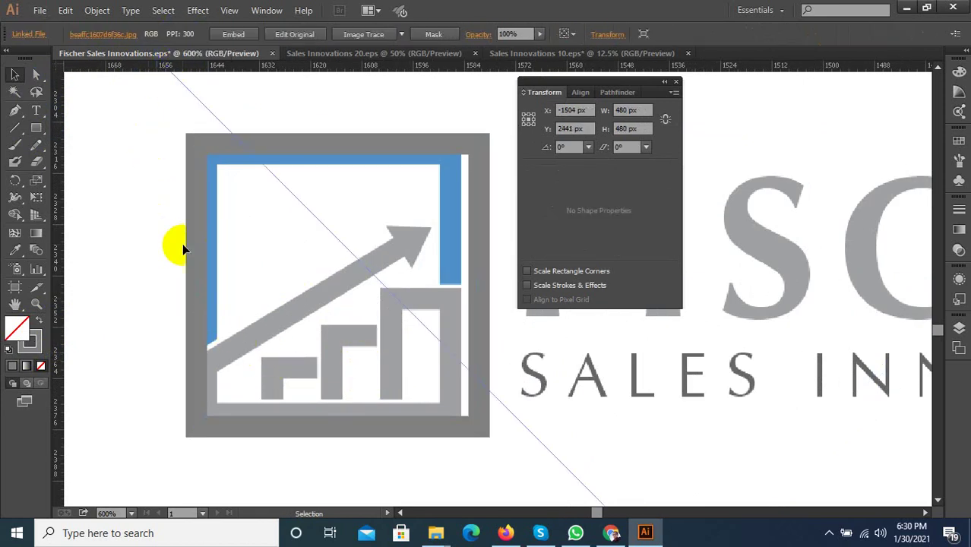
Draw a straight 5 pt grey pen line from the arrow's lower-left end to its tip.
{"action": "left_click", "coordinate": [20, 116]}
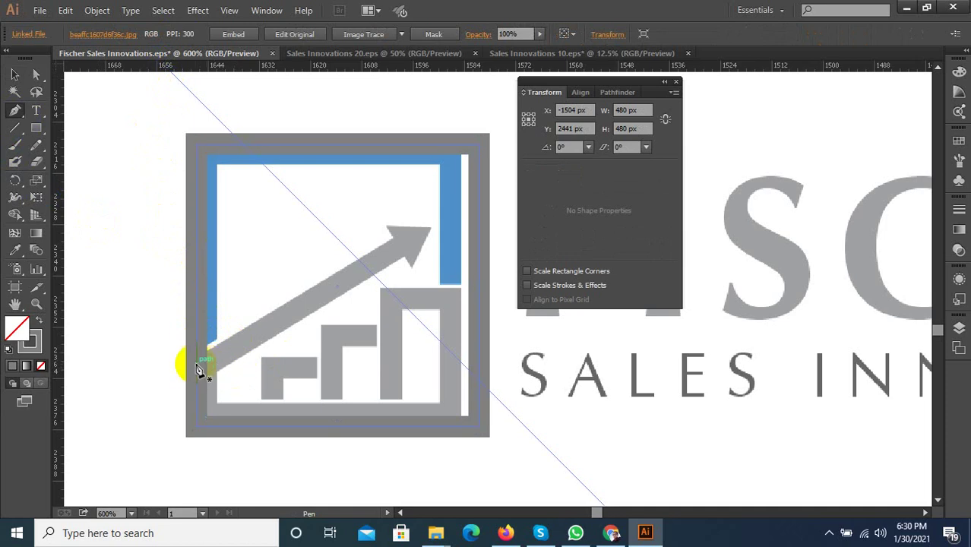
{"action": "left_click", "coordinate": [198, 372]}
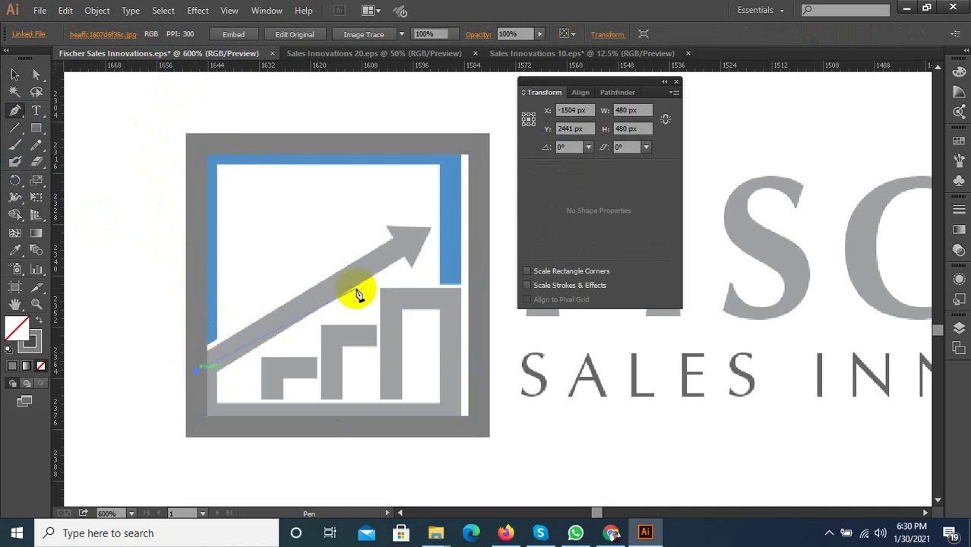
{"action": "left_click", "coordinate": [422, 232]}
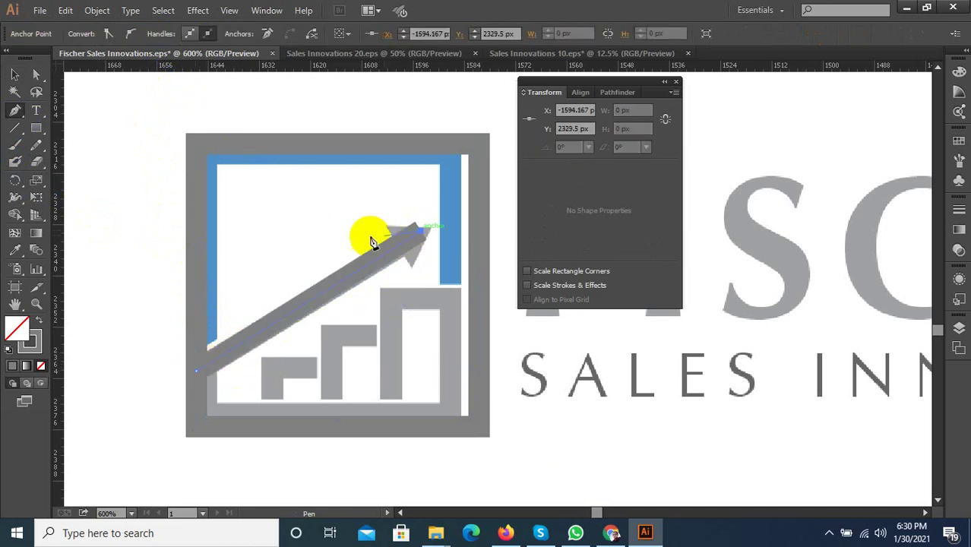
{"action": "left_click", "coordinate": [14, 73]}
{"action": "left_click", "coordinate": [304, 406]}
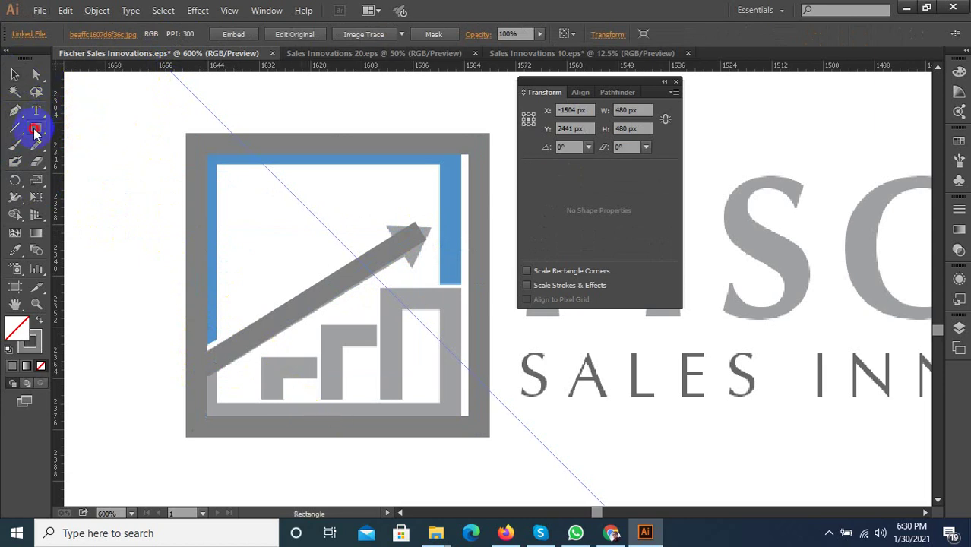
Draw a 15.167 × 22 px rectangle over the shortest chart bar.
{"action": "left_click_drag", "start_coordinate": [35, 127], "coordinate": [69, 126]}
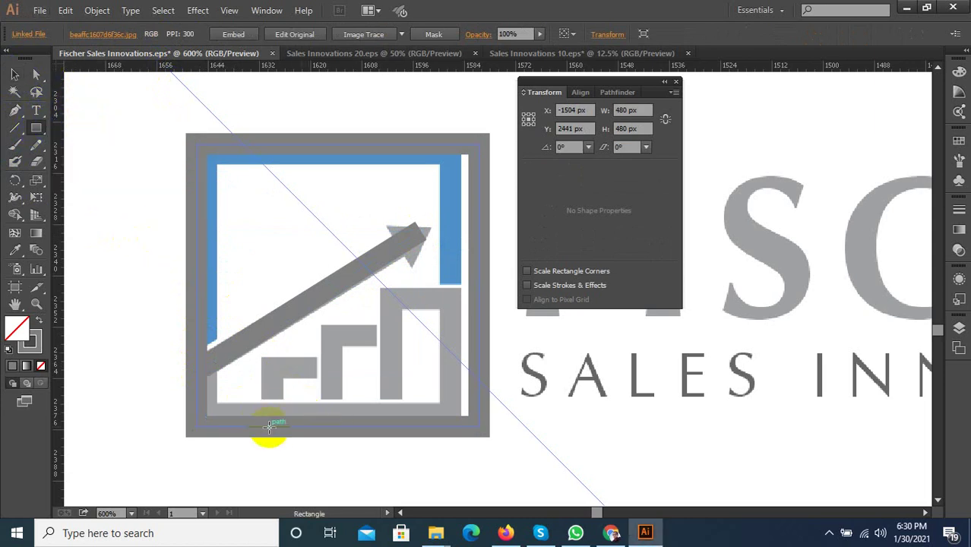
{"action": "left_click_drag", "start_coordinate": [269, 426], "coordinate": [331, 363]}
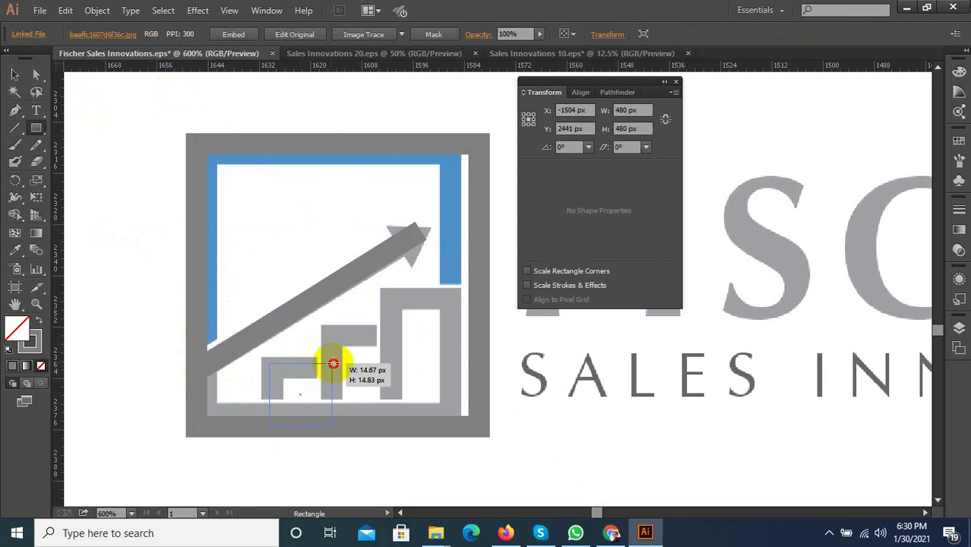
{"action": "left_click_drag", "start_coordinate": [334, 364], "coordinate": [334, 363]}
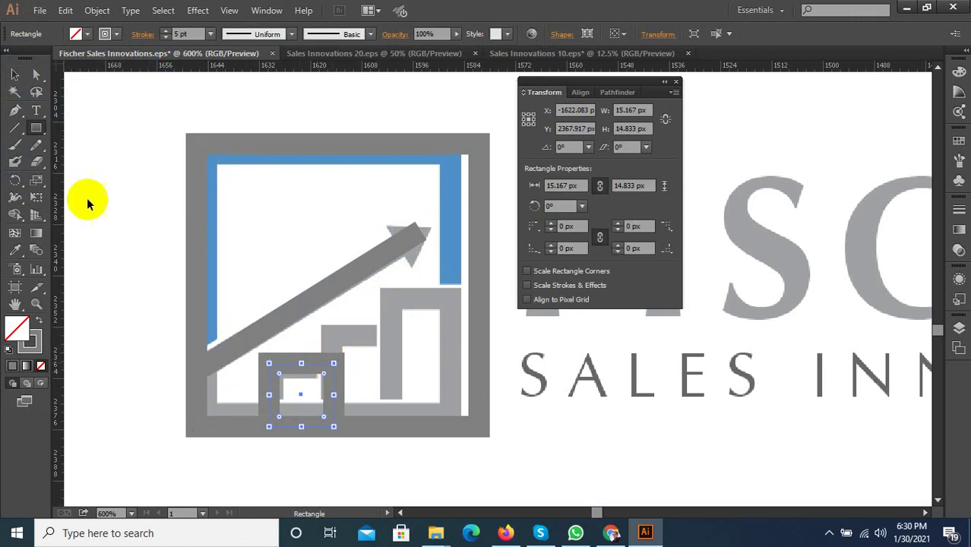
Alt-drag copies of the bar rectangle to the right over the next chart bars.
{"action": "left_click", "coordinate": [14, 74]}
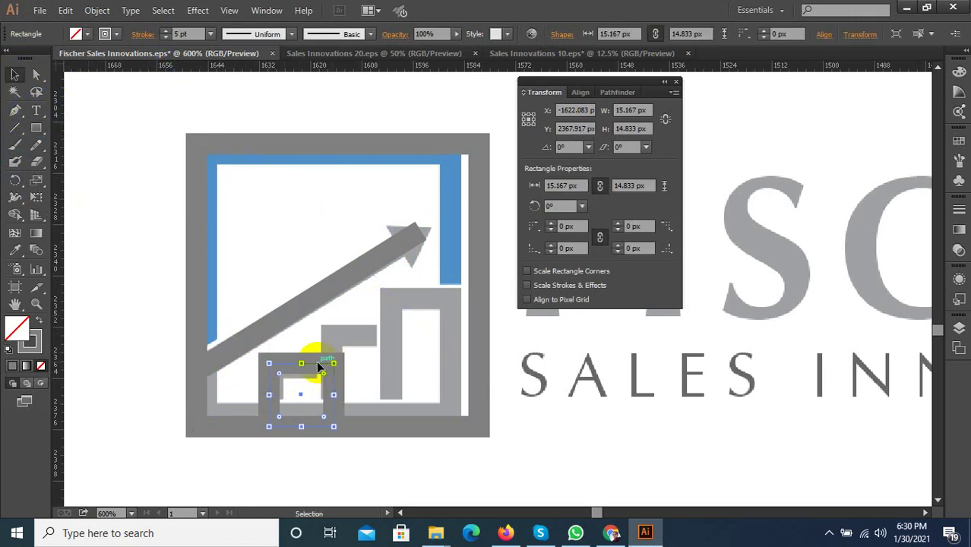
{"action": "mouse_move", "coordinate": [317, 366]}
{"action": "left_mouse_down"}
{"action": "mouse_move", "coordinate": [381, 363]}
{"action": "mouse_move", "coordinate": [375, 332]}
{"action": "left_mouse_up"}
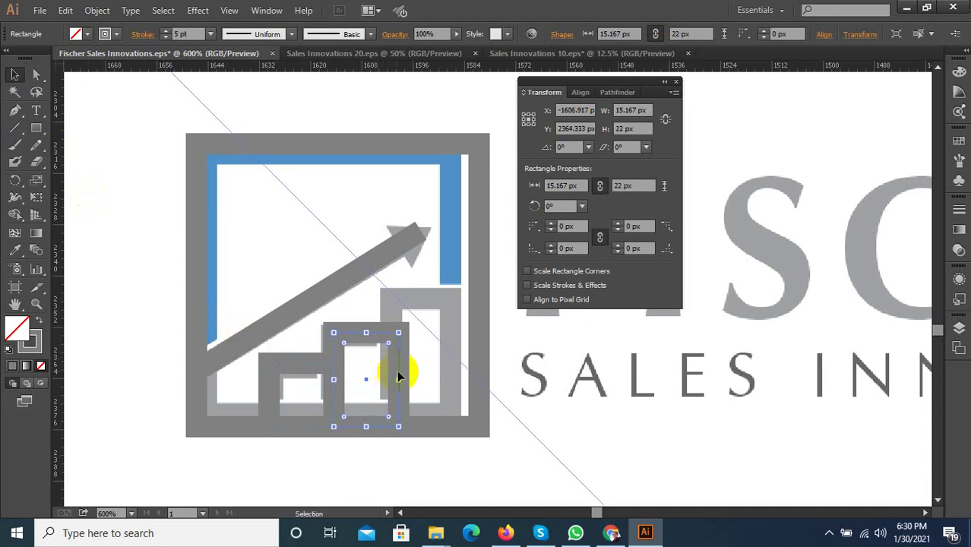
{"action": "left_click_drag", "start_coordinate": [399, 369], "coordinate": [461, 368]}
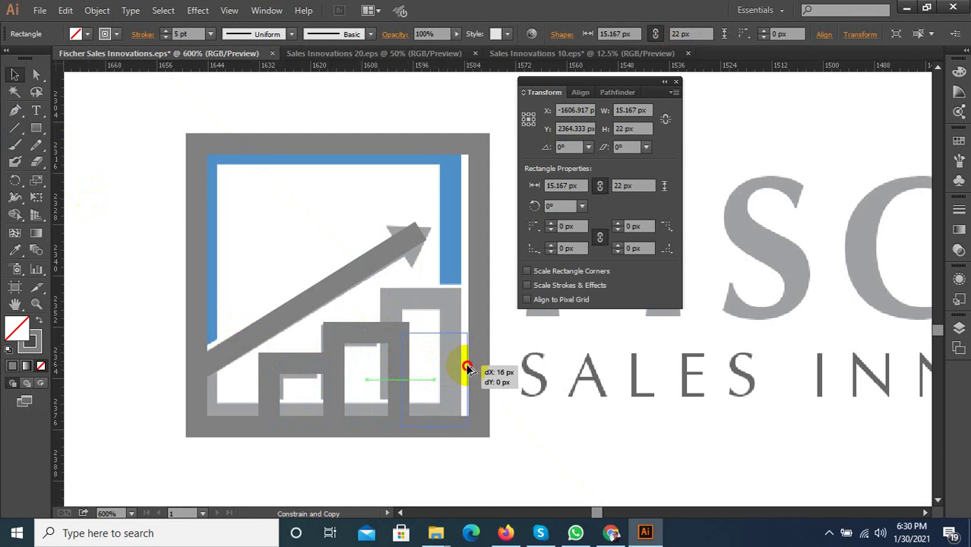
{"action": "left_click_drag", "start_coordinate": [461, 368], "coordinate": [461, 369]}
Select all three bar rectangles together.
{"action": "left_click", "coordinate": [480, 323]}
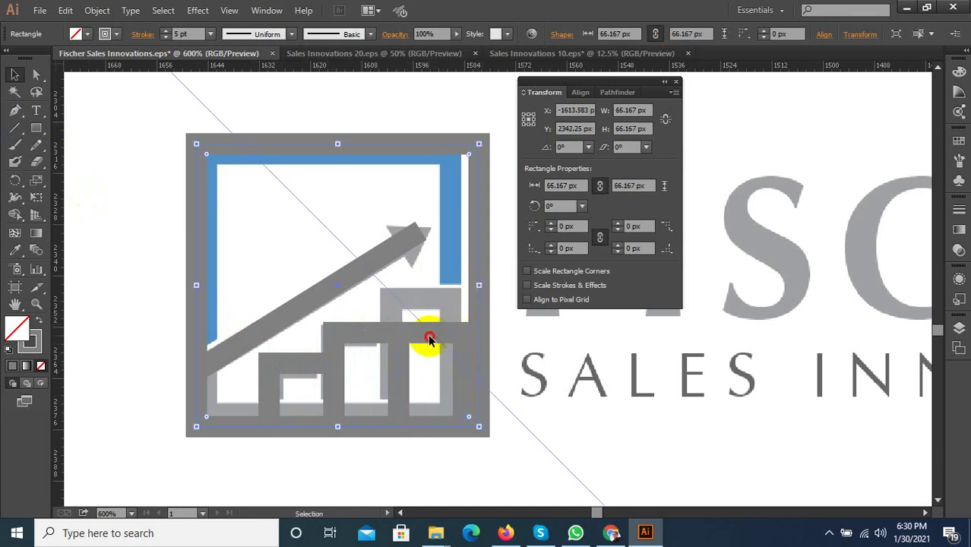
{"action": "left_click", "coordinate": [399, 342]}
{"action": "left_click", "coordinate": [368, 336]}
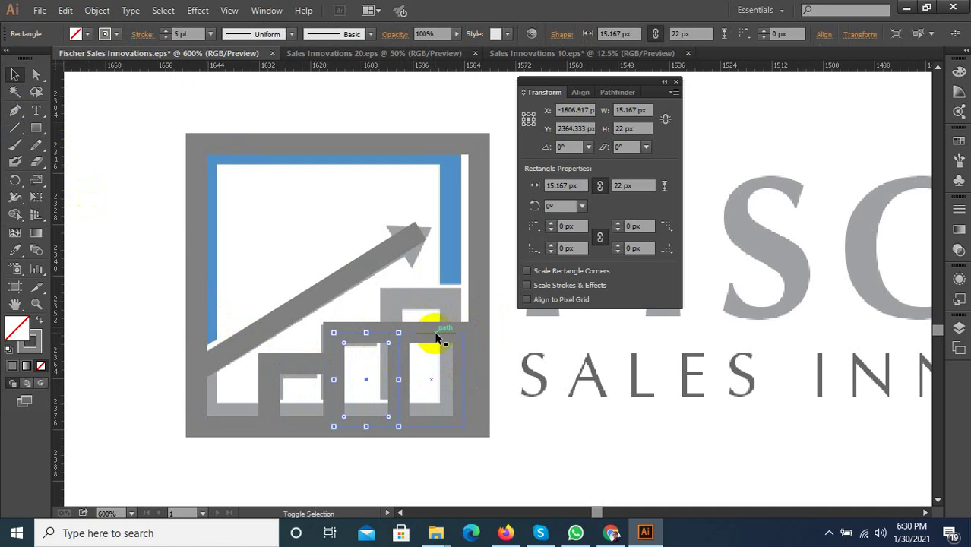
{"action": "left_click", "coordinate": [434, 330], "text": "shift"}
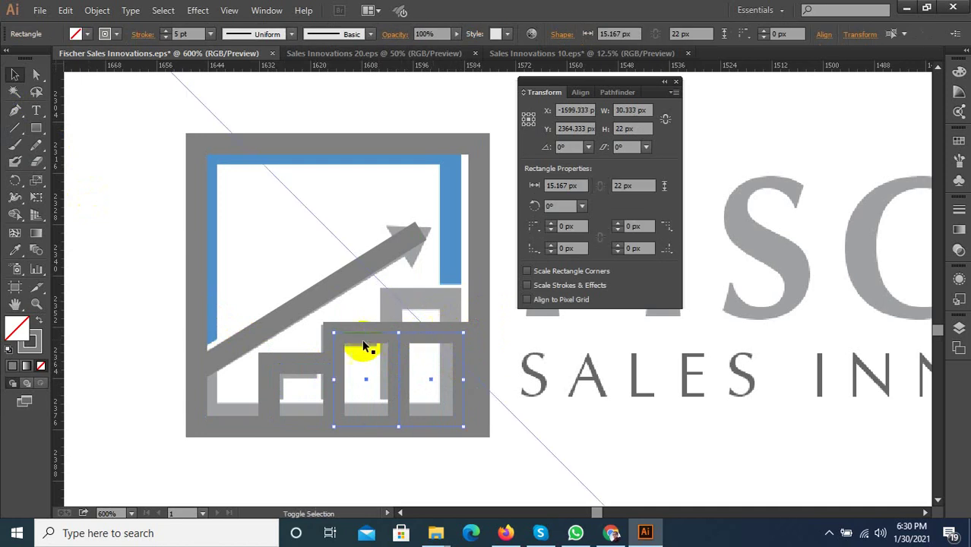
{"action": "left_click", "coordinate": [304, 363], "text": "shift"}
{"action": "scroll", "coordinate": [466, 370], "scroll_direction": "up", "scroll_amount": 2}
Shift the three bar rectangles right to line up with the chart.
{"action": "left_click_drag", "start_coordinate": [453, 364], "coordinate": [484, 363]}
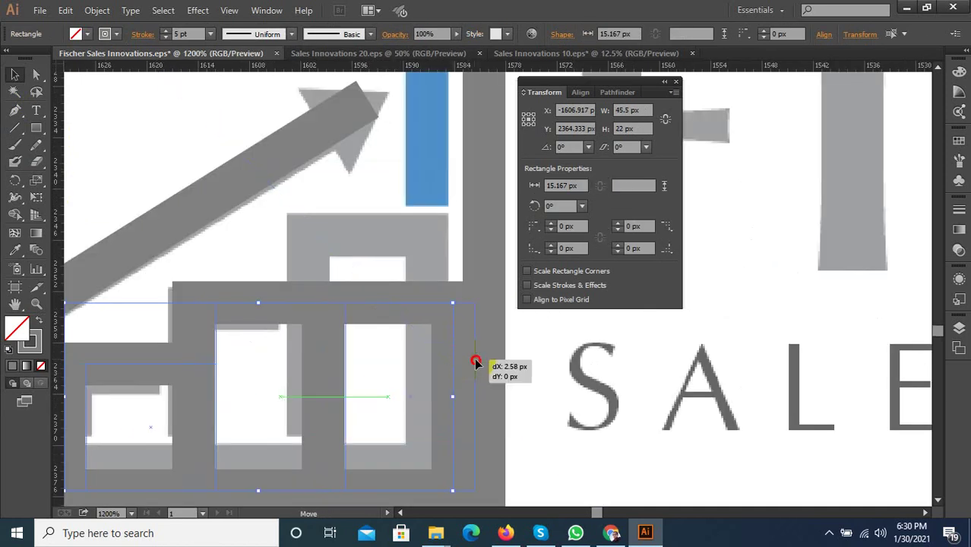
{"action": "scroll", "coordinate": [396, 299], "scroll_direction": "down", "scroll_amount": 3}
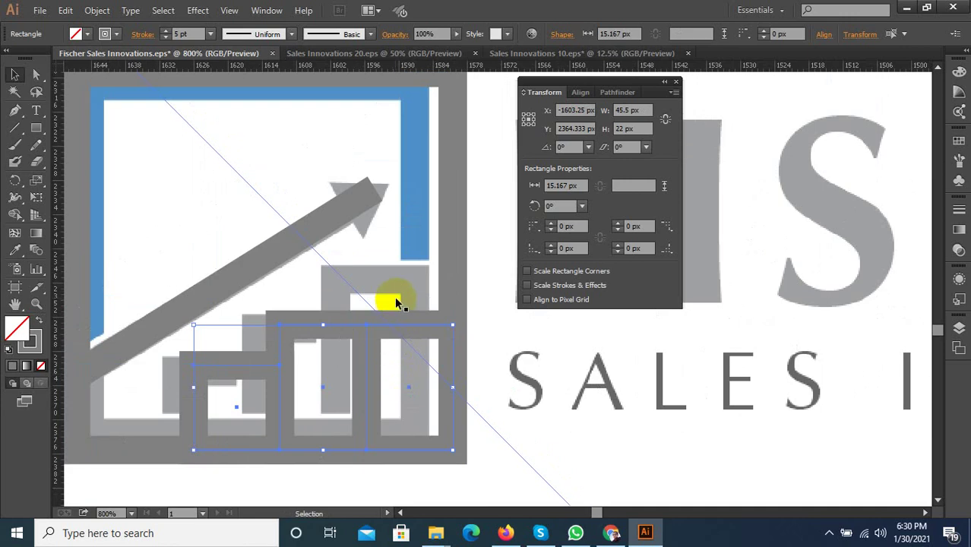
{"action": "scroll", "coordinate": [411, 315], "scroll_direction": "up", "scroll_amount": 1}
Stretch the rightmost bar up to 31.625 px tall to trace the tallest column.
{"action": "left_click", "coordinate": [416, 322]}
{"action": "left_click", "coordinate": [418, 328]}
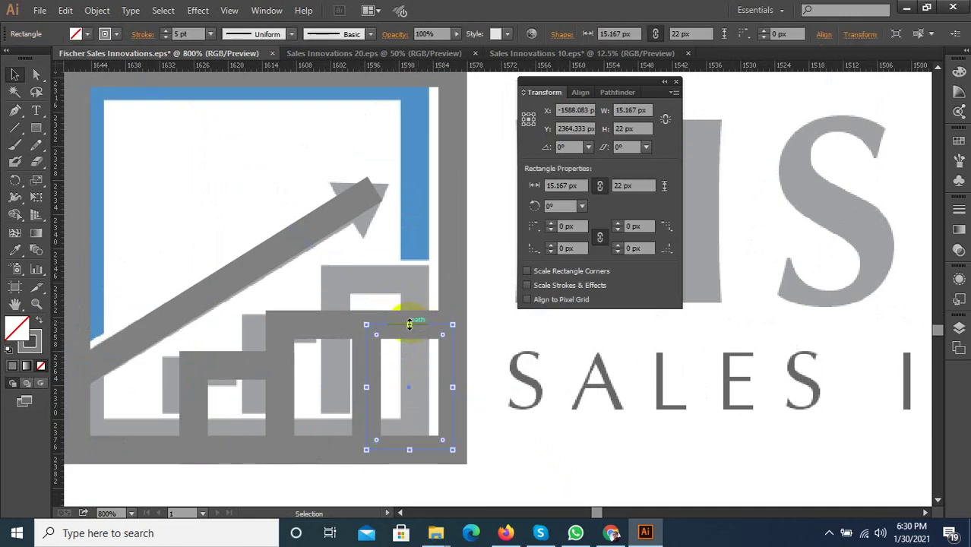
{"action": "left_click_drag", "start_coordinate": [410, 325], "coordinate": [419, 272]}
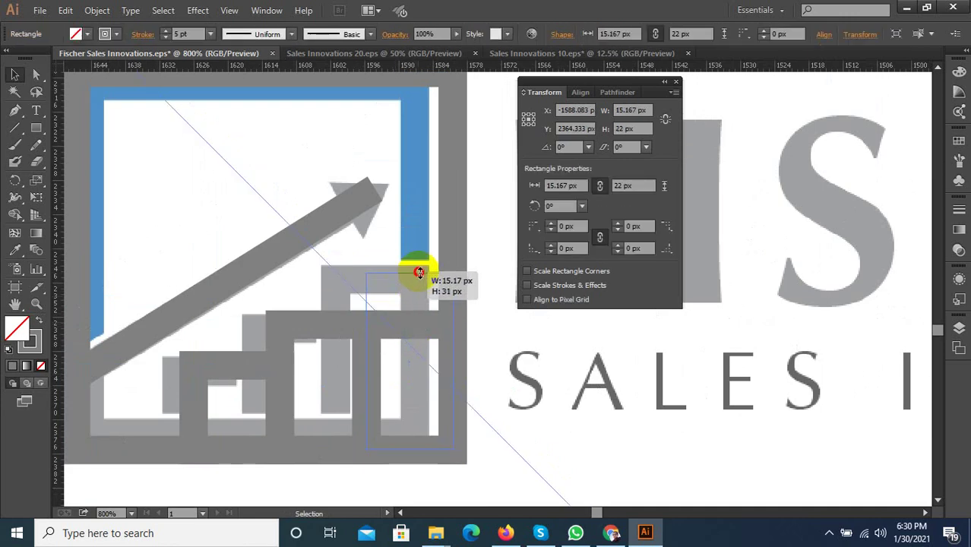
{"action": "left_click_drag", "start_coordinate": [419, 272], "coordinate": [419, 269]}
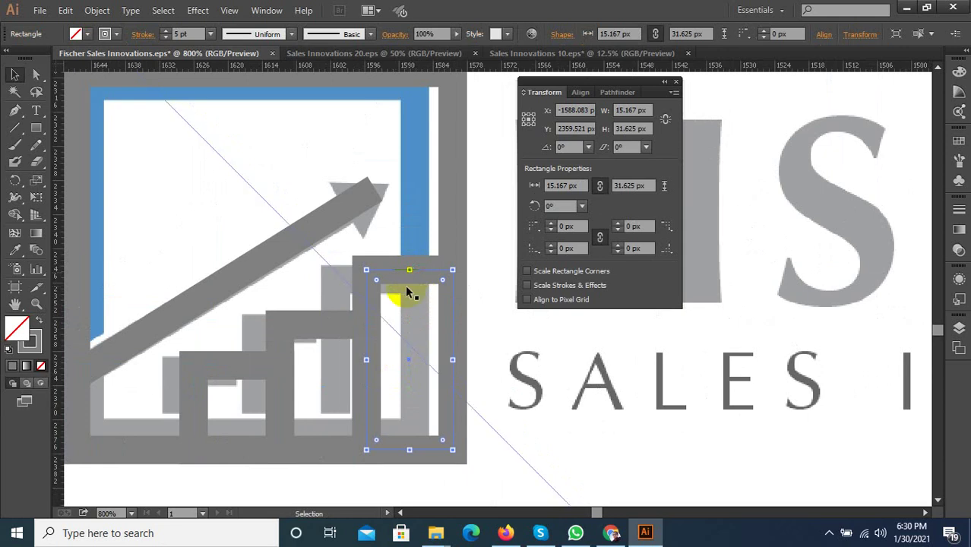
Select the placed logo image and zoom in around the arrow tip.
{"action": "scroll", "coordinate": [274, 387], "scroll_direction": "down", "scroll_amount": 2}
{"action": "scroll", "coordinate": [311, 320], "scroll_direction": "up", "scroll_amount": 1}
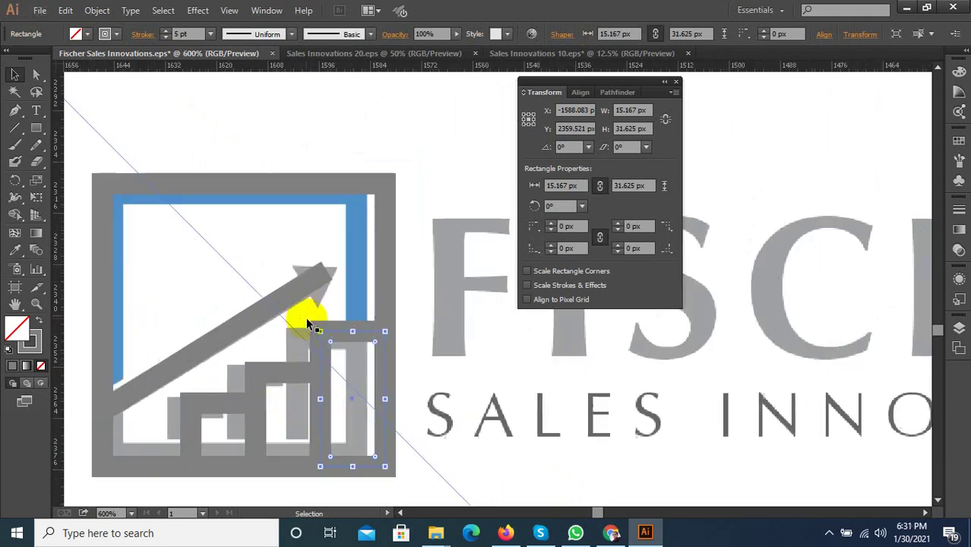
{"action": "left_click", "coordinate": [277, 266]}
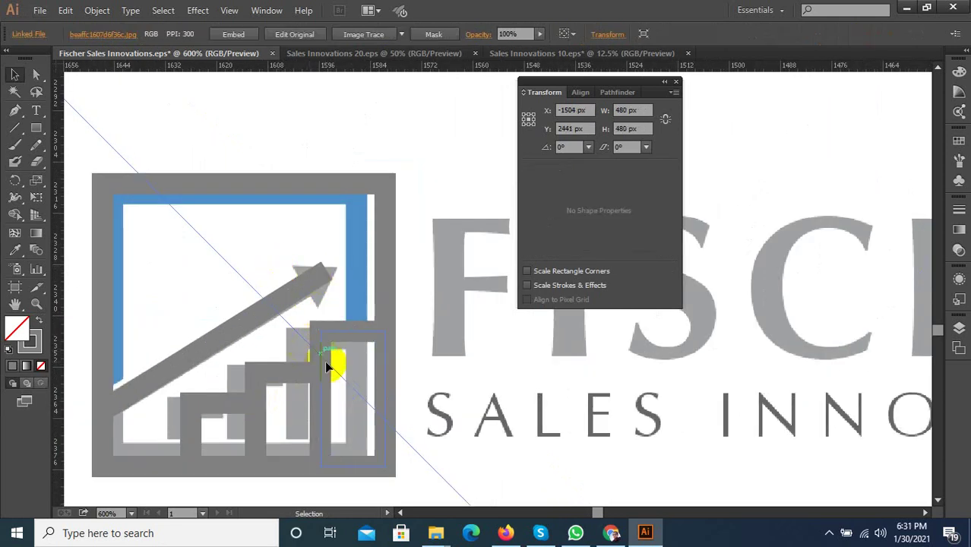
{"action": "scroll", "coordinate": [379, 347], "scroll_direction": "down", "scroll_amount": 1}
{"action": "scroll", "coordinate": [339, 282], "scroll_direction": "up", "scroll_amount": 2}
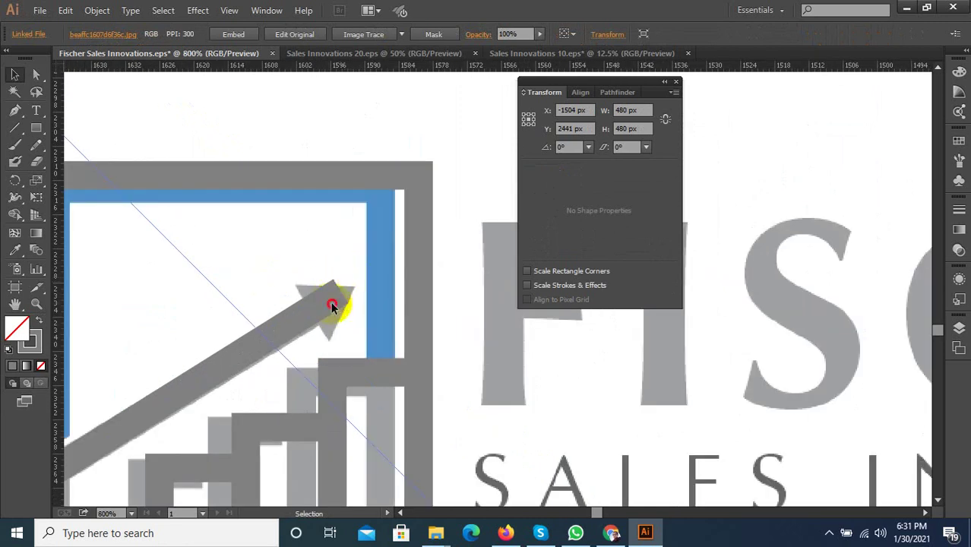
Draw a larger triangular arrowhead at the arrow tip with the Pen tool.
{"action": "left_click", "coordinate": [327, 301]}
{"action": "left_click", "coordinate": [15, 111]}
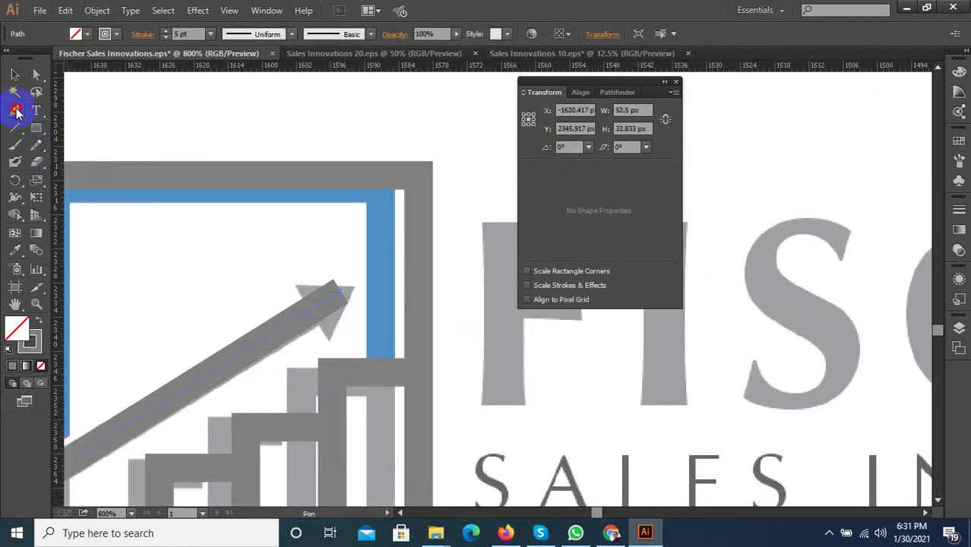
{"action": "left_click_drag", "start_coordinate": [379, 286], "coordinate": [308, 279]}
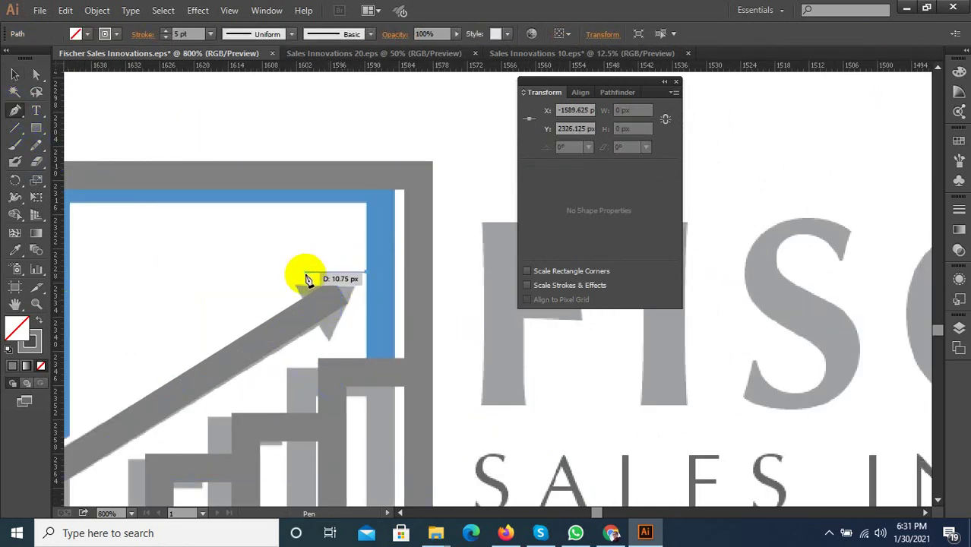
{"action": "left_click_drag", "start_coordinate": [308, 275], "coordinate": [349, 331]}
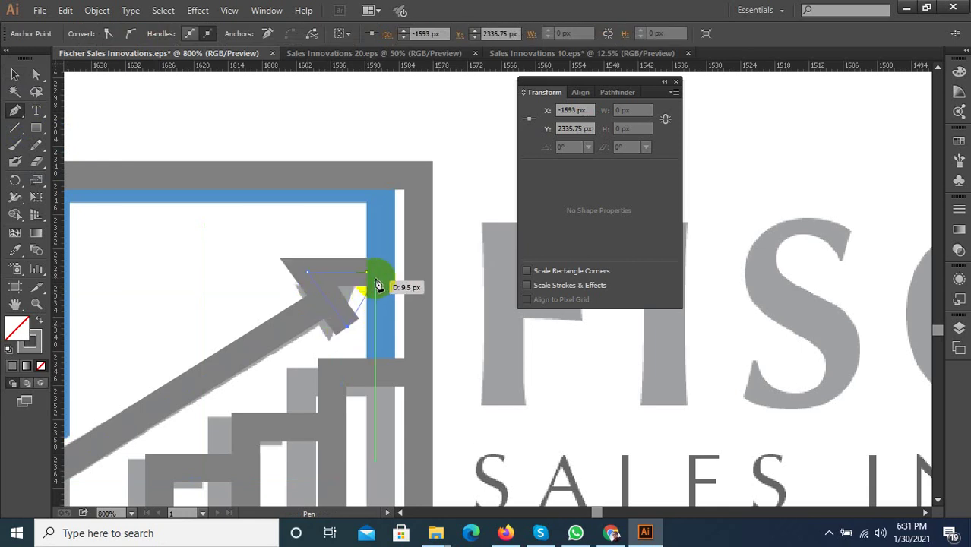
{"action": "left_click_drag", "start_coordinate": [347, 328], "coordinate": [372, 276]}
Give the triangle a grey fill with no outline.
{"action": "left_click", "coordinate": [42, 340]}
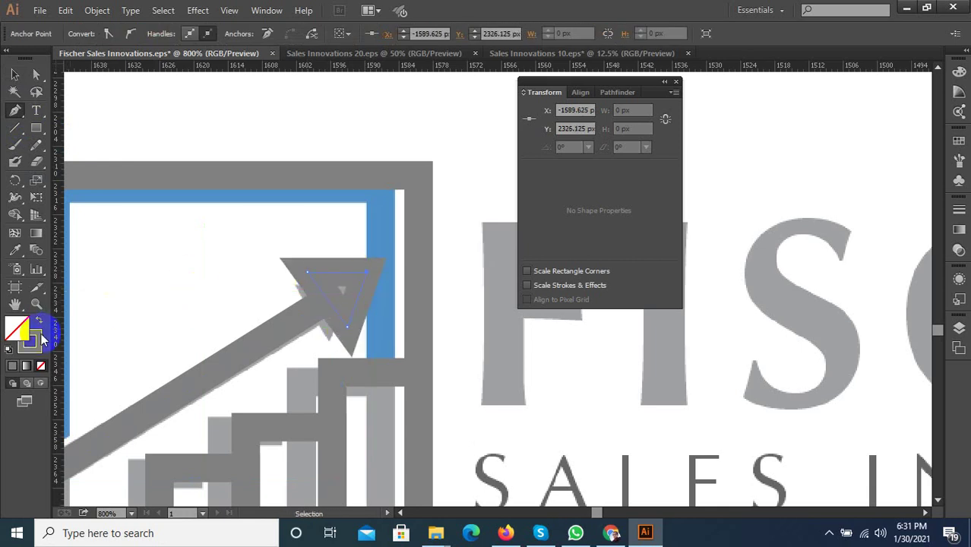
{"action": "left_click", "coordinate": [42, 330]}
{"action": "scroll", "coordinate": [243, 331], "scroll_direction": "down", "scroll_amount": 2}
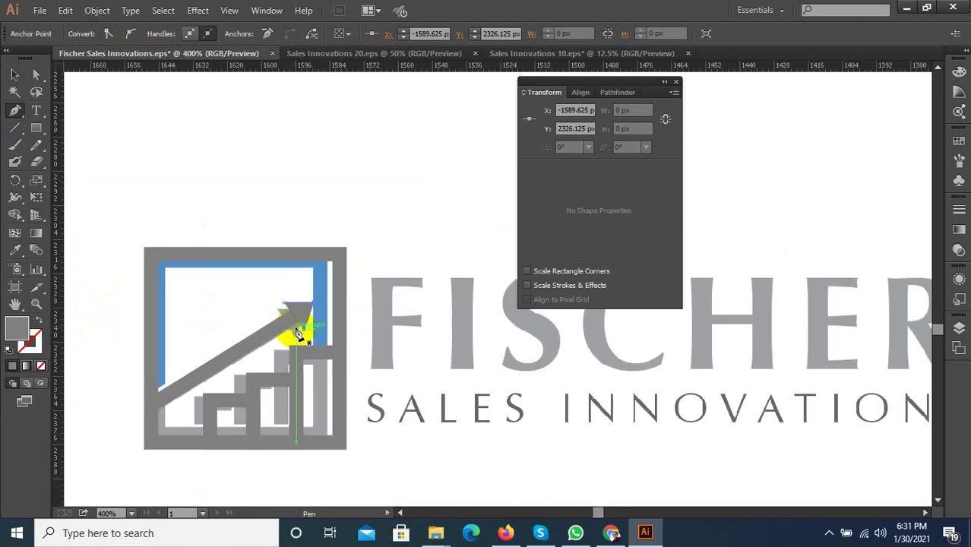
{"action": "left_click", "coordinate": [15, 74]}
{"action": "left_click", "coordinate": [238, 154]}
Move the linked logo image aside to reveal the traced icon.
{"action": "scroll", "coordinate": [418, 405], "scroll_direction": "down", "scroll_amount": 2}
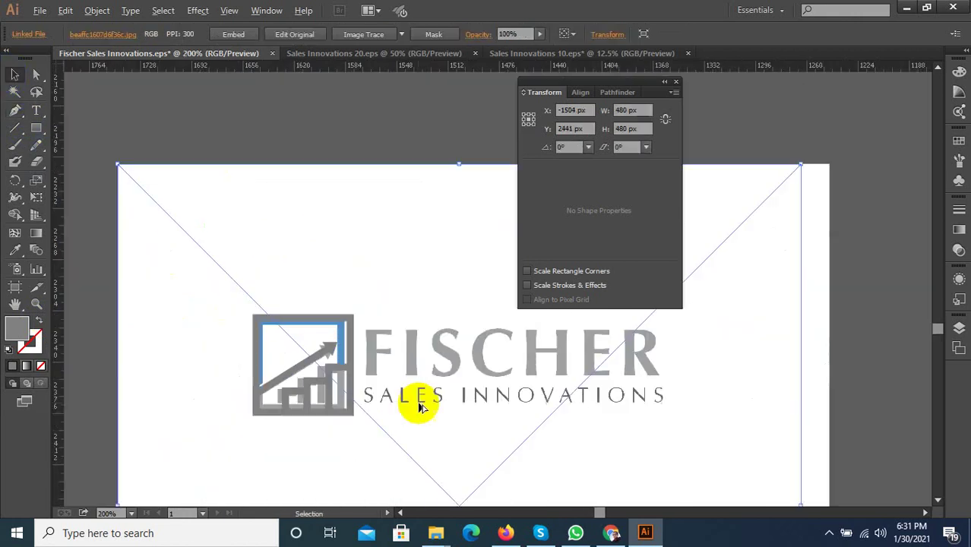
{"action": "left_click_drag", "start_coordinate": [399, 447], "coordinate": [541, 447]}
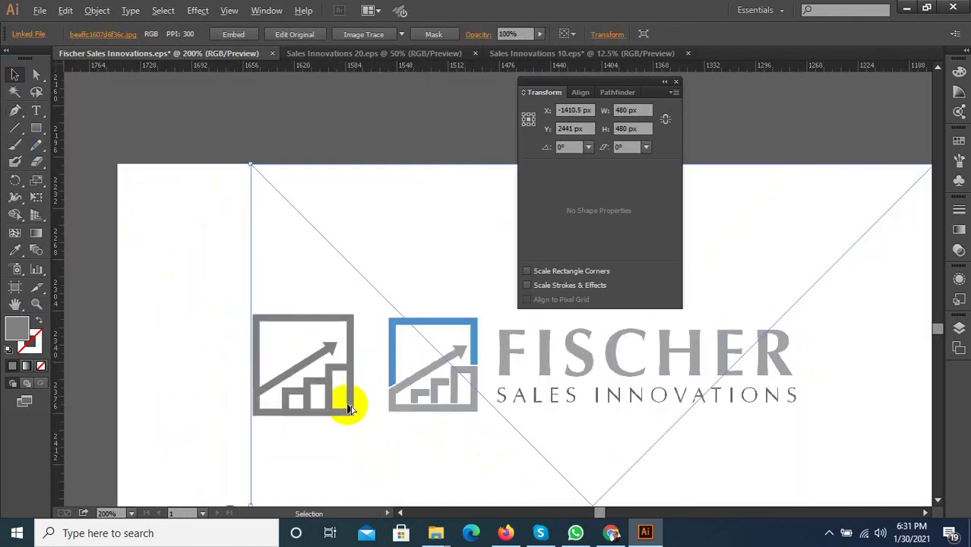
{"action": "scroll", "coordinate": [343, 433], "scroll_direction": "up", "scroll_amount": 1}
{"action": "scroll", "coordinate": [343, 433], "scroll_direction": "down", "scroll_amount": 2}
Select just the traced icon and move it above the artboard.
{"action": "left_click_drag", "start_coordinate": [234, 191], "coordinate": [366, 461]}
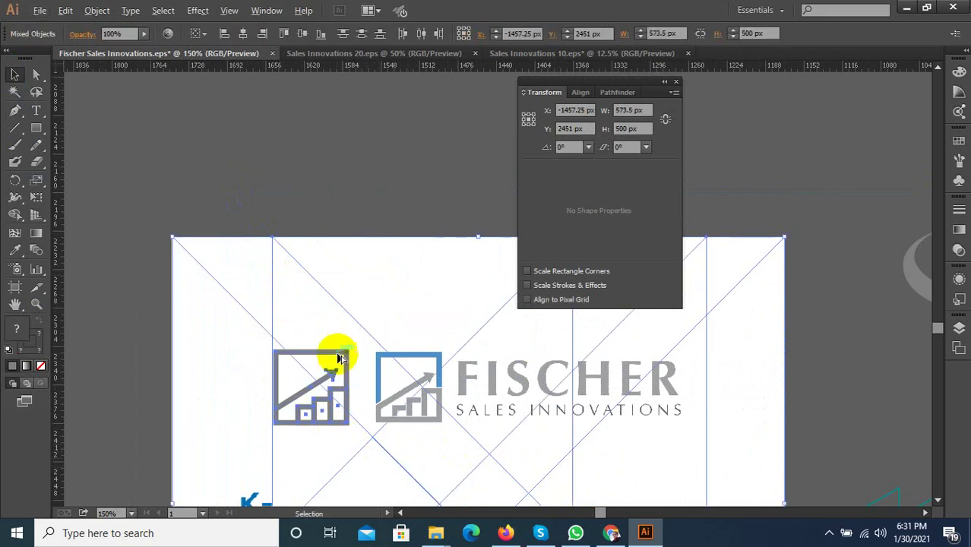
{"action": "left_click", "coordinate": [302, 251]}
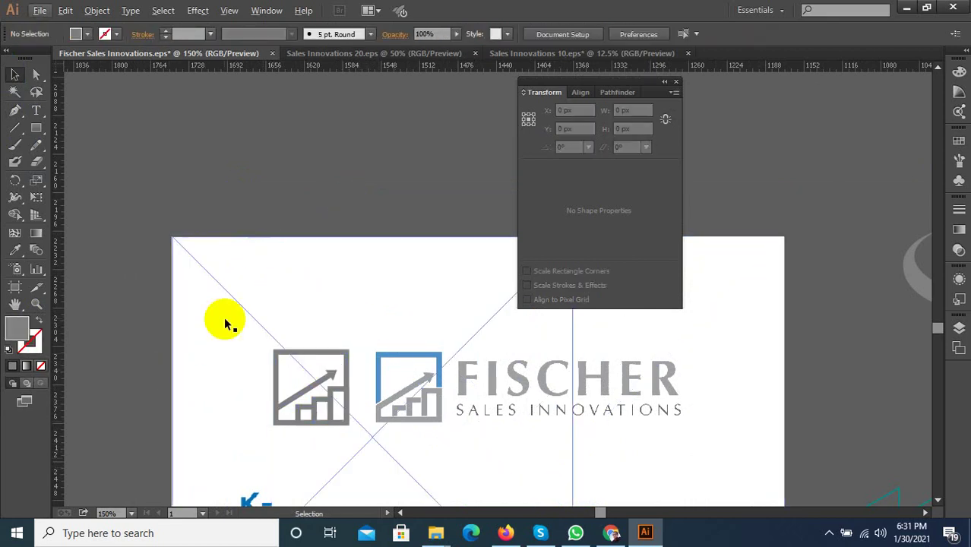
{"action": "scroll", "coordinate": [219, 354], "scroll_direction": "down", "scroll_amount": 2}
{"action": "left_click_drag", "start_coordinate": [170, 338], "coordinate": [282, 390]}
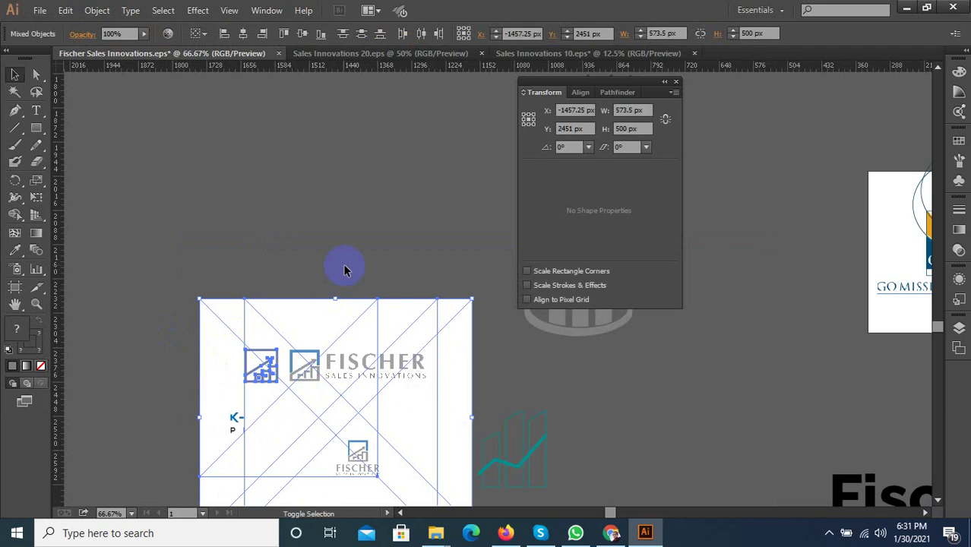
{"action": "left_click_drag", "start_coordinate": [344, 266], "coordinate": [262, 326]}
{"action": "mouse_move", "coordinate": [257, 360]}
{"action": "left_mouse_down"}
{"action": "mouse_move", "coordinate": [272, 366]}
{"action": "mouse_move", "coordinate": [273, 259]}
{"action": "left_mouse_up"}
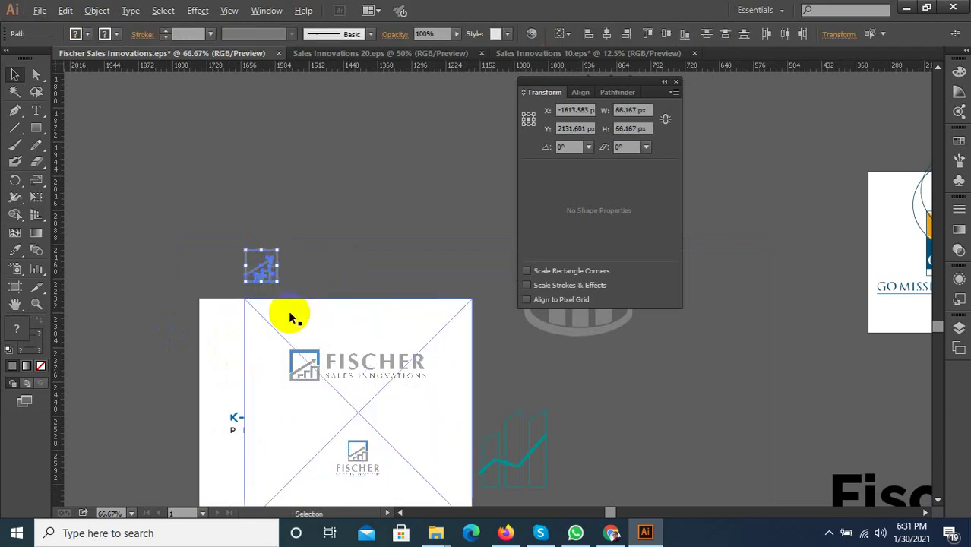
{"action": "scroll", "coordinate": [290, 313], "scroll_direction": "up", "scroll_amount": 2}
{"action": "left_click", "coordinate": [348, 262]}
Expand the icon's fill and stroke into filled shapes via Object > Expand.
{"action": "left_click", "coordinate": [193, 209]}
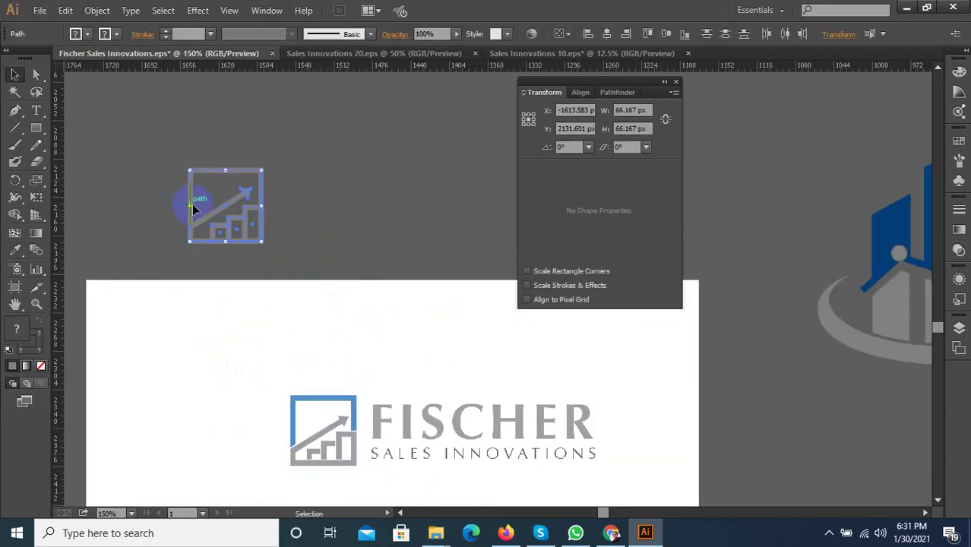
{"action": "left_click", "coordinate": [97, 10]}
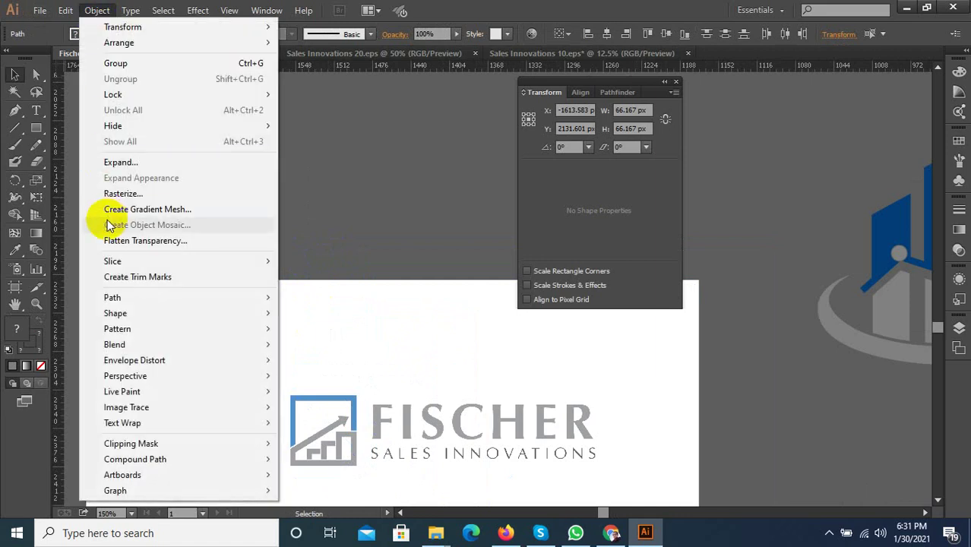
{"action": "left_click", "coordinate": [124, 164]}
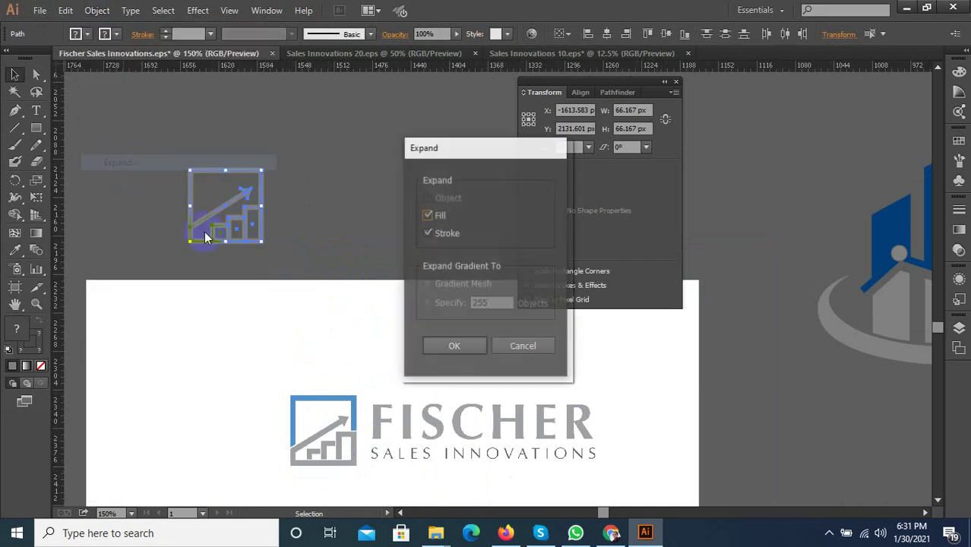
{"action": "left_click", "coordinate": [453, 346]}
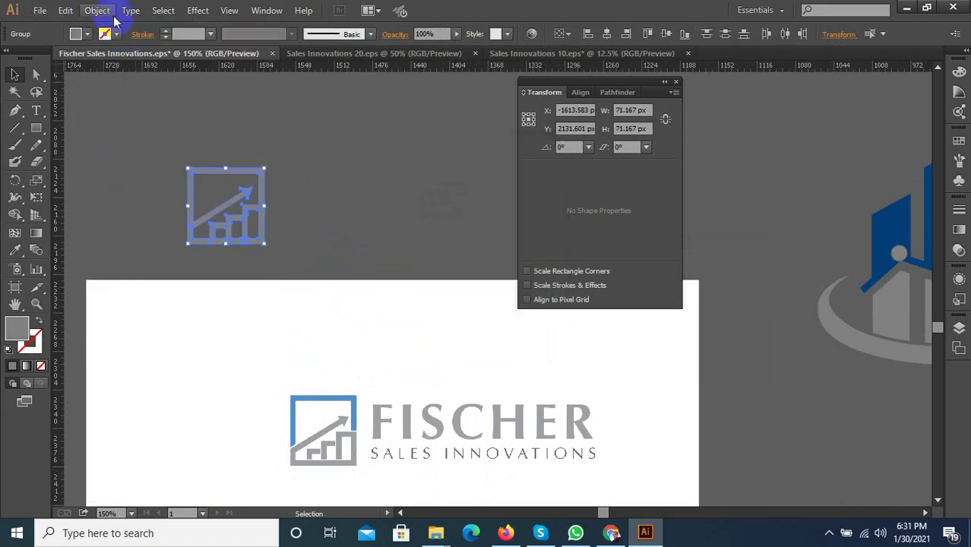
{"action": "left_click", "coordinate": [103, 10]}
{"action": "left_click", "coordinate": [141, 161]}
Alt-drag a copy of the expanded icon to the right of the original and deselect.
{"action": "left_click_drag", "start_coordinate": [295, 261], "coordinate": [119, 146]}
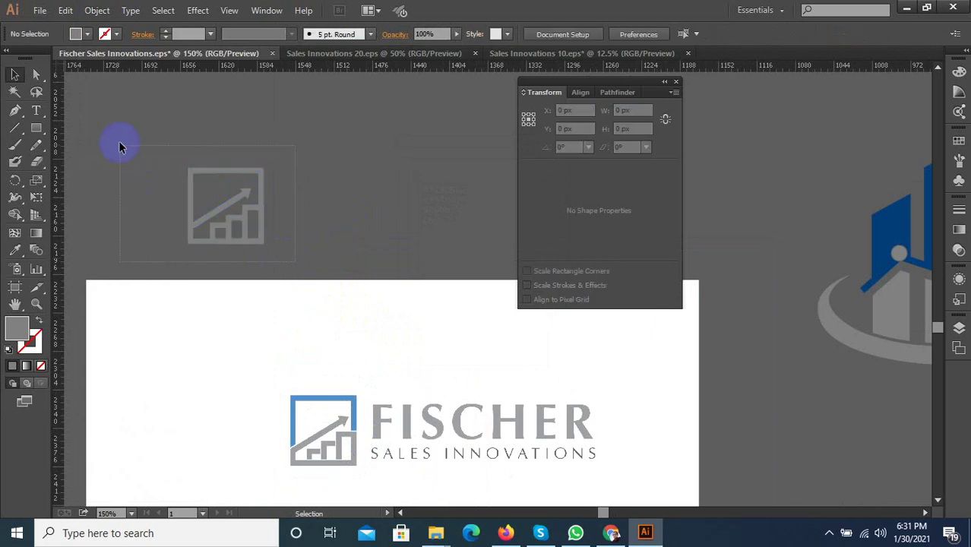
{"action": "left_click_drag", "start_coordinate": [246, 219], "coordinate": [371, 221]}
{"action": "left_click", "coordinate": [893, 454]}
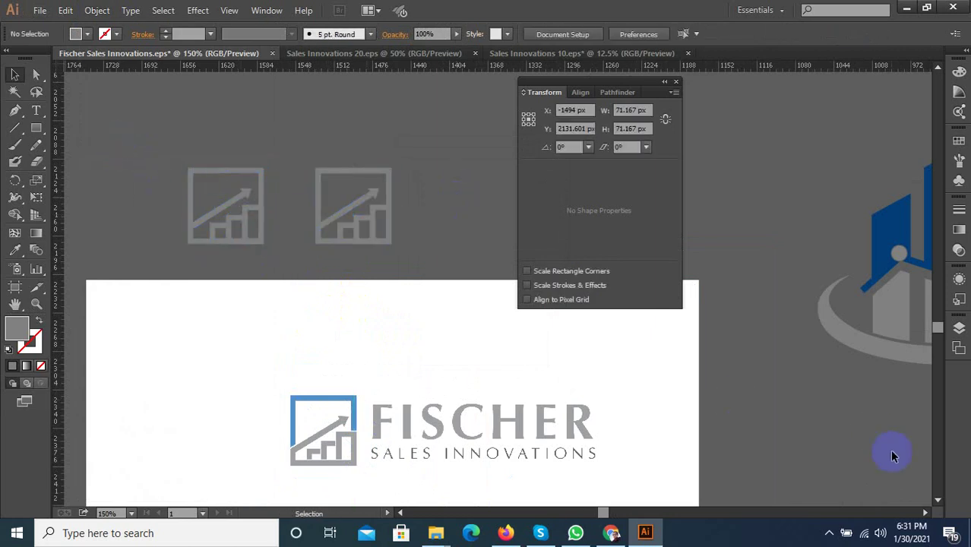
{"action": "left_click", "coordinate": [828, 533]}
{"action": "left_click", "coordinate": [855, 444]}
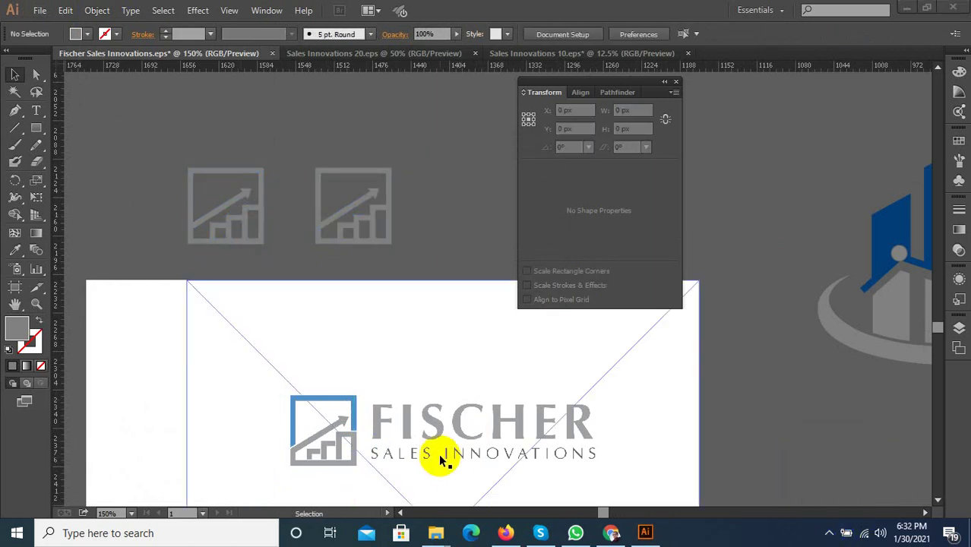
Zoom in and out to inspect the two chart icons.
{"action": "scroll", "coordinate": [342, 228], "scroll_direction": "up", "scroll_amount": 4}
{"action": "scroll", "coordinate": [310, 224], "scroll_direction": "down", "scroll_amount": 2}
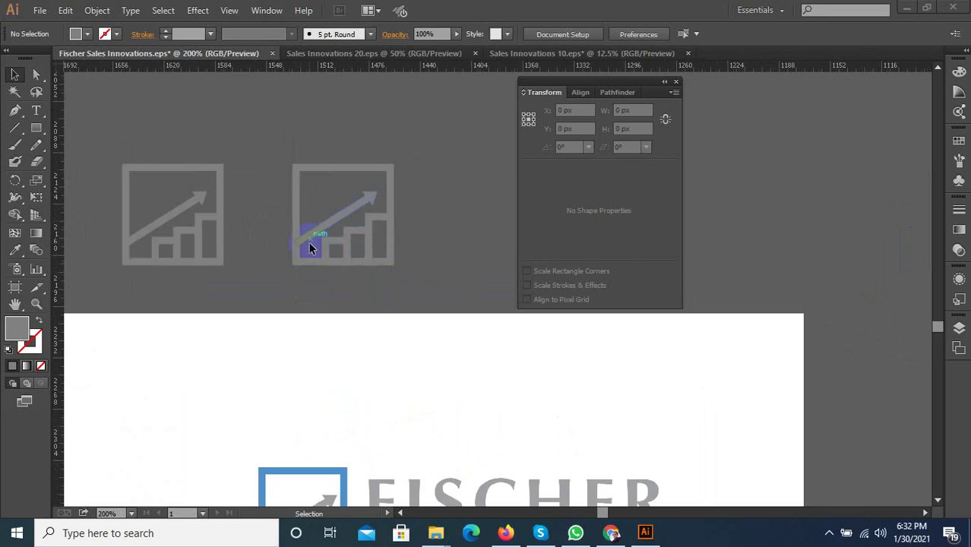
{"action": "scroll", "coordinate": [324, 176], "scroll_direction": "down", "scroll_amount": 4}
{"action": "scroll", "coordinate": [313, 389], "scroll_direction": "up", "scroll_amount": 3}
{"action": "scroll", "coordinate": [336, 335], "scroll_direction": "up", "scroll_amount": 3}
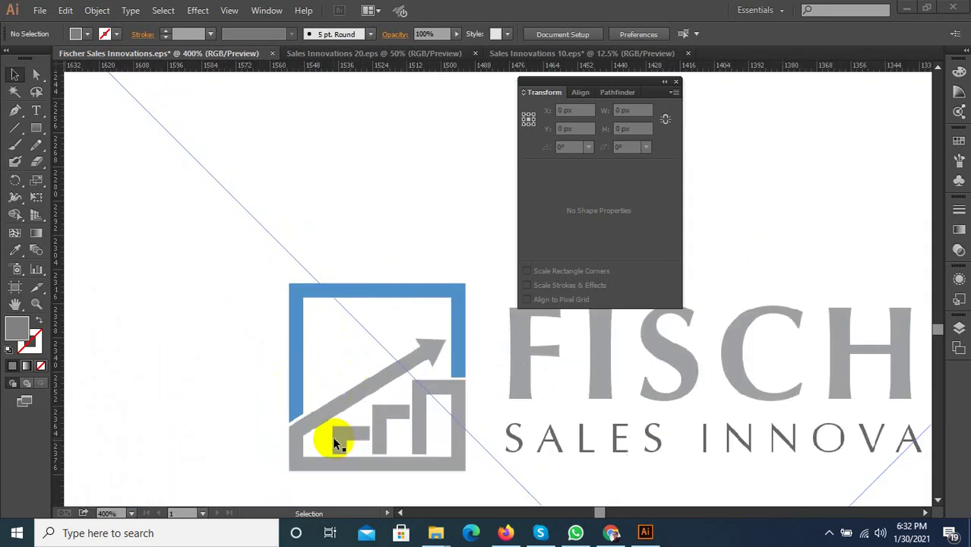
{"action": "scroll", "coordinate": [338, 444], "scroll_direction": "down", "scroll_amount": 1}
{"action": "scroll", "coordinate": [368, 326], "scroll_direction": "up", "scroll_amount": 1}
{"action": "scroll", "coordinate": [379, 209], "scroll_direction": "down", "scroll_amount": 3}
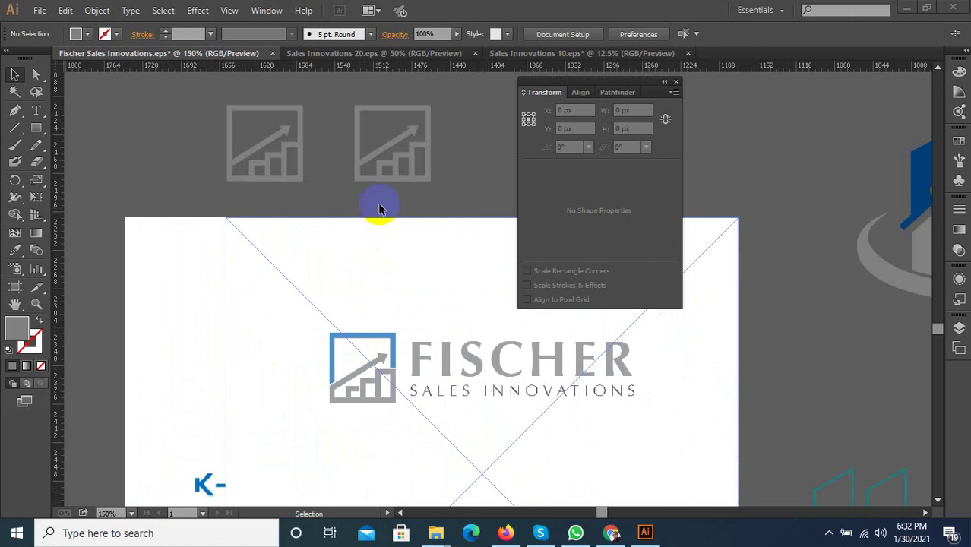
{"action": "scroll", "coordinate": [380, 209], "scroll_direction": "up", "scroll_amount": 2}
Drag the arrow bar's lower-left anchor slightly left, widening the shaft to 56.123 px.
{"action": "scroll", "coordinate": [327, 176], "scroll_direction": "up", "scroll_amount": 3}
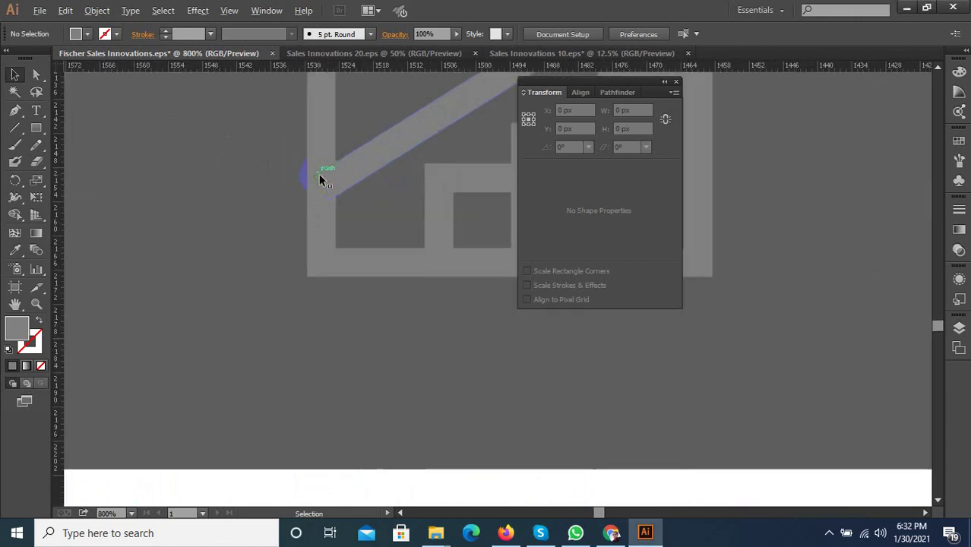
{"action": "left_click", "coordinate": [355, 186]}
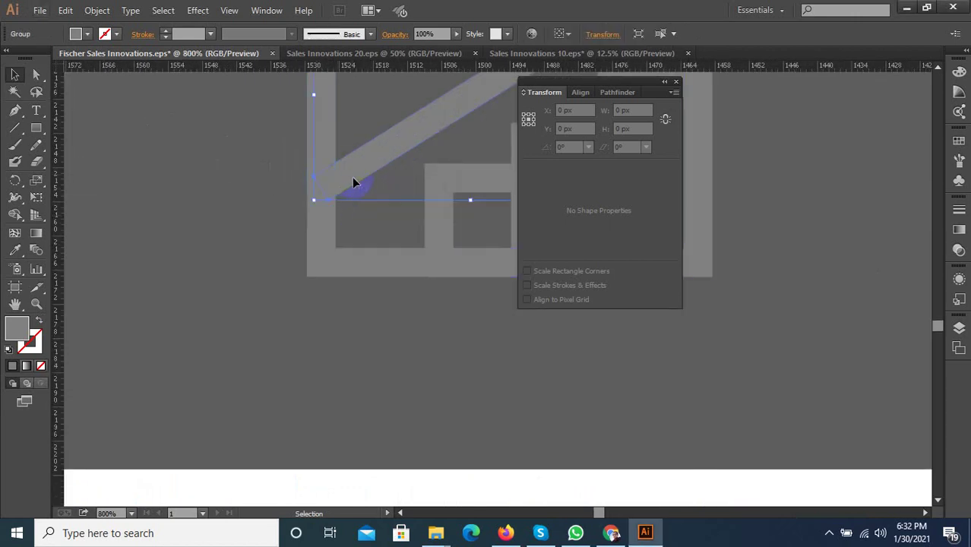
{"action": "scroll", "coordinate": [328, 189], "scroll_direction": "up", "scroll_amount": 1}
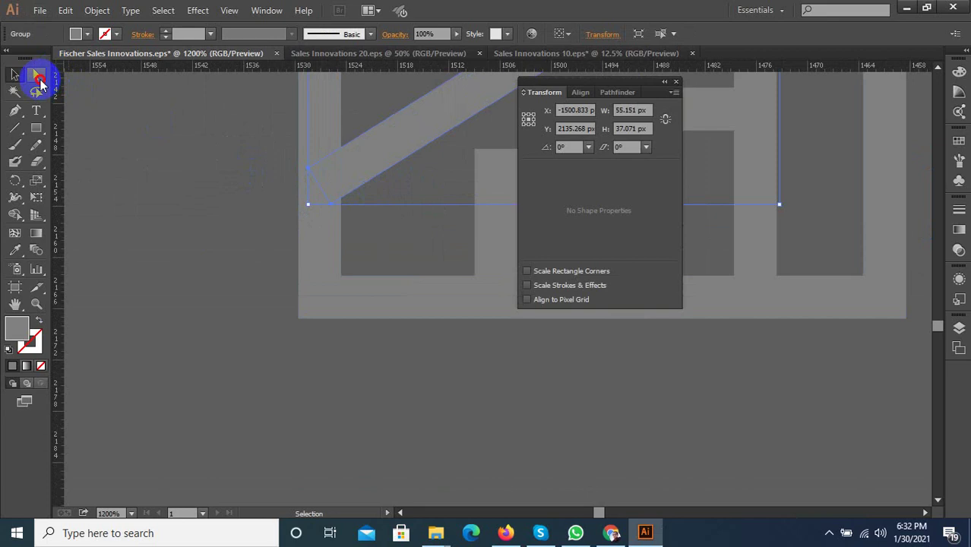
{"action": "left_click", "coordinate": [37, 76]}
{"action": "left_click", "coordinate": [308, 169]}
{"action": "left_click_drag", "start_coordinate": [306, 173], "coordinate": [300, 175]}
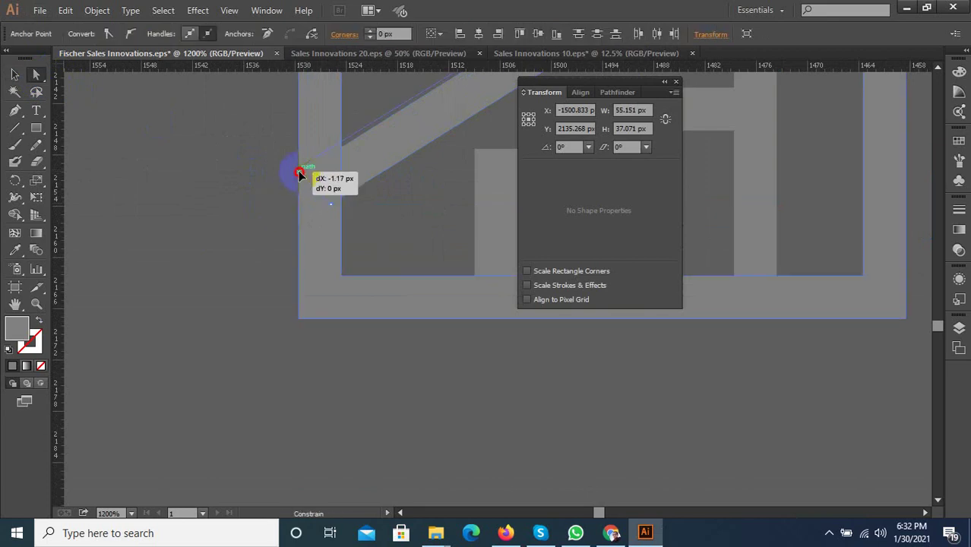
{"action": "left_click", "coordinate": [340, 157]}
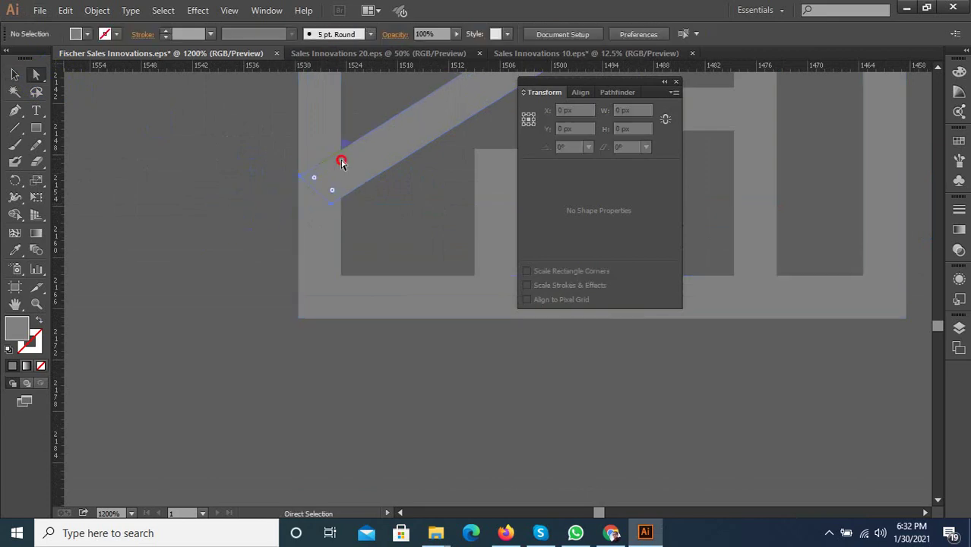
{"action": "scroll", "coordinate": [235, 240], "scroll_direction": "down", "scroll_amount": 2}
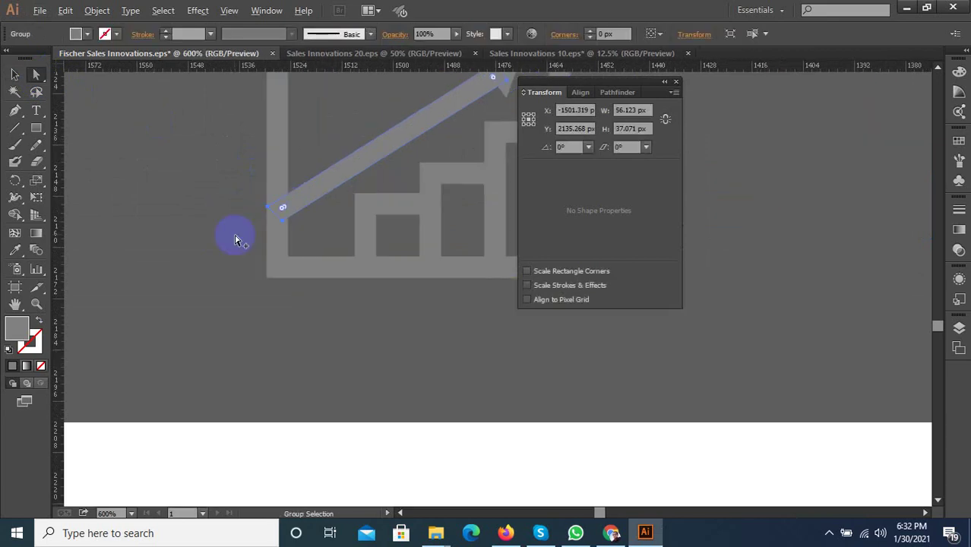
Apply a 1 px Offset Path to the arrow shaft, checking it with Preview.
{"action": "left_click", "coordinate": [97, 10]}
{"action": "mouse_move", "coordinate": [113, 297]}
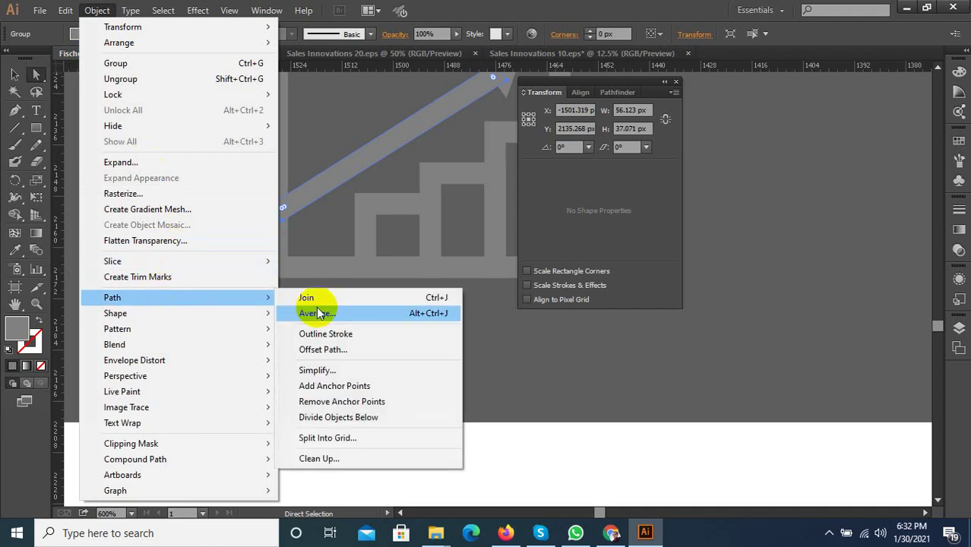
{"action": "left_click", "coordinate": [338, 351]}
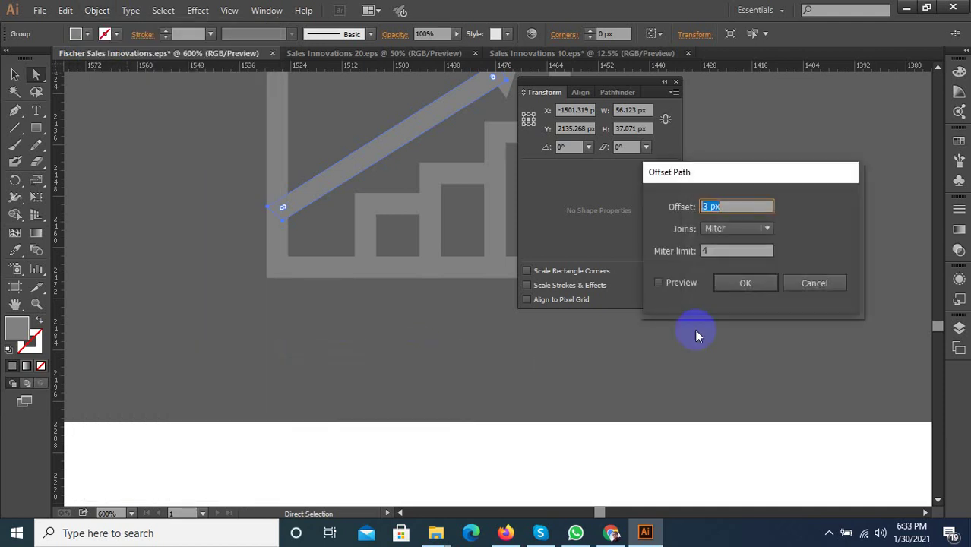
{"action": "left_click", "coordinate": [676, 282]}
{"action": "key", "text": "Down"}
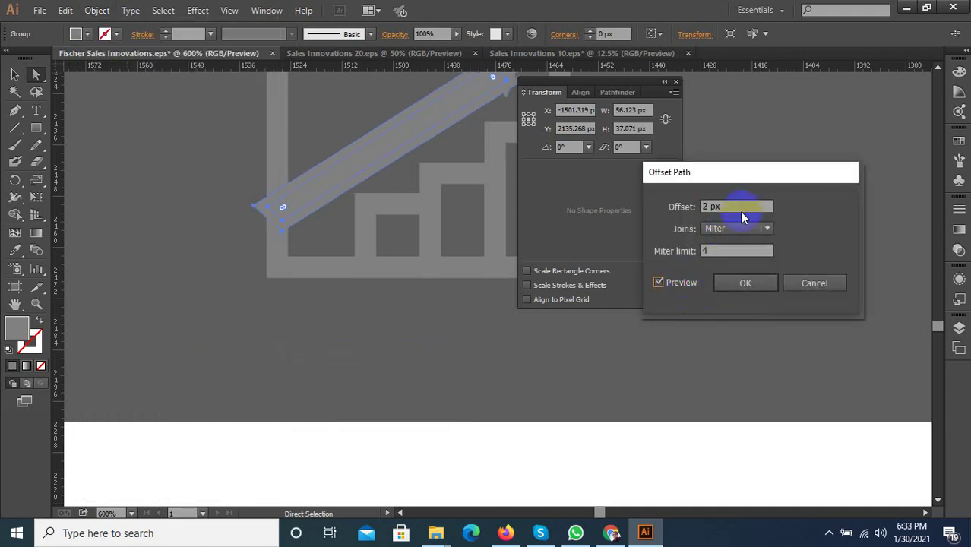
{"action": "key", "text": "Down"}
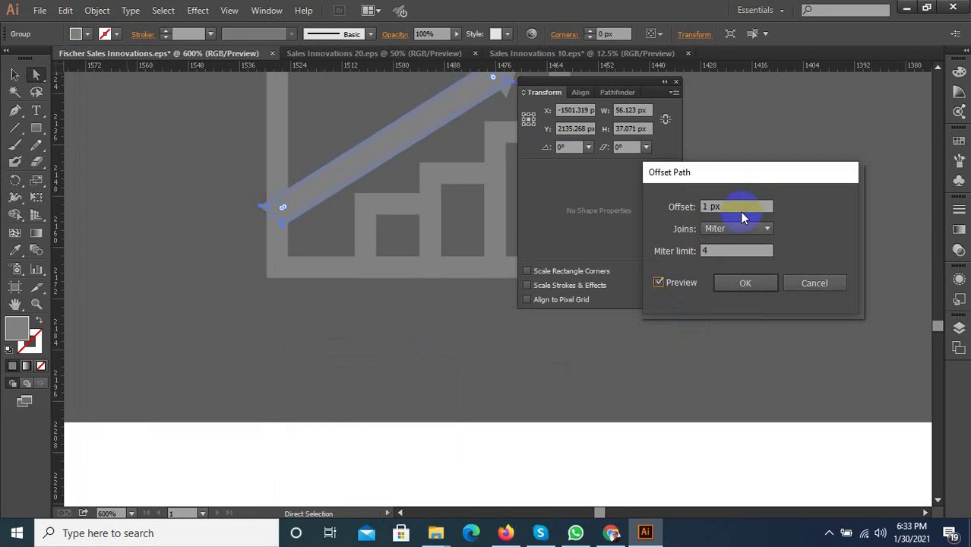
{"action": "left_click", "coordinate": [741, 288]}
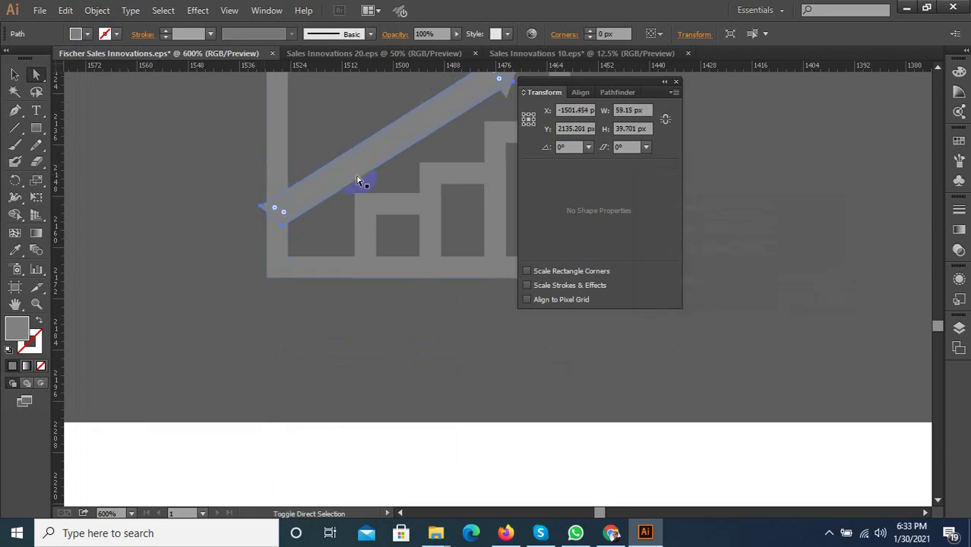
Divide the arrow and its offset outline with Pathfinder.
{"action": "left_click", "coordinate": [614, 92]}
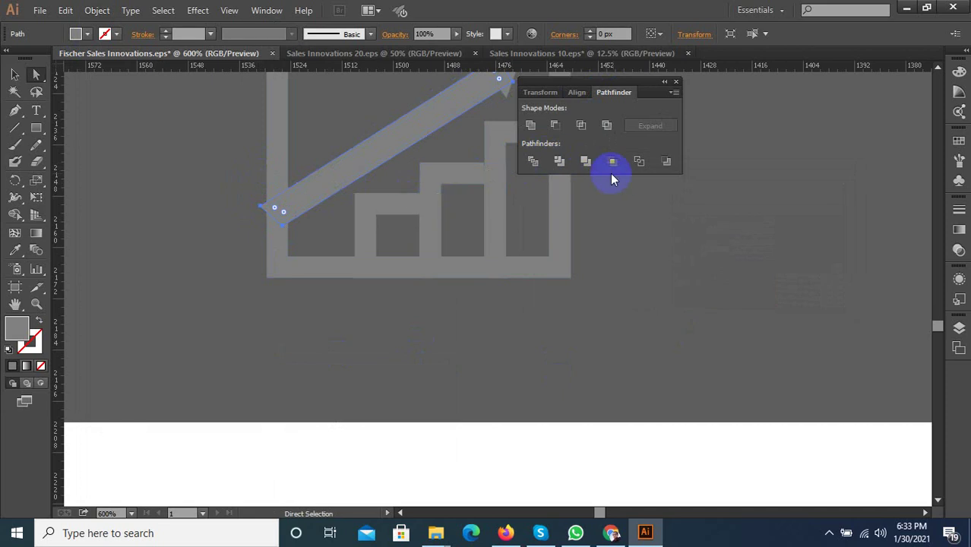
{"action": "right_click", "coordinate": [258, 202]}
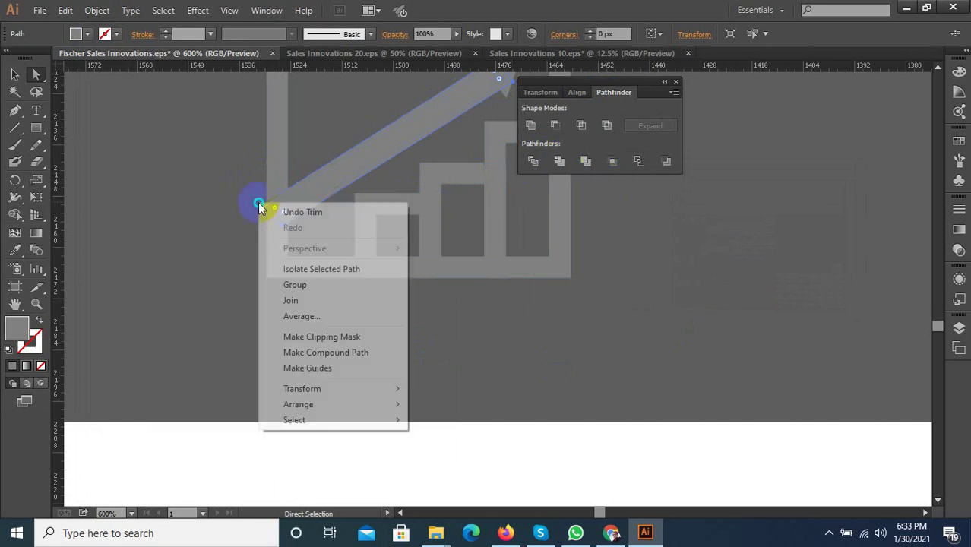
{"action": "left_click", "coordinate": [205, 268]}
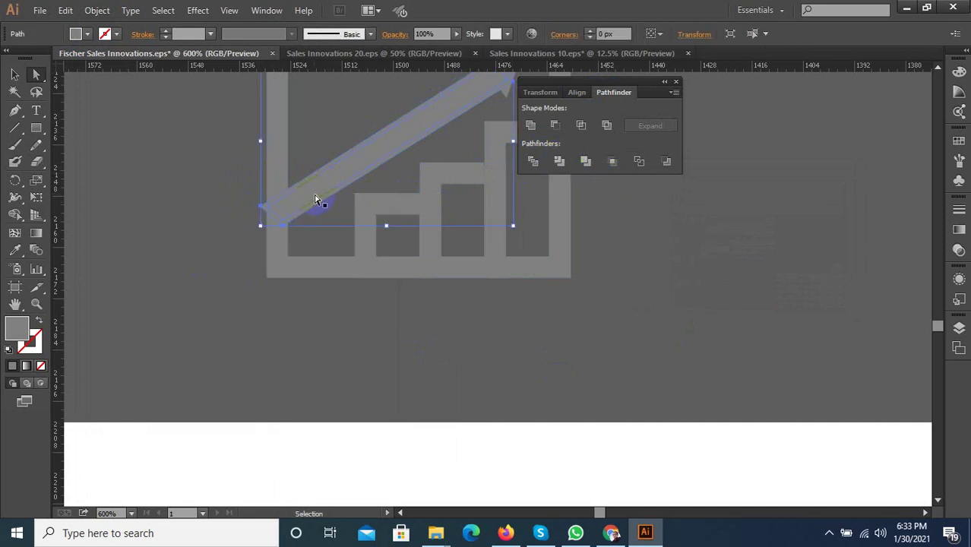
{"action": "right_click", "coordinate": [292, 209]}
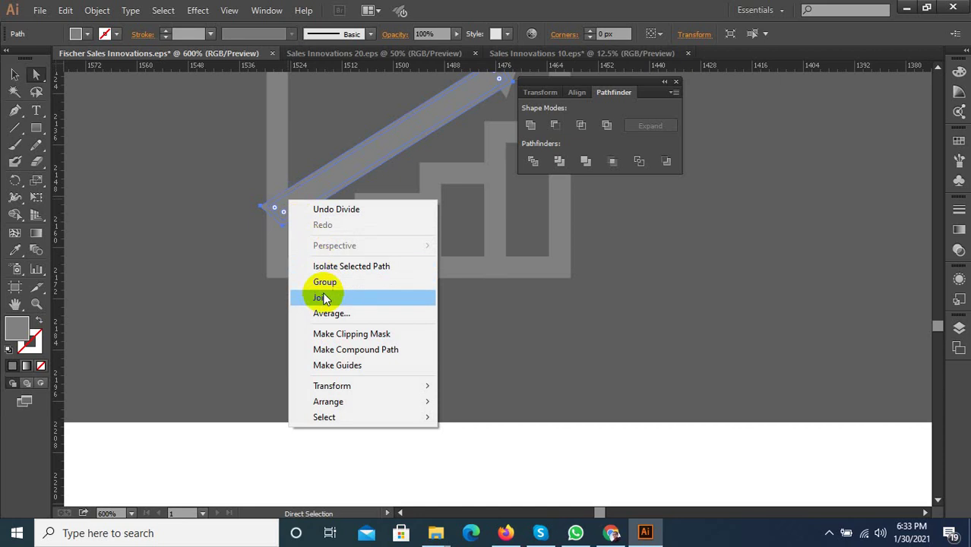
{"action": "left_click", "coordinate": [268, 300]}
Group the divided arrow pieces and select their lower-left anchors.
{"action": "left_click", "coordinate": [322, 214]}
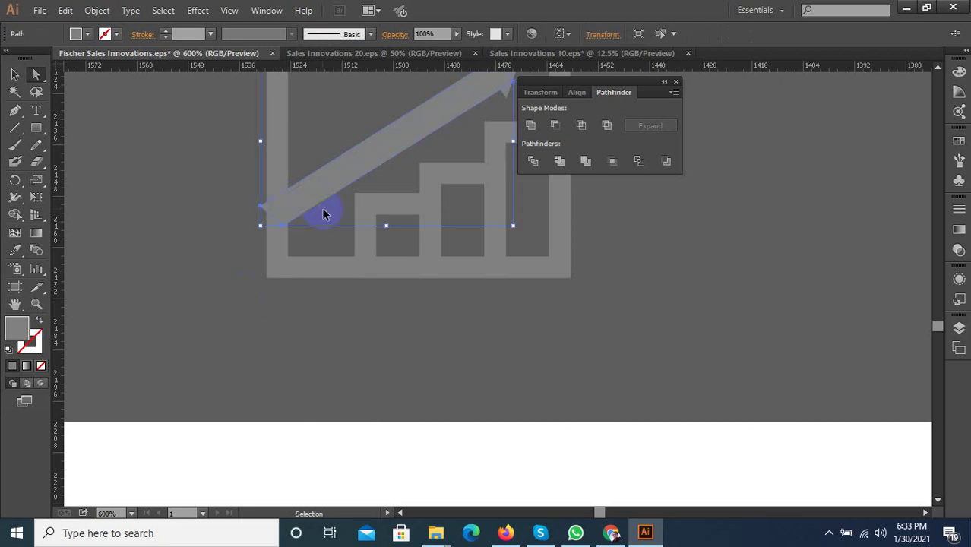
{"action": "right_click", "coordinate": [286, 207]}
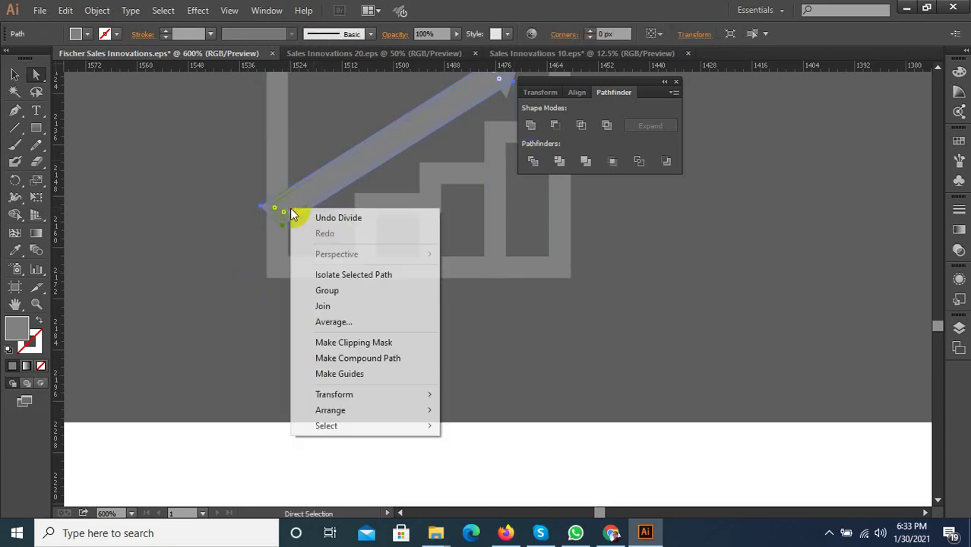
{"action": "left_click", "coordinate": [334, 289]}
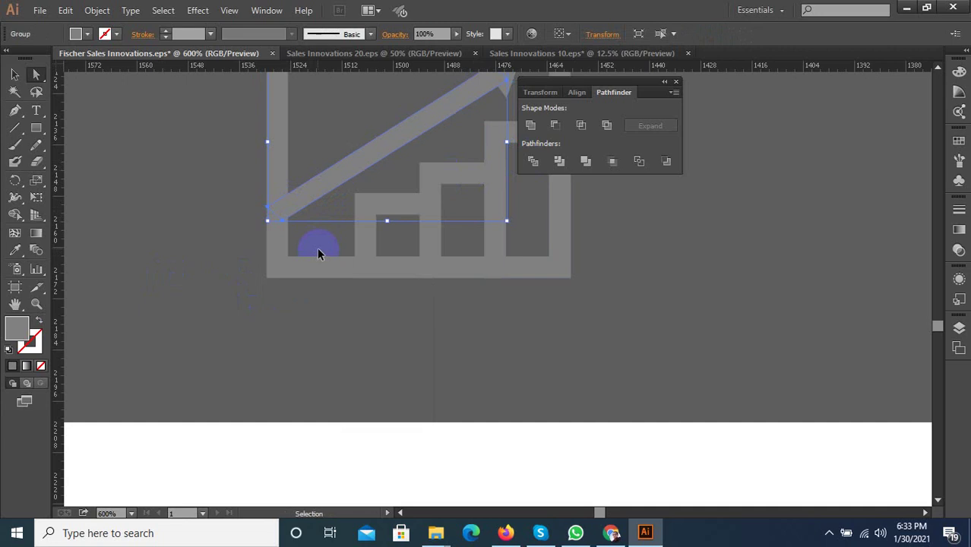
{"action": "key", "text": "a"}
{"action": "left_click_drag", "start_coordinate": [303, 234], "coordinate": [256, 167]}
Offset the selected arrow path by 1 px with preview on.
{"action": "left_click", "coordinate": [97, 11]}
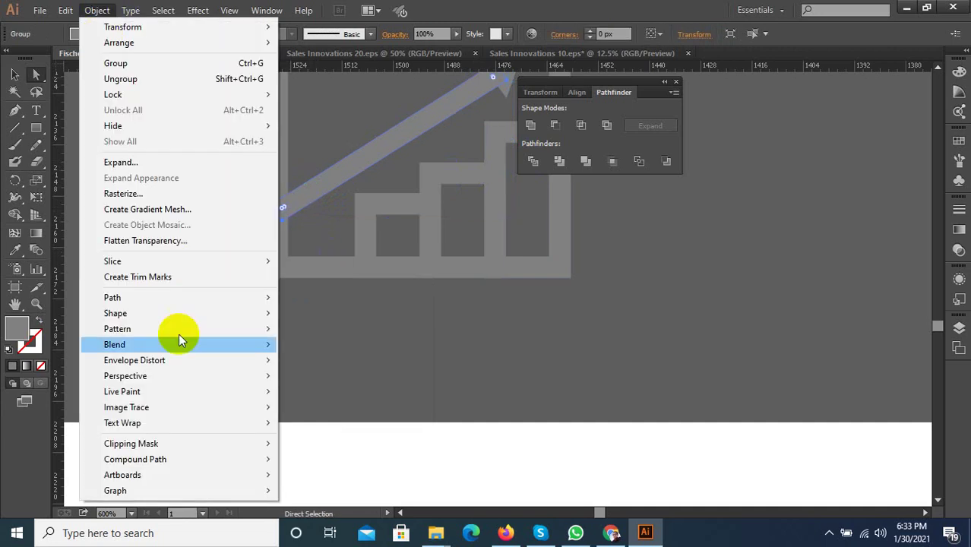
{"action": "left_click", "coordinate": [319, 349]}
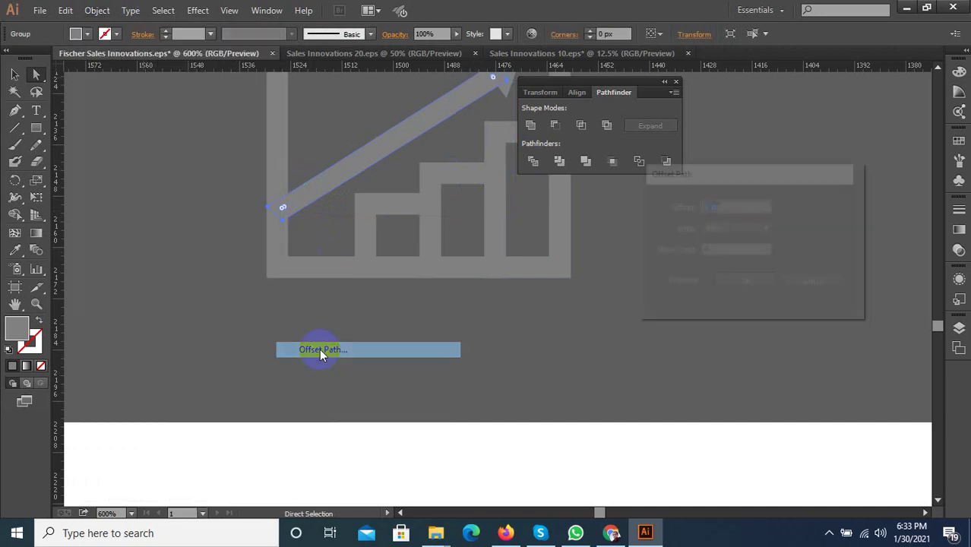
{"action": "left_click", "coordinate": [668, 287]}
{"action": "left_click", "coordinate": [748, 286]}
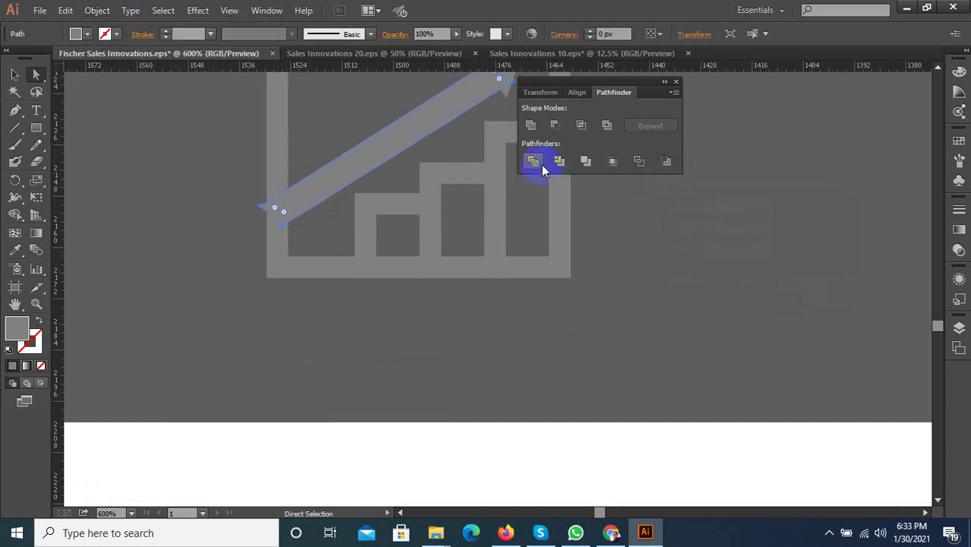
Divide the inner frame against the new offset path, then ungroup the pieces and deselect.
{"action": "left_click", "coordinate": [289, 166]}
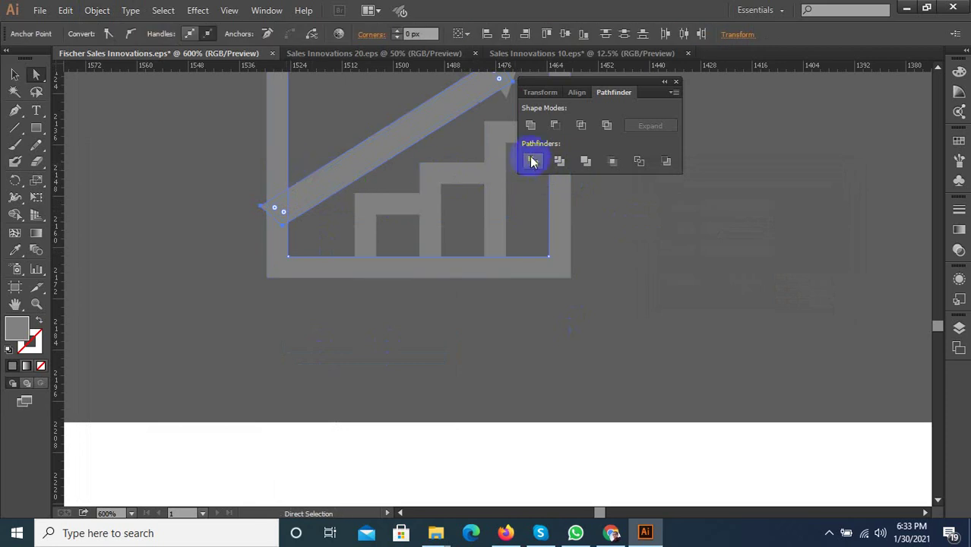
{"action": "left_click", "coordinate": [265, 232], "text": "shift"}
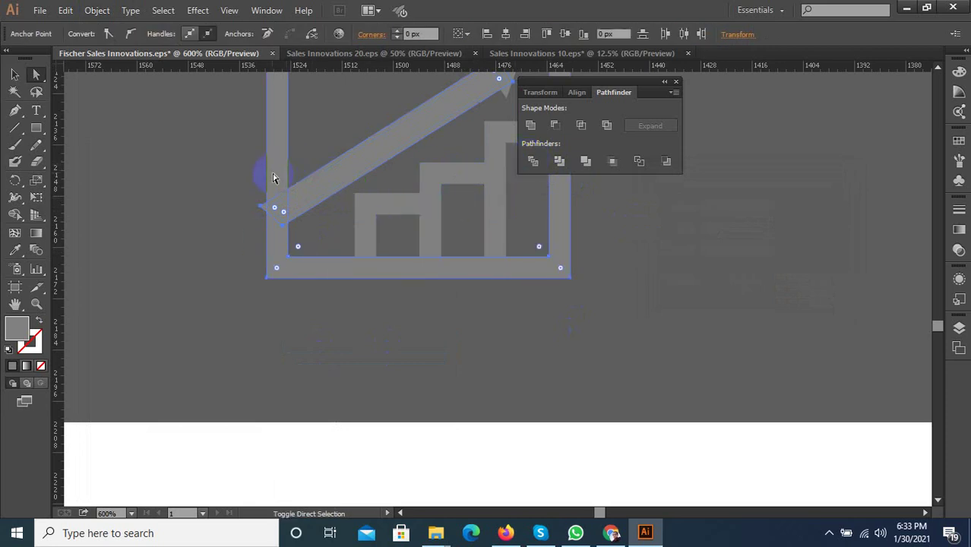
{"action": "right_click", "coordinate": [282, 199]}
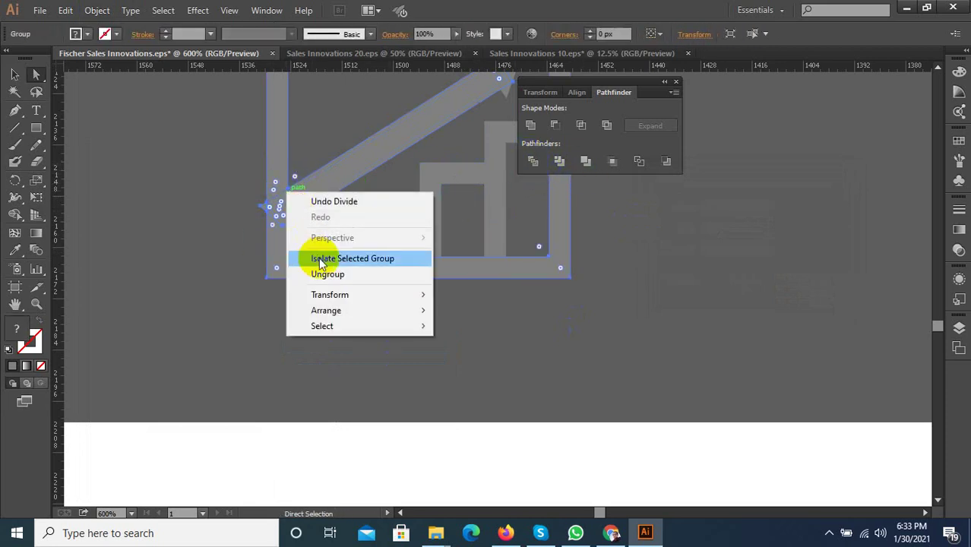
{"action": "left_click", "coordinate": [320, 271]}
{"action": "left_click", "coordinate": [266, 186]}
{"action": "scroll", "coordinate": [268, 186], "scroll_direction": "up", "scroll_amount": 2}
Ungroup the chart icon into its separate pieces with the Selection tool.
{"action": "left_click", "coordinate": [15, 74]}
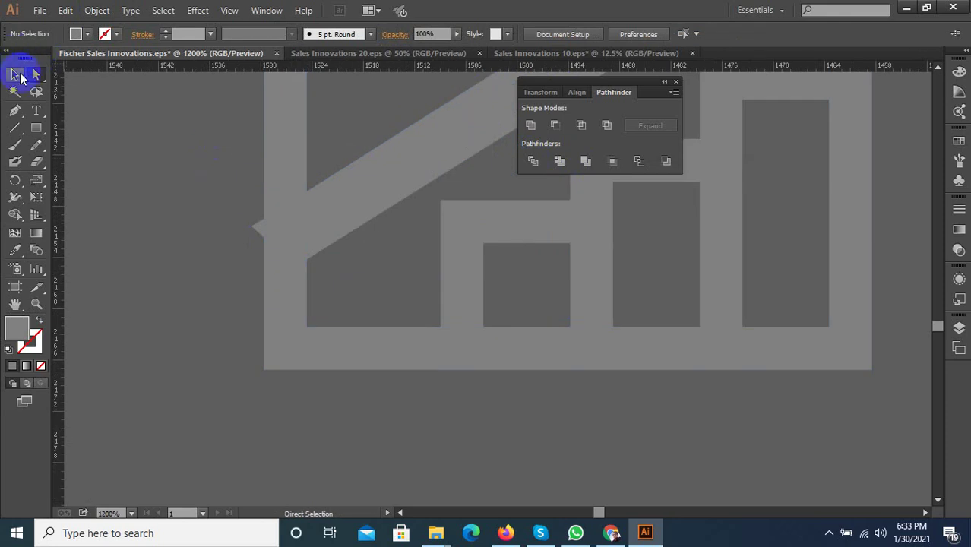
{"action": "left_click", "coordinate": [259, 236]}
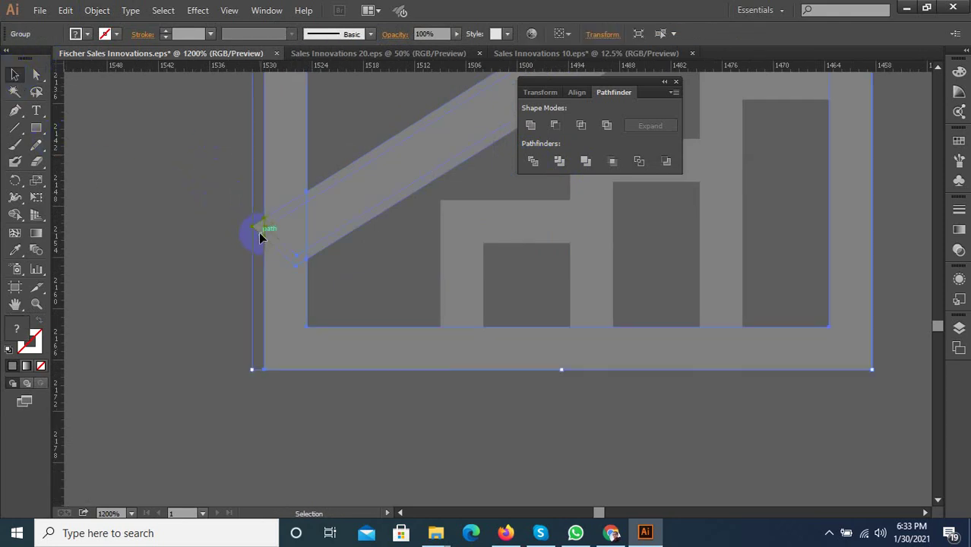
{"action": "right_click", "coordinate": [282, 226]}
{"action": "left_click", "coordinate": [318, 307]}
{"action": "left_click", "coordinate": [259, 186]}
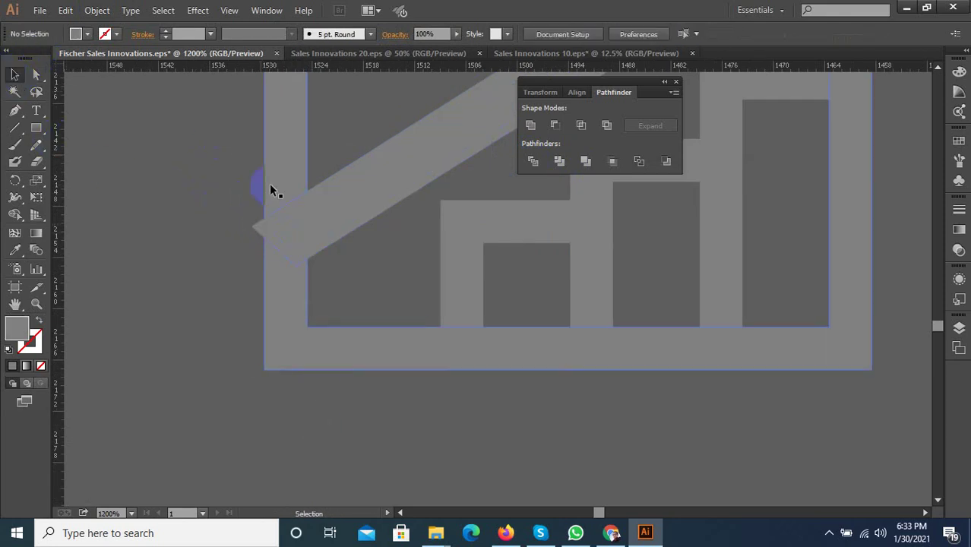
Delete the small frame piece beside the arrow's lower-left tail and zoom out to check.
{"action": "left_click", "coordinate": [295, 212]}
{"action": "left_click", "coordinate": [295, 209]}
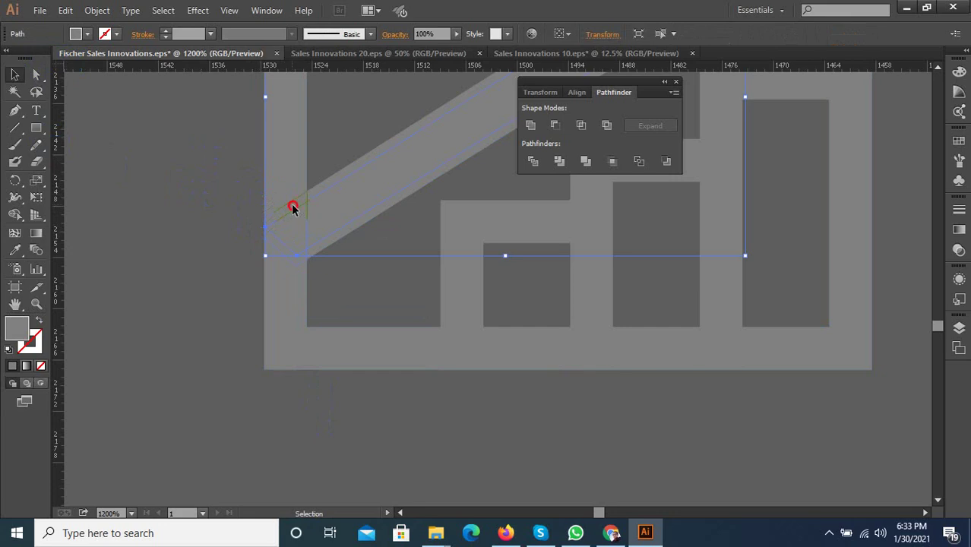
{"action": "key", "text": "Delete"}
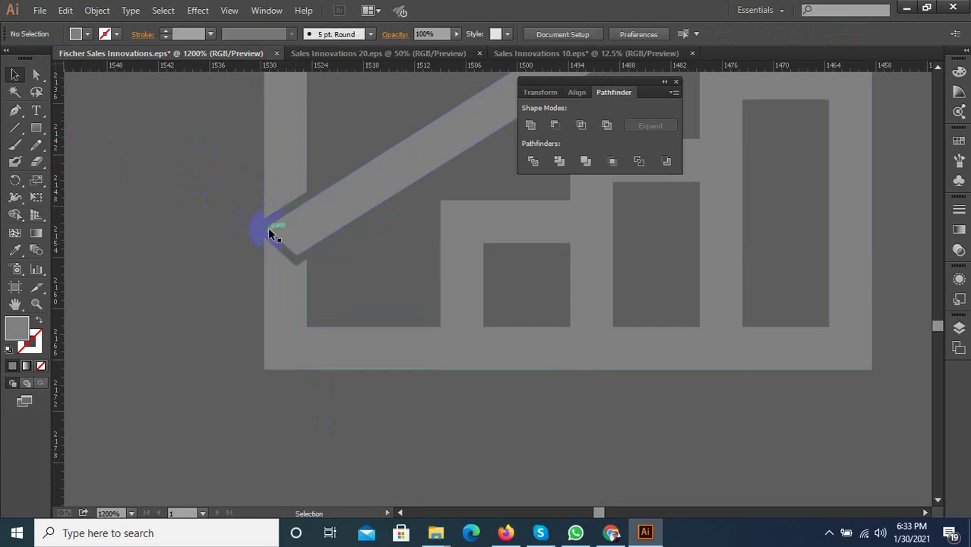
{"action": "key", "text": "ctrl+1"}
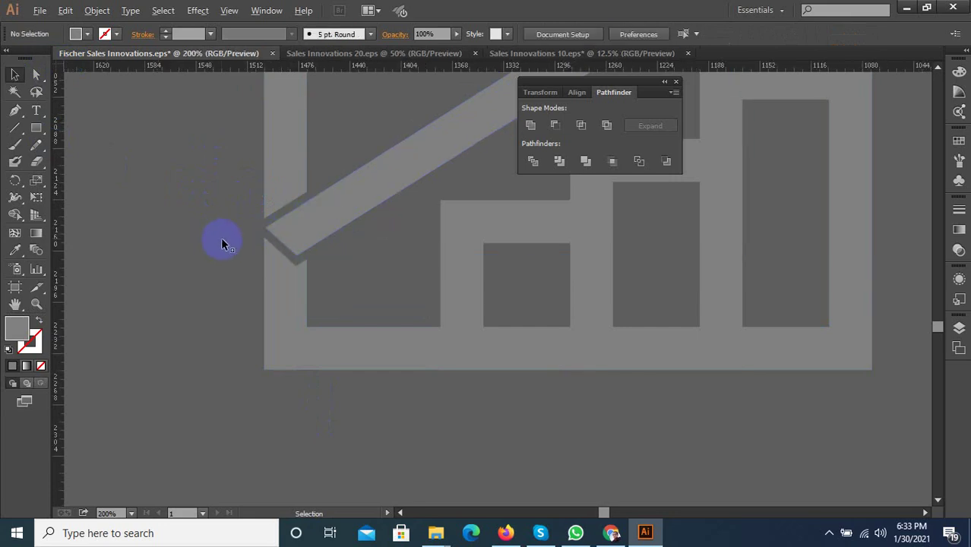
{"action": "scroll", "coordinate": [228, 401], "scroll_direction": "up", "scroll_amount": 4}
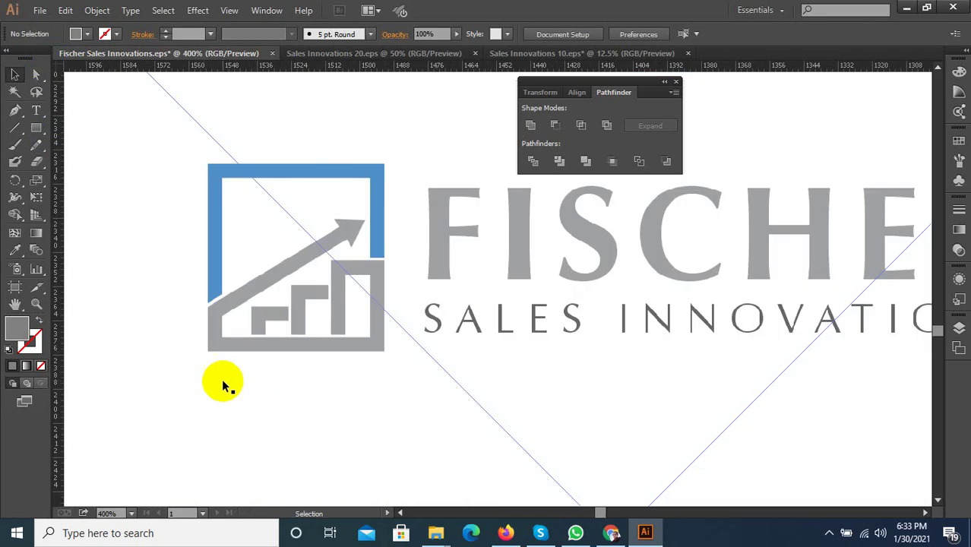
{"action": "scroll", "coordinate": [286, 368], "scroll_direction": "down", "scroll_amount": 2}
{"action": "scroll", "coordinate": [318, 293], "scroll_direction": "down", "scroll_amount": 3}
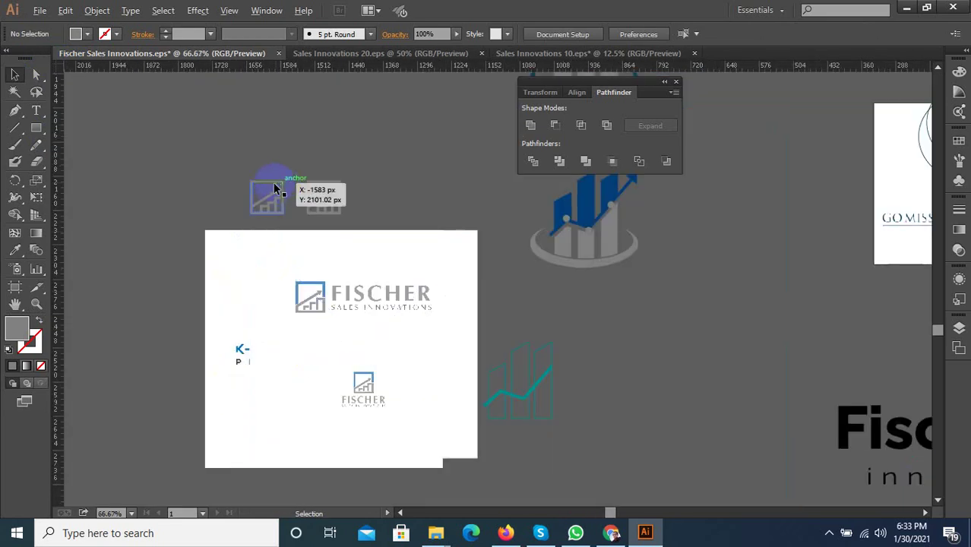
{"action": "scroll", "coordinate": [270, 191], "scroll_direction": "up", "scroll_amount": 3}
Draw a small rectangle at the edge of the arrow's tail.
{"action": "scroll", "coordinate": [361, 253], "scroll_direction": "up", "scroll_amount": 5}
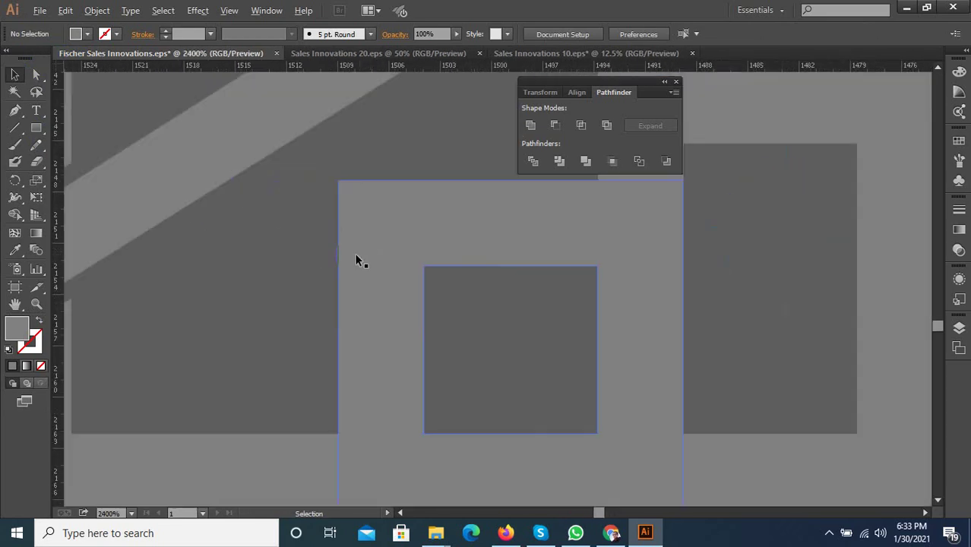
{"action": "scroll", "coordinate": [394, 229], "scroll_direction": "down", "scroll_amount": 1}
{"action": "scroll", "coordinate": [202, 247], "scroll_direction": "up", "scroll_amount": 2}
{"action": "scroll", "coordinate": [202, 247], "scroll_direction": "up", "scroll_amount": 1}
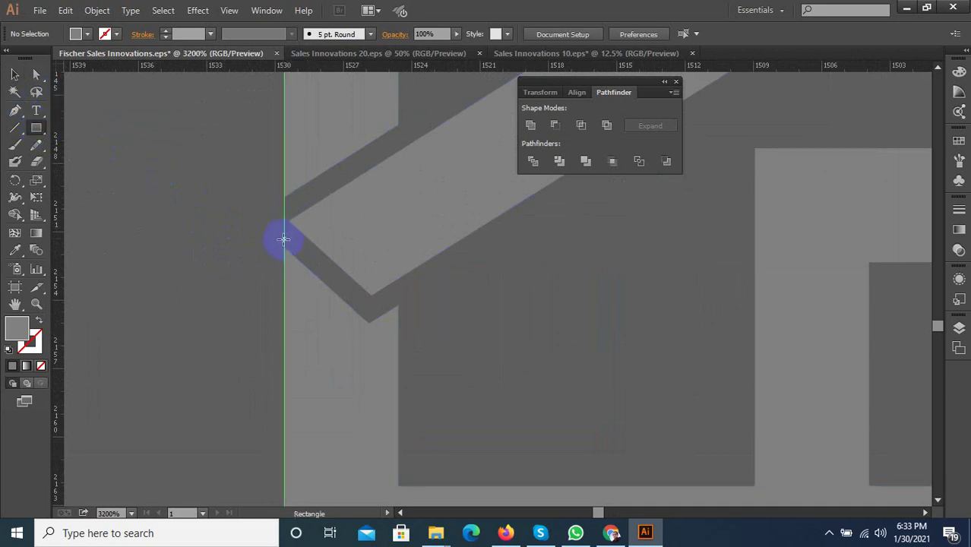
{"action": "mouse_move", "coordinate": [284, 246]}
{"action": "left_mouse_down"}
{"action": "mouse_move", "coordinate": [375, 214]}
{"action": "mouse_move", "coordinate": [381, 221]}
{"action": "left_mouse_up"}
Thin the new rectangle by lowering its top edge, and inspect the frame path's anchors.
{"action": "scroll", "coordinate": [320, 218], "scroll_direction": "up", "scroll_amount": 1}
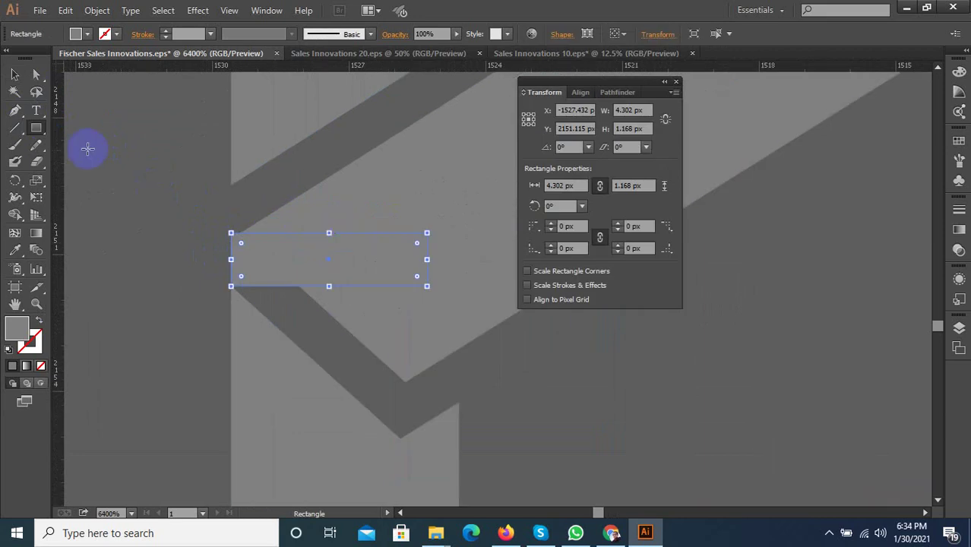
{"action": "left_click", "coordinate": [15, 75]}
{"action": "left_click", "coordinate": [156, 211]}
{"action": "left_click", "coordinate": [272, 242]}
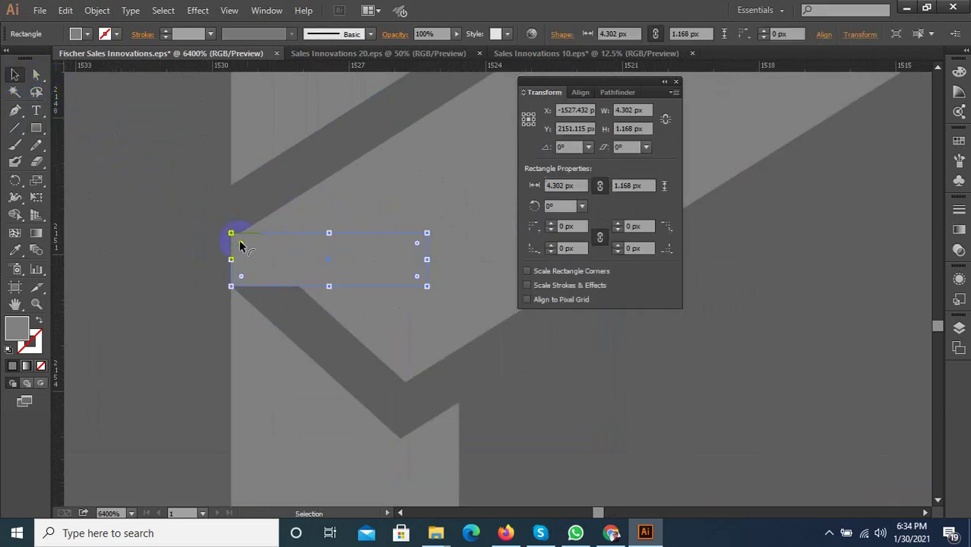
{"action": "left_click_drag", "start_coordinate": [331, 232], "coordinate": [258, 249]}
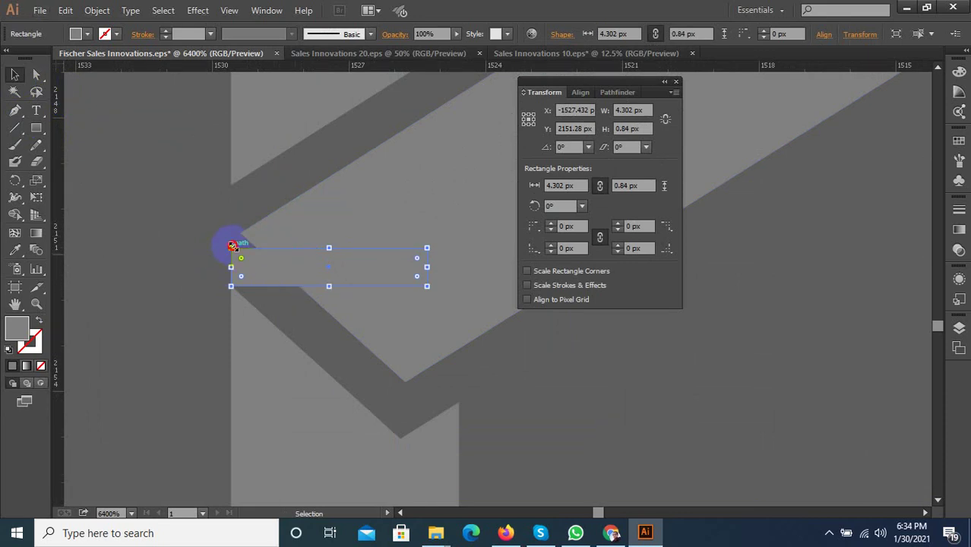
{"action": "left_click_drag", "start_coordinate": [233, 245], "coordinate": [233, 242]}
{"action": "left_click", "coordinate": [97, 113]}
{"action": "left_click", "coordinate": [36, 73]}
{"action": "left_click", "coordinate": [222, 253]}
Resize the patch rectangle to about 5.07 × 6.18 px.
{"action": "left_click", "coordinate": [15, 73]}
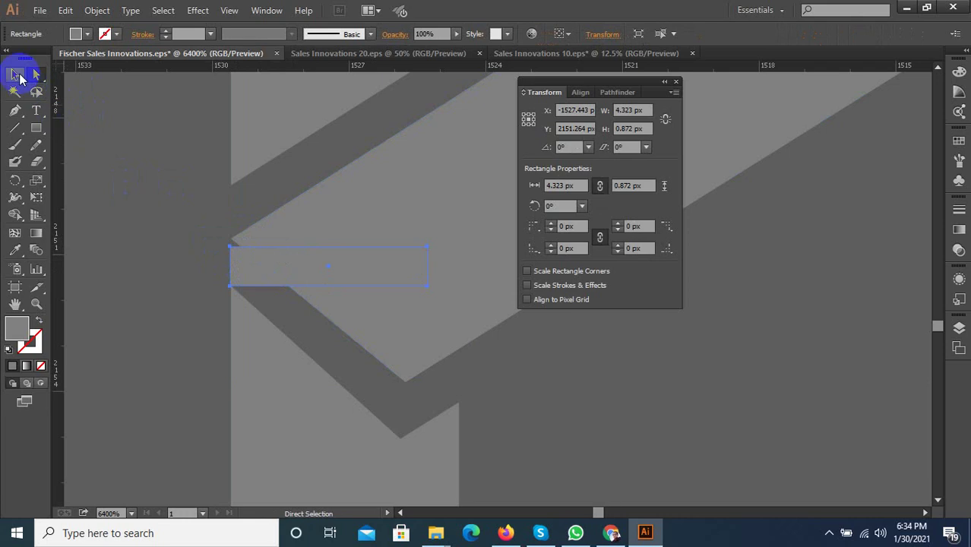
{"action": "left_click_drag", "start_coordinate": [334, 246], "coordinate": [239, 238]}
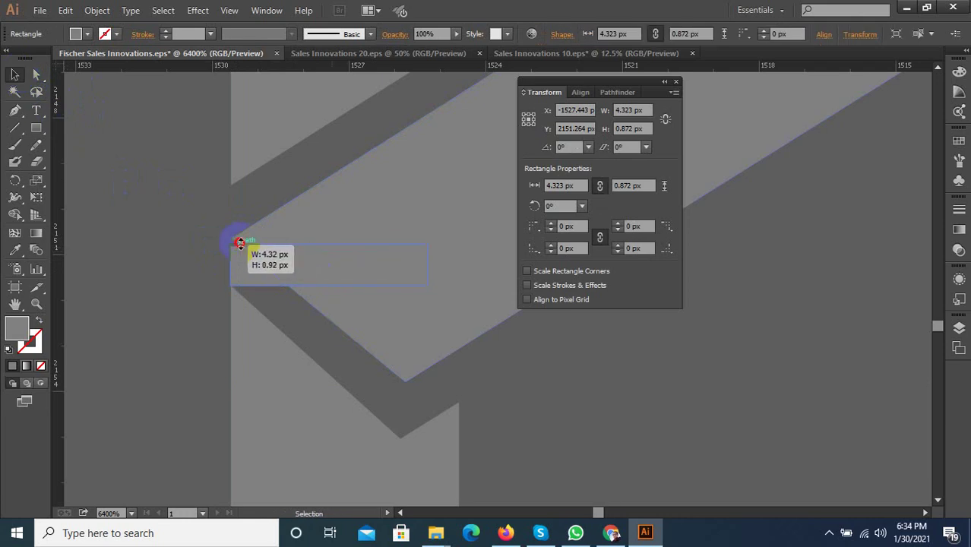
{"action": "key", "text": "ctrl+minus"}
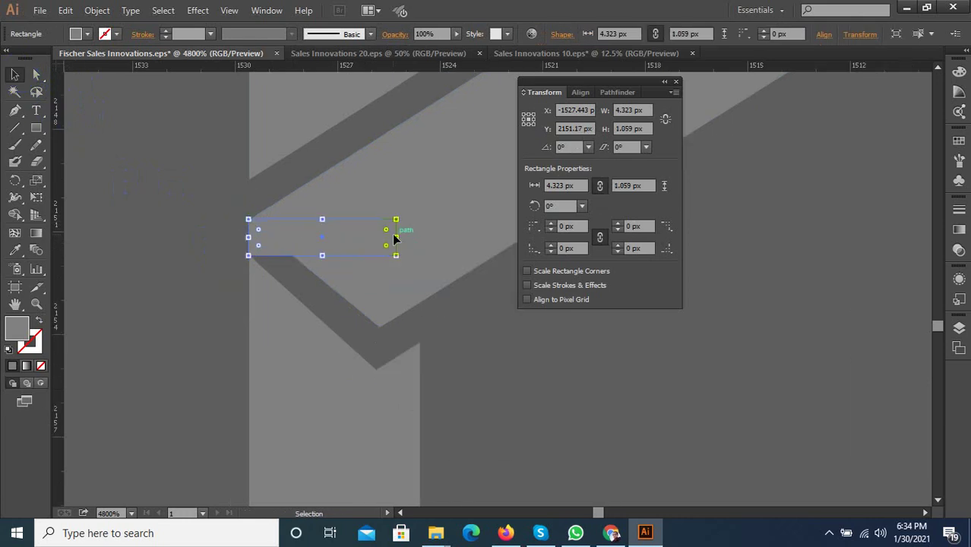
{"action": "left_click_drag", "start_coordinate": [399, 239], "coordinate": [419, 336]}
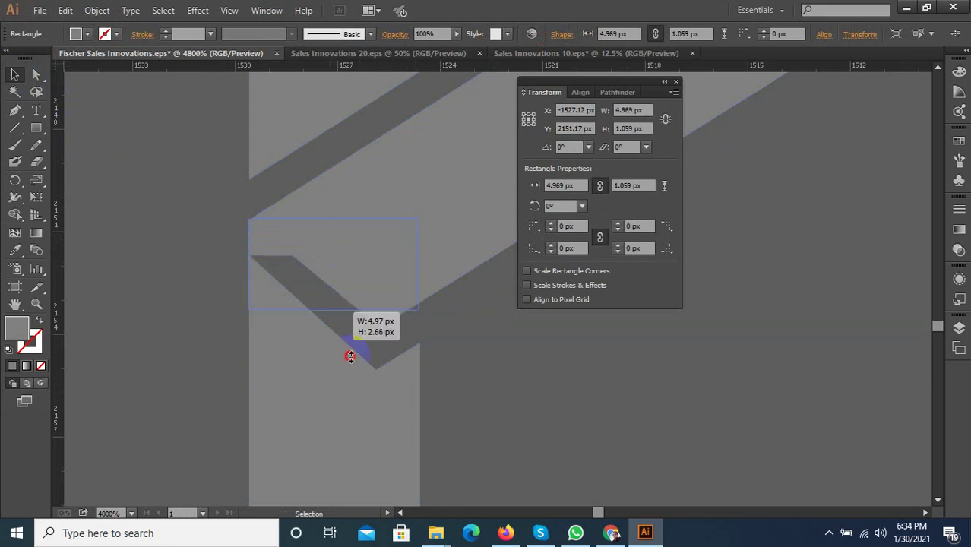
{"action": "left_click_drag", "start_coordinate": [333, 260], "coordinate": [351, 430]}
{"action": "left_click_drag", "start_coordinate": [418, 326], "coordinate": [422, 338]}
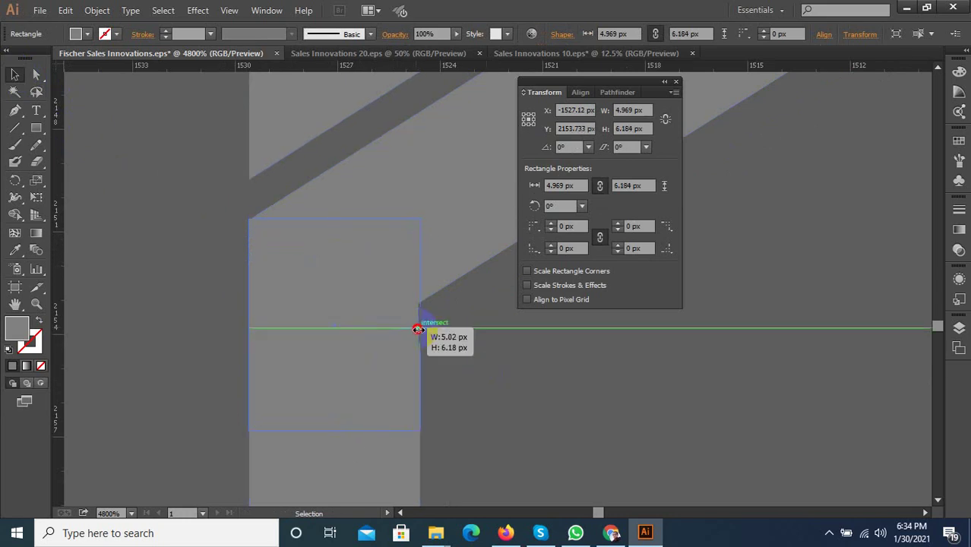
Align the patch rectangle's corner with the bar edge, checking its placement, then deselect.
{"action": "key", "text": "ctrl+plus"}
{"action": "key", "text": "ctrl+minus"}
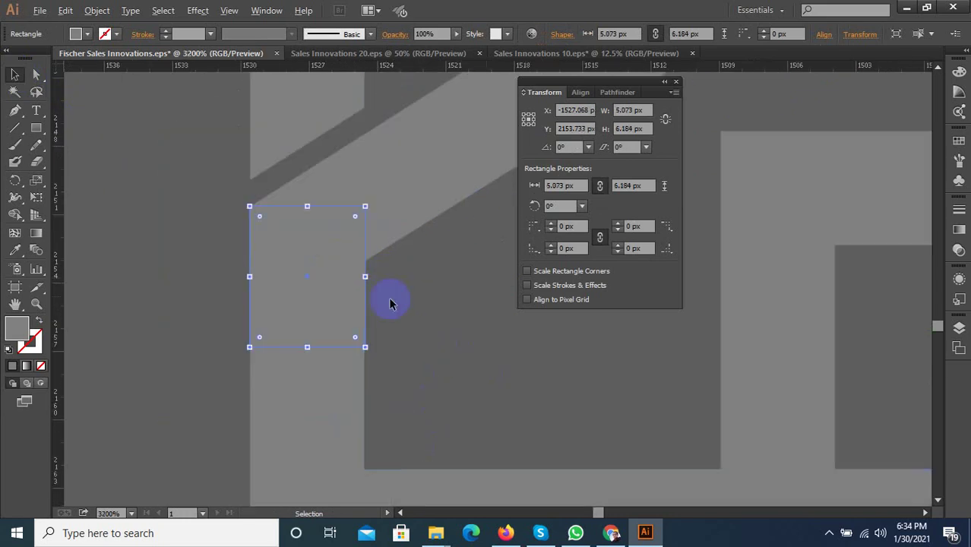
{"action": "key", "text": "ctrl+plus"}
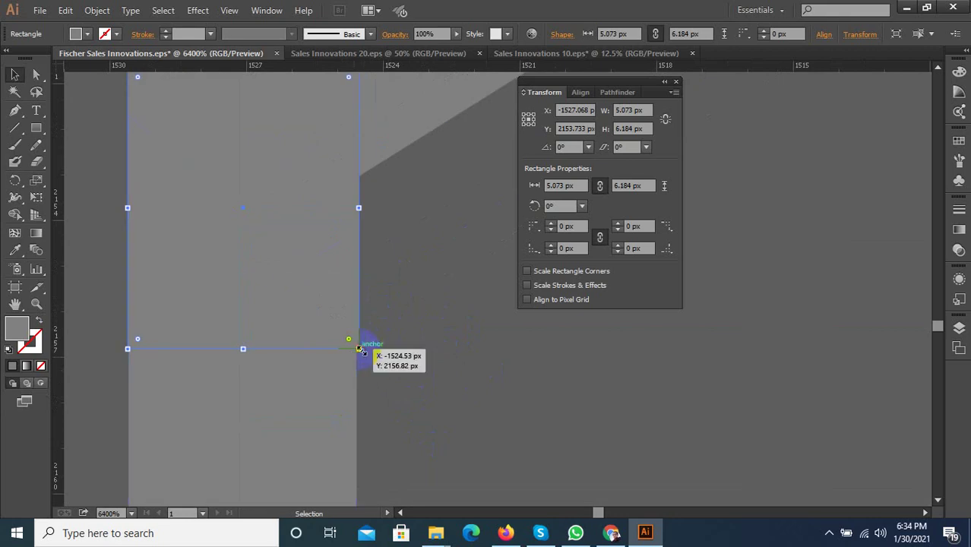
{"action": "left_click_drag", "start_coordinate": [354, 351], "coordinate": [350, 357]}
{"action": "left_click", "coordinate": [348, 355]}
{"action": "scroll", "coordinate": [346, 355], "scroll_direction": "down", "scroll_amount": 2}
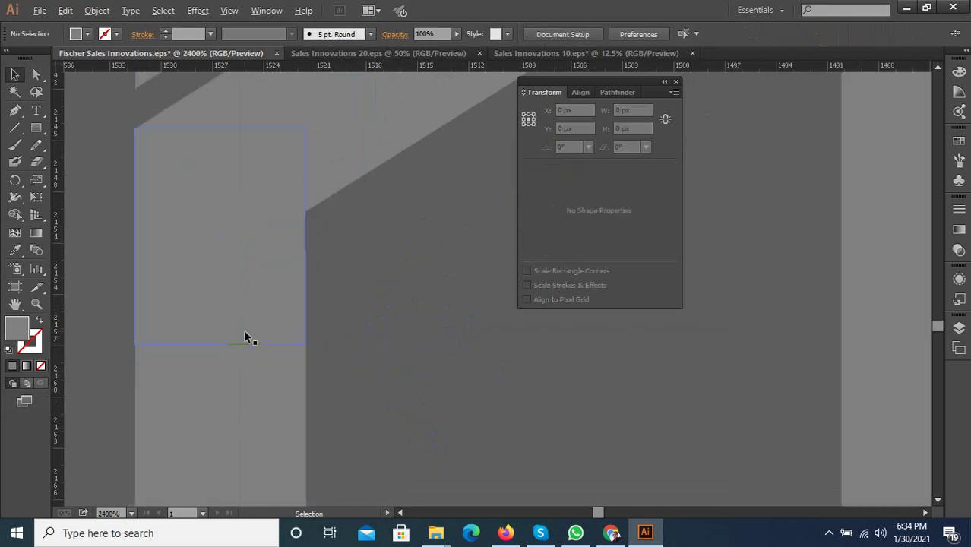
{"action": "scroll", "coordinate": [334, 353], "scroll_direction": "down", "scroll_amount": 4}
{"action": "scroll", "coordinate": [328, 352], "scroll_direction": "down", "scroll_amount": 1}
Select the outer frame path of the chart icon.
{"action": "scroll", "coordinate": [327, 351], "scroll_direction": "up", "scroll_amount": 1}
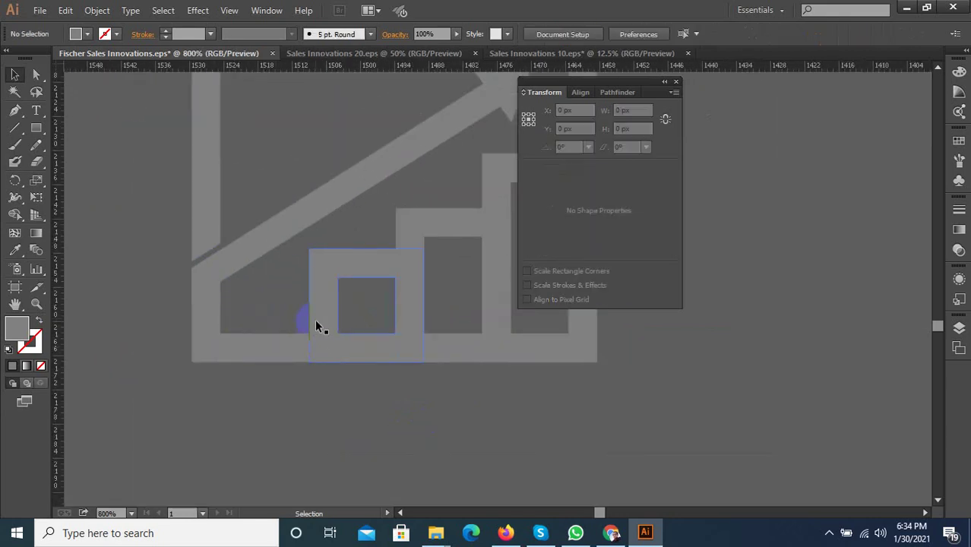
{"action": "left_click", "coordinate": [326, 319]}
{"action": "left_click", "coordinate": [301, 355]}
{"action": "scroll", "coordinate": [387, 355], "scroll_direction": "up", "scroll_amount": 1}
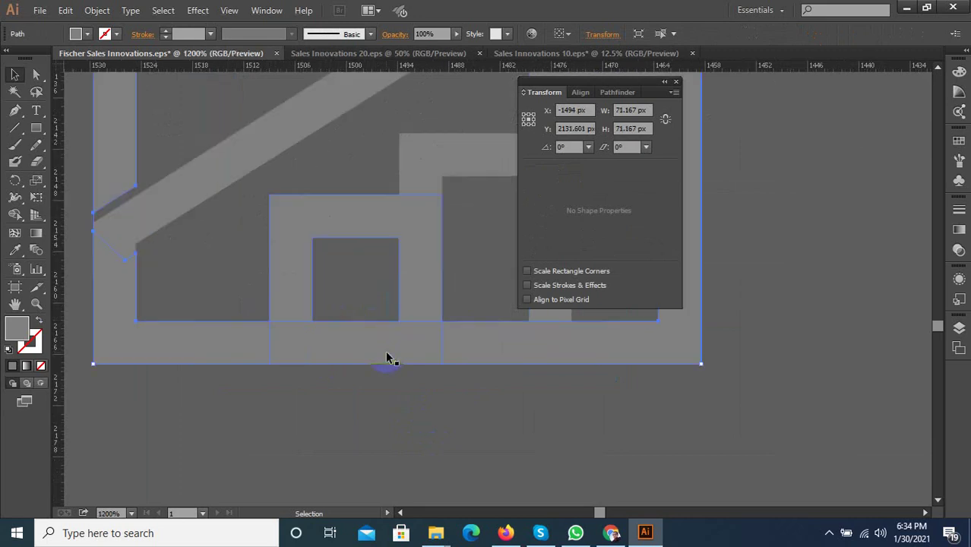
{"action": "scroll", "coordinate": [236, 302], "scroll_direction": "down", "scroll_amount": 3}
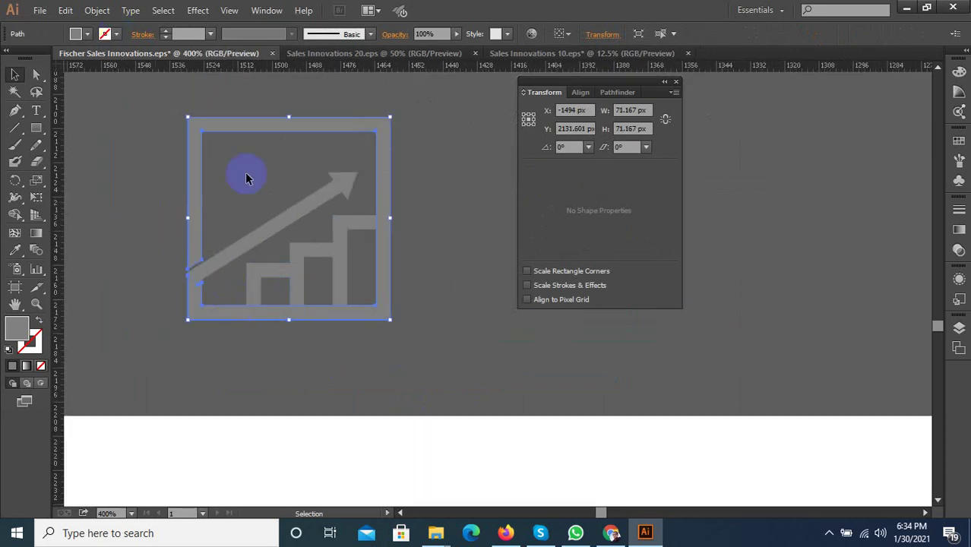
{"action": "left_click", "coordinate": [275, 275]}
{"action": "left_click", "coordinate": [217, 317]}
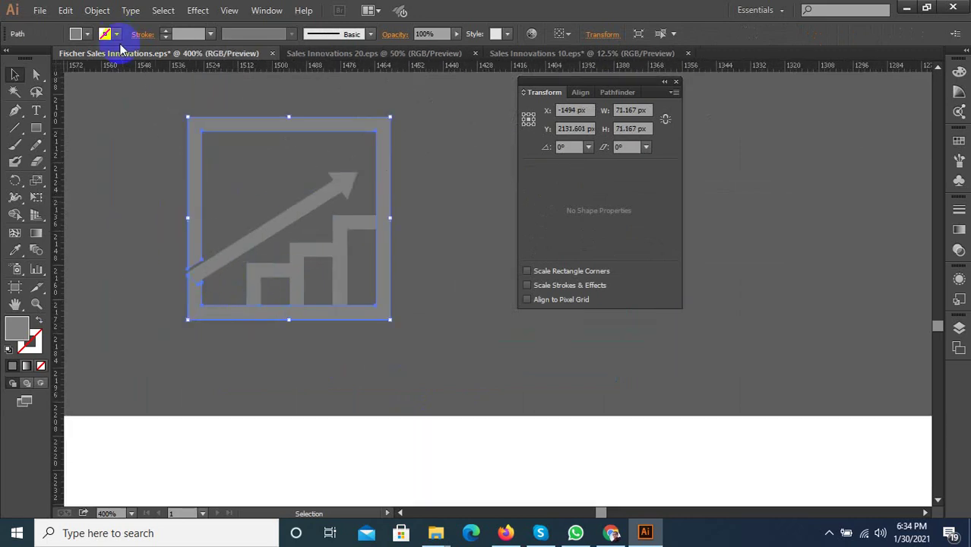
Apply a 1 px Offset Path to the frame, creating a 73.166 × 73.167 px compound path.
{"action": "left_click", "coordinate": [97, 11]}
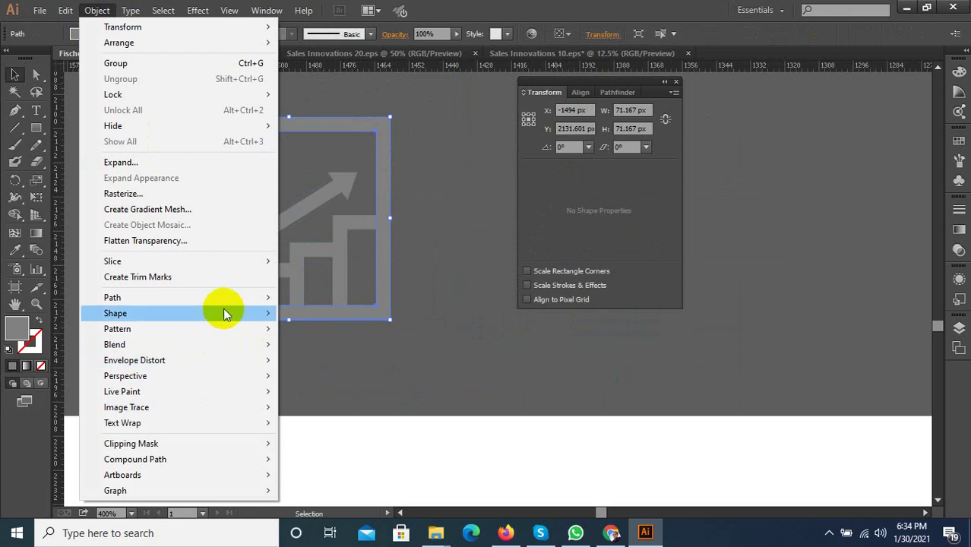
{"action": "left_click", "coordinate": [391, 347]}
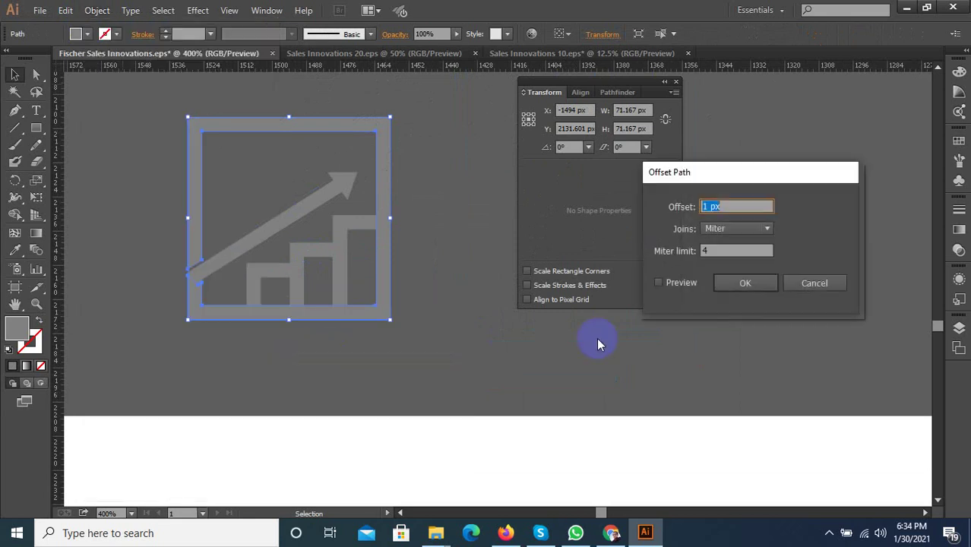
{"action": "left_click", "coordinate": [658, 282]}
{"action": "left_click", "coordinate": [745, 283]}
{"action": "scroll", "coordinate": [231, 269], "scroll_direction": "down", "scroll_amount": 2}
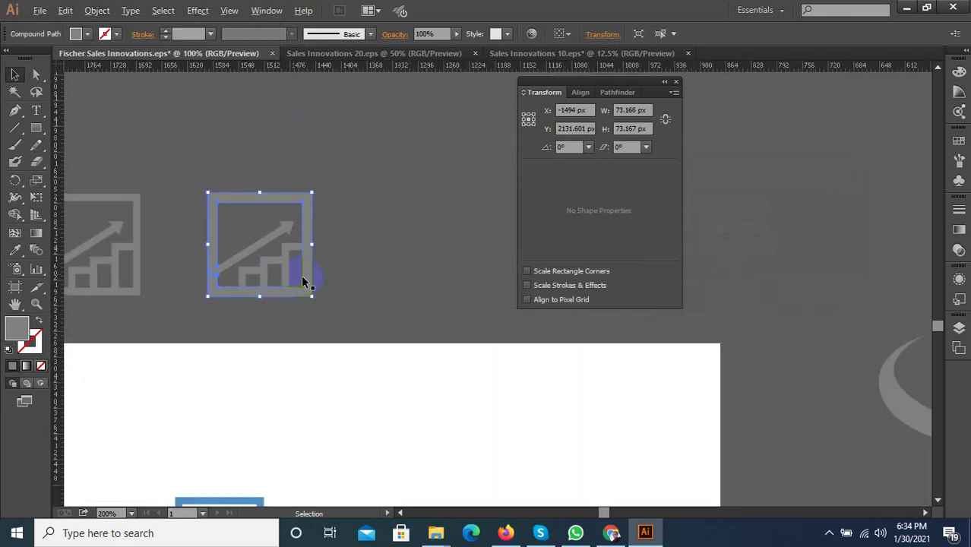
{"action": "scroll", "coordinate": [303, 276], "scroll_direction": "down", "scroll_amount": 1}
{"action": "scroll", "coordinate": [255, 387], "scroll_direction": "up", "scroll_amount": 3}
{"action": "scroll", "coordinate": [368, 483], "scroll_direction": "down", "scroll_amount": 1}
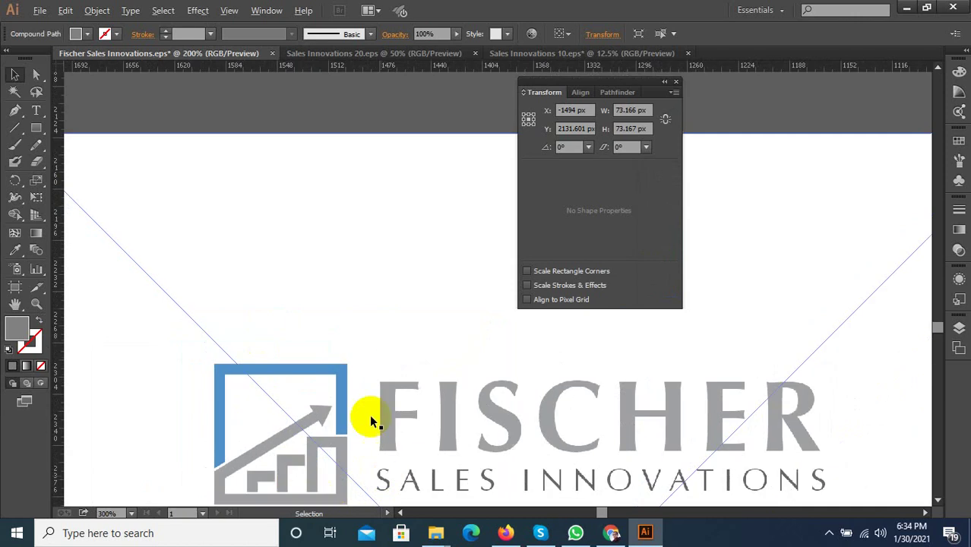
{"action": "scroll", "coordinate": [369, 414], "scroll_direction": "down", "scroll_amount": 1}
{"action": "scroll", "coordinate": [379, 135], "scroll_direction": "up", "scroll_amount": 3}
{"action": "scroll", "coordinate": [418, 195], "scroll_direction": "up", "scroll_amount": 1}
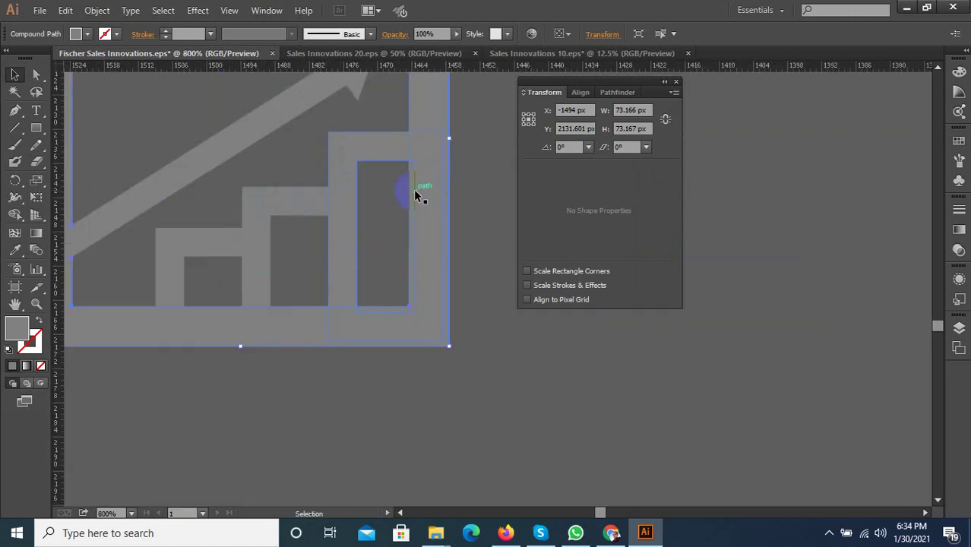
{"action": "scroll", "coordinate": [419, 167], "scroll_direction": "down", "scroll_amount": 2}
{"action": "scroll", "coordinate": [411, 196], "scroll_direction": "down", "scroll_amount": 1}
{"action": "scroll", "coordinate": [372, 437], "scroll_direction": "up", "scroll_amount": 2}
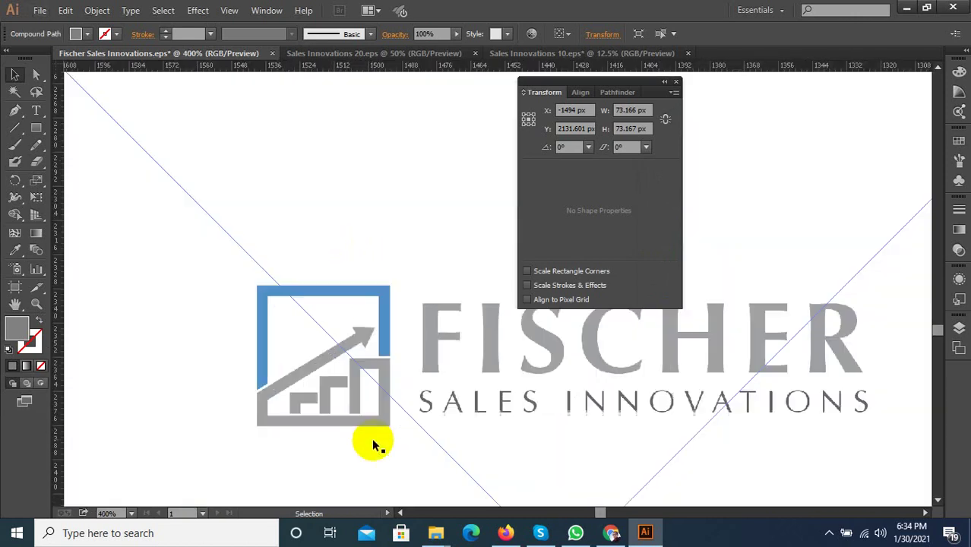
{"action": "scroll", "coordinate": [369, 439], "scroll_direction": "up", "scroll_amount": 1}
{"action": "scroll", "coordinate": [370, 438], "scroll_direction": "down", "scroll_amount": 2}
{"action": "scroll", "coordinate": [391, 112], "scroll_direction": "up", "scroll_amount": 1}
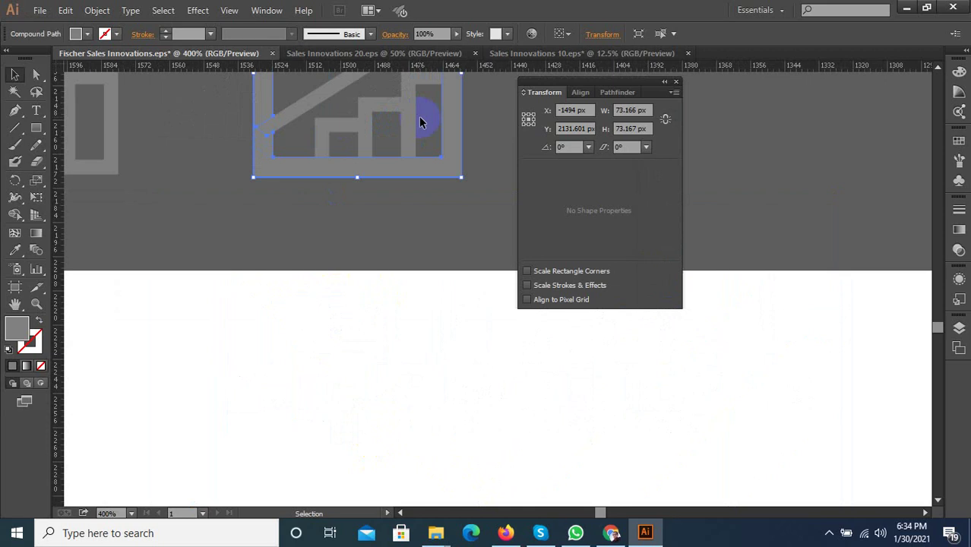
Add the inner bar shapes, Divide them with Pathfinder, and ungroup the resulting pieces.
{"action": "left_click", "coordinate": [343, 124], "text": "shift"}
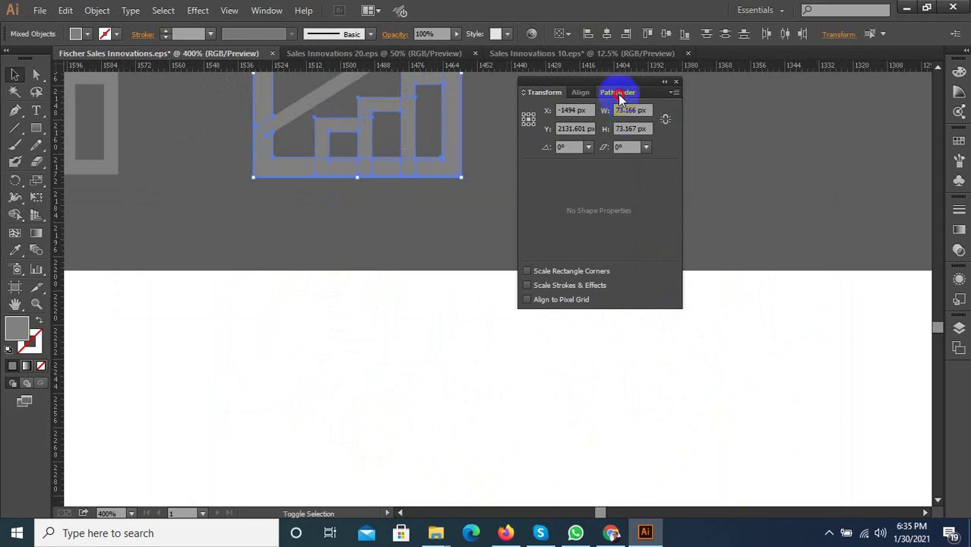
{"action": "left_click", "coordinate": [619, 95]}
{"action": "left_click", "coordinate": [532, 161]}
{"action": "right_click", "coordinate": [403, 149]}
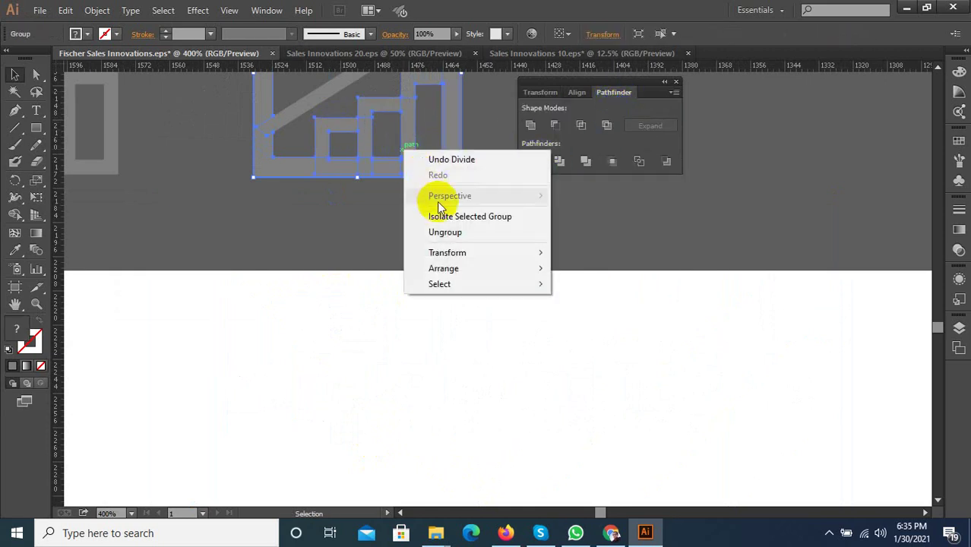
{"action": "left_click", "coordinate": [444, 232]}
{"action": "left_click", "coordinate": [426, 230]}
Delete the semicircle leftover piece and the two small fragments beside it.
{"action": "scroll", "coordinate": [304, 163], "scroll_direction": "up", "scroll_amount": 2}
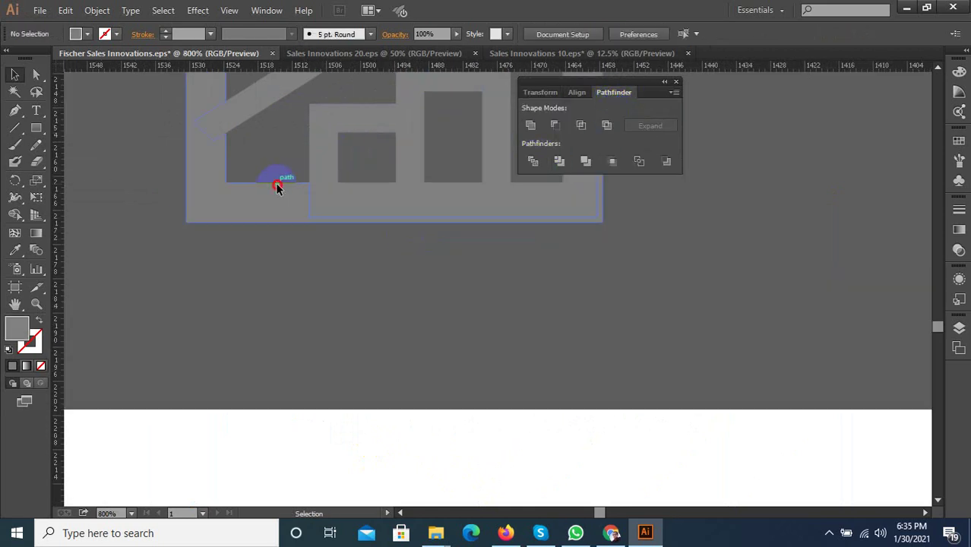
{"action": "left_click", "coordinate": [276, 188]}
{"action": "key", "text": "Delete"}
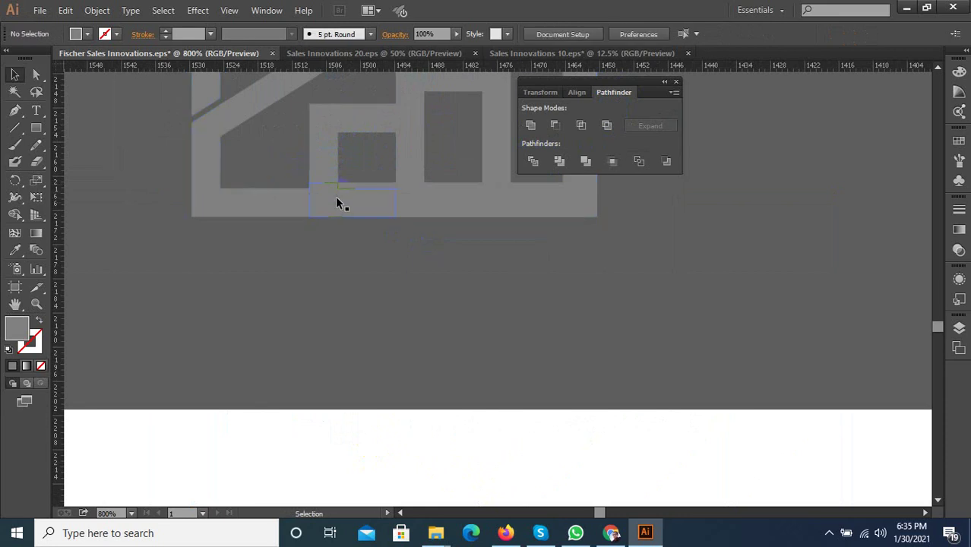
{"action": "left_click", "coordinate": [334, 201]}
{"action": "key", "text": "Delete"}
{"action": "left_click", "coordinate": [369, 184]}
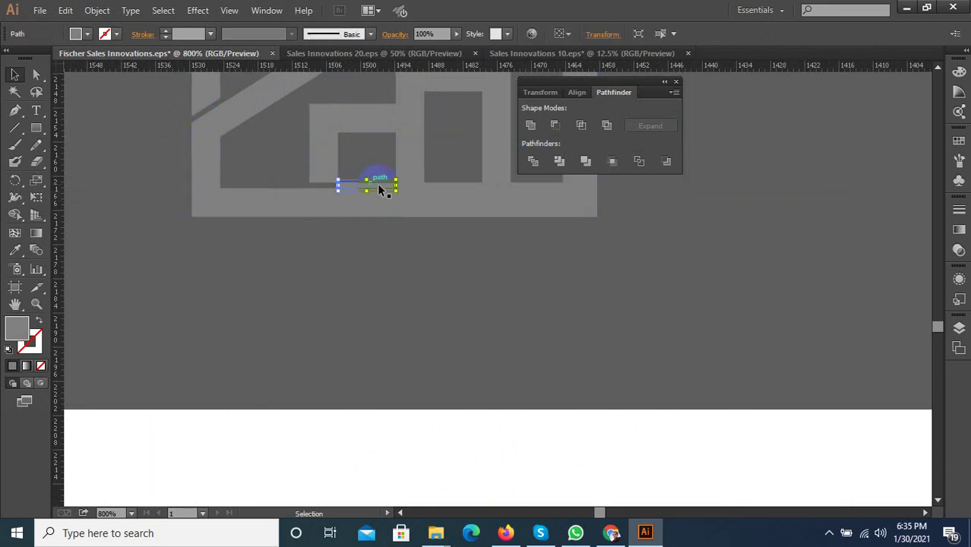
{"action": "key", "text": "Delete"}
Delete the remaining fragments along the chart's bottom edge beneath the middle and right bars.
{"action": "left_click", "coordinate": [423, 189]}
{"action": "key", "text": "Delete"}
{"action": "left_click", "coordinate": [453, 184]}
{"action": "key", "text": "Delete"}
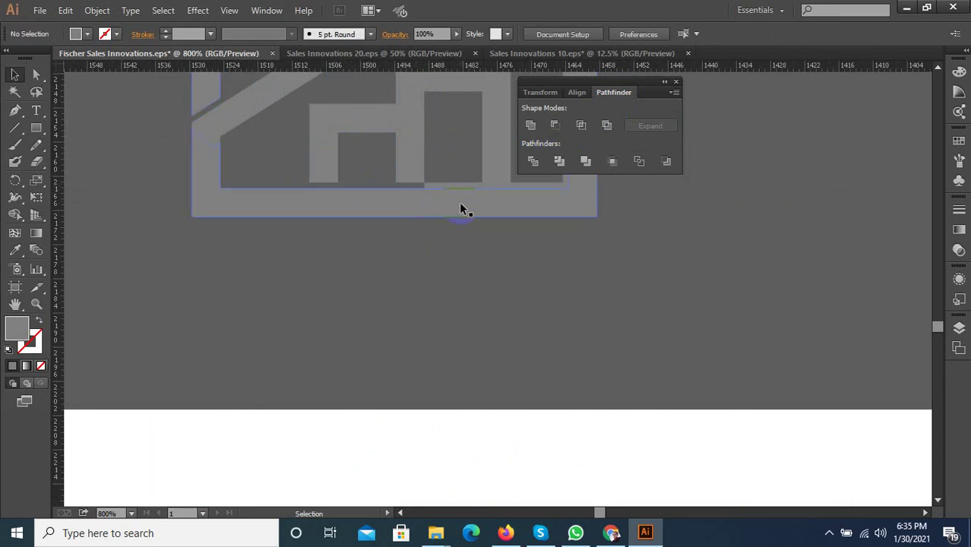
{"action": "left_click", "coordinate": [460, 209]}
{"action": "left_click", "coordinate": [467, 189]}
{"action": "key", "text": "Delete"}
{"action": "left_click", "coordinate": [507, 188]}
{"action": "key", "text": "Delete"}
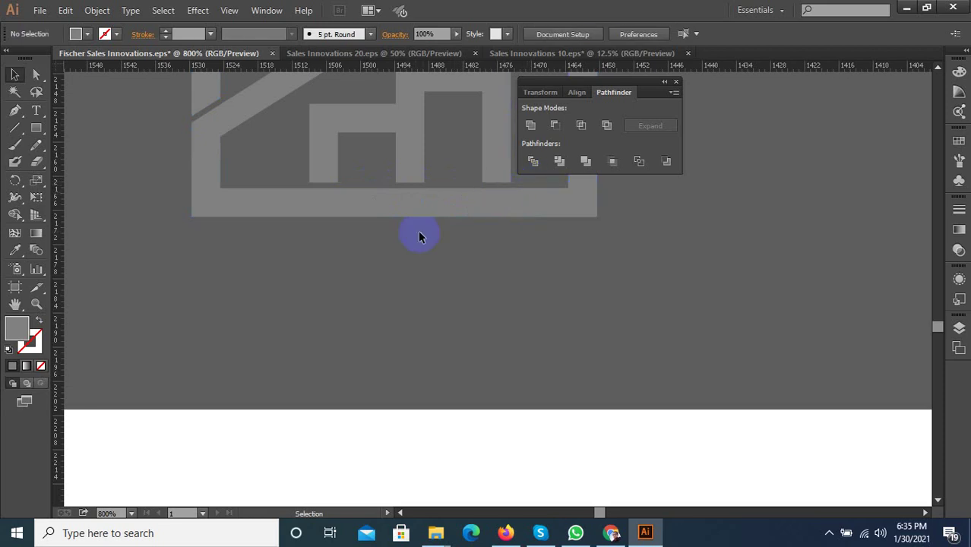
Try selecting the chart's step shapes and tall bar, then clear the selection.
{"action": "scroll", "coordinate": [307, 260], "scroll_direction": "down", "scroll_amount": 3}
{"action": "scroll", "coordinate": [418, 155], "scroll_direction": "up", "scroll_amount": 3}
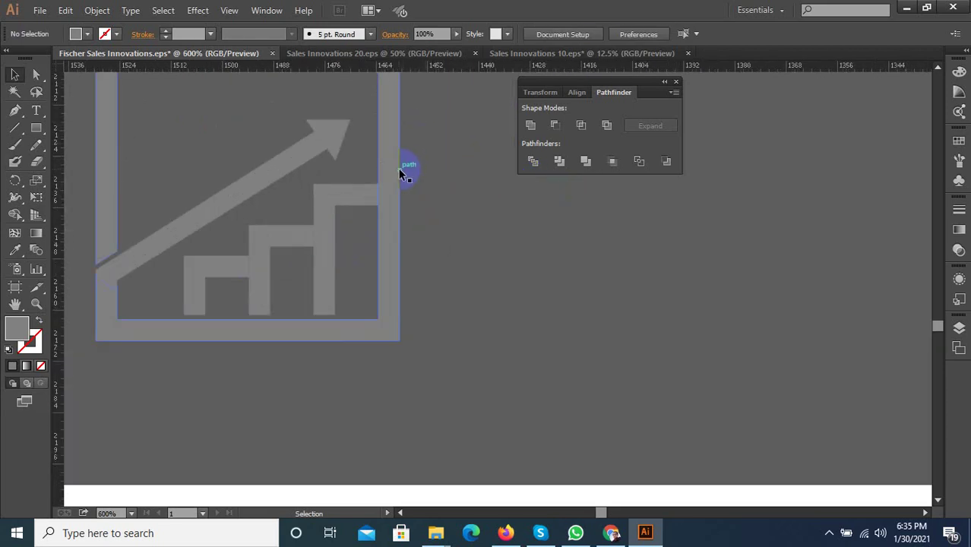
{"action": "left_click", "coordinate": [375, 188]}
{"action": "scroll", "coordinate": [363, 193], "scroll_direction": "up", "scroll_amount": 2}
{"action": "left_click", "coordinate": [399, 190]}
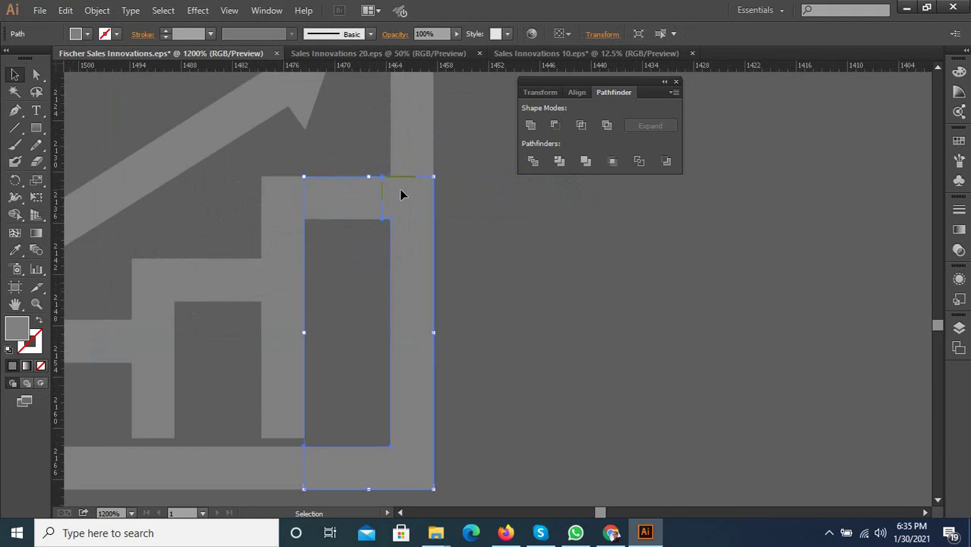
{"action": "key", "text": "alt"}
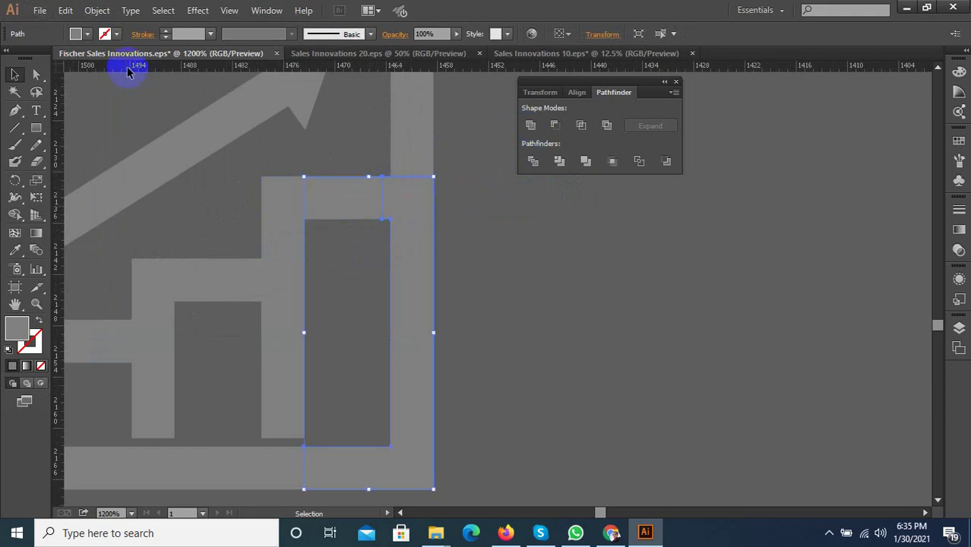
{"action": "scroll", "coordinate": [286, 278], "scroll_direction": "down", "scroll_amount": 1}
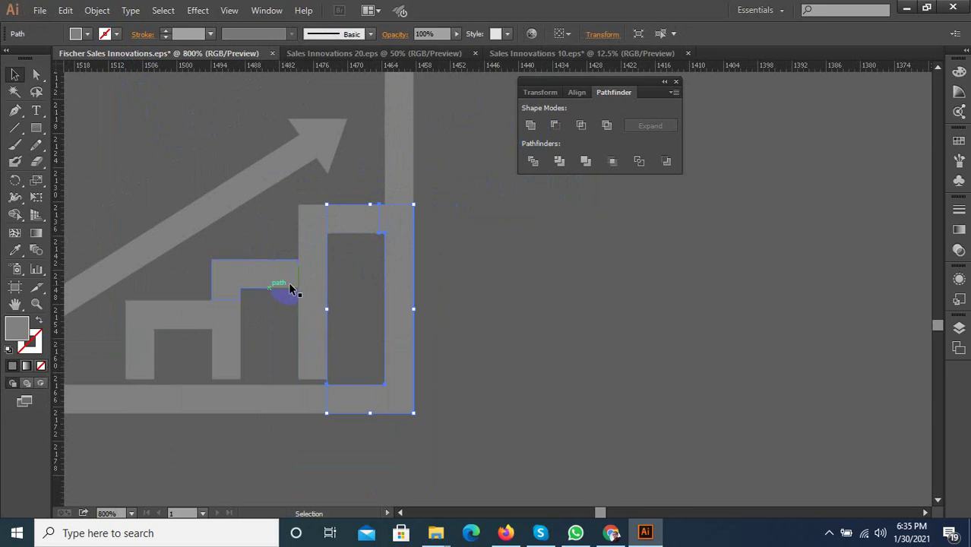
{"action": "left_click", "coordinate": [269, 277]}
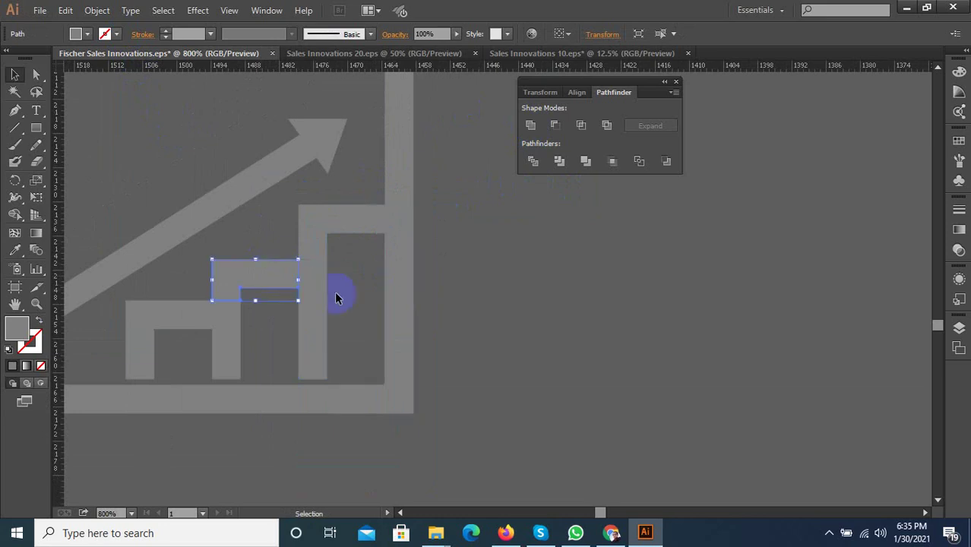
{"action": "scroll", "coordinate": [442, 294], "scroll_direction": "down", "scroll_amount": 6}
{"action": "scroll", "coordinate": [440, 273], "scroll_direction": "down", "scroll_amount": 1}
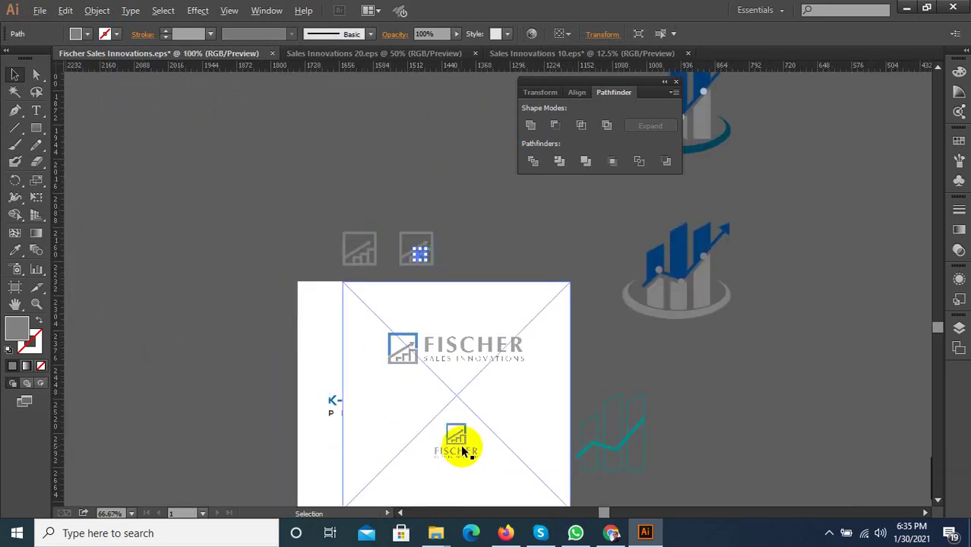
{"action": "scroll", "coordinate": [462, 448], "scroll_direction": "up", "scroll_amount": 2}
{"action": "scroll", "coordinate": [464, 445], "scroll_direction": "up", "scroll_amount": 3}
{"action": "scroll", "coordinate": [430, 456], "scroll_direction": "down", "scroll_amount": 2}
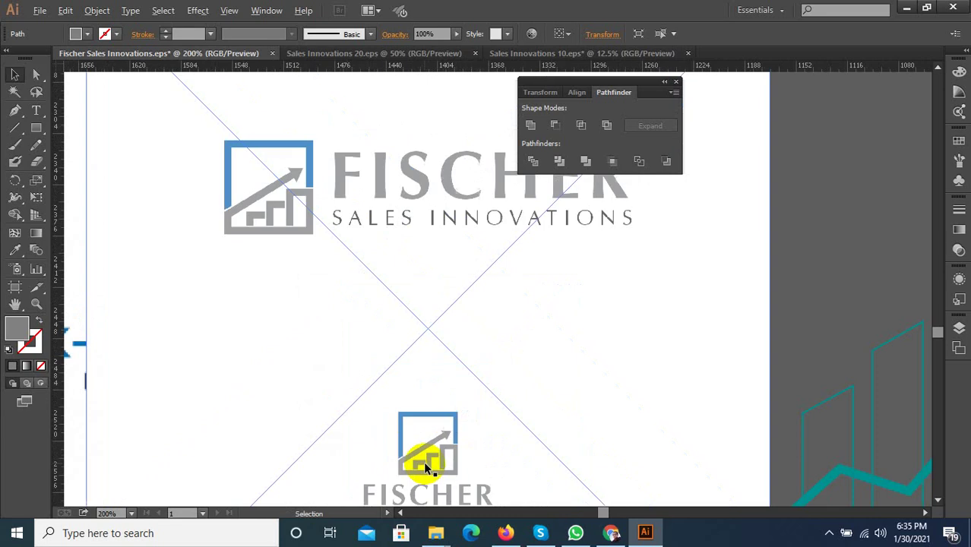
{"action": "scroll", "coordinate": [395, 444], "scroll_direction": "down", "scroll_amount": 1}
{"action": "scroll", "coordinate": [304, 221], "scroll_direction": "down", "scroll_amount": 3}
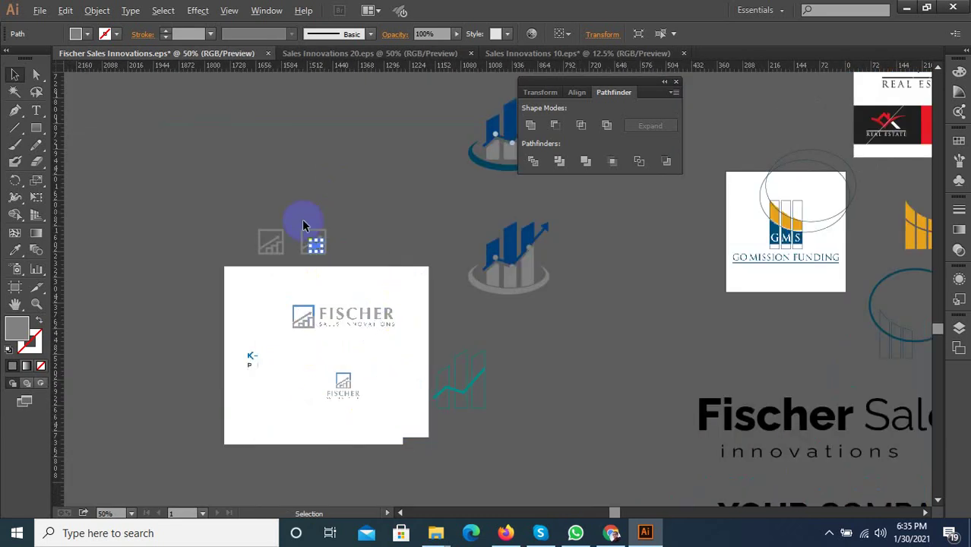
{"action": "left_click", "coordinate": [375, 182]}
Select the middle step, adjacent frame piece, stepped bars and left step together.
{"action": "scroll", "coordinate": [395, 205], "scroll_direction": "up", "scroll_amount": 6}
{"action": "scroll", "coordinate": [307, 285], "scroll_direction": "down", "scroll_amount": 2}
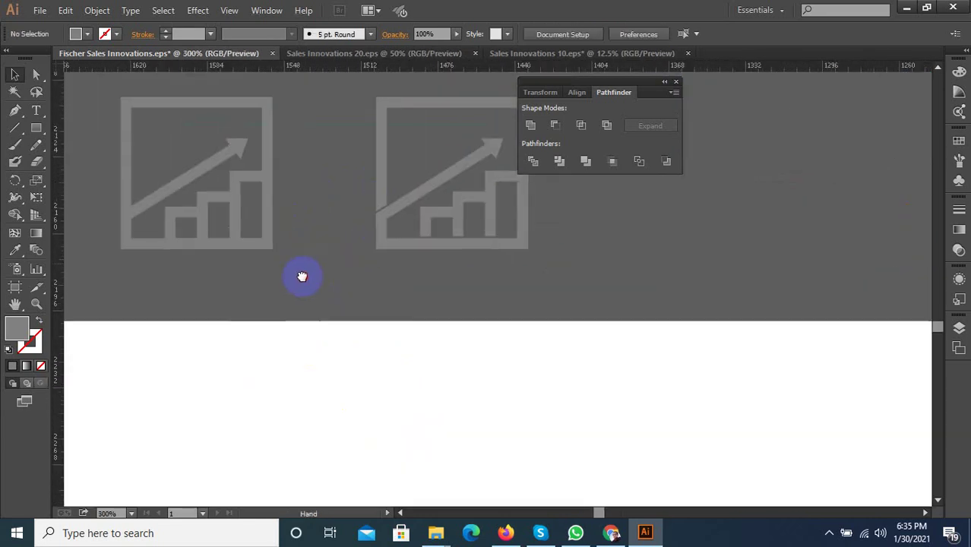
{"action": "scroll", "coordinate": [322, 222], "scroll_direction": "up", "scroll_amount": 2}
{"action": "left_click", "coordinate": [292, 228]}
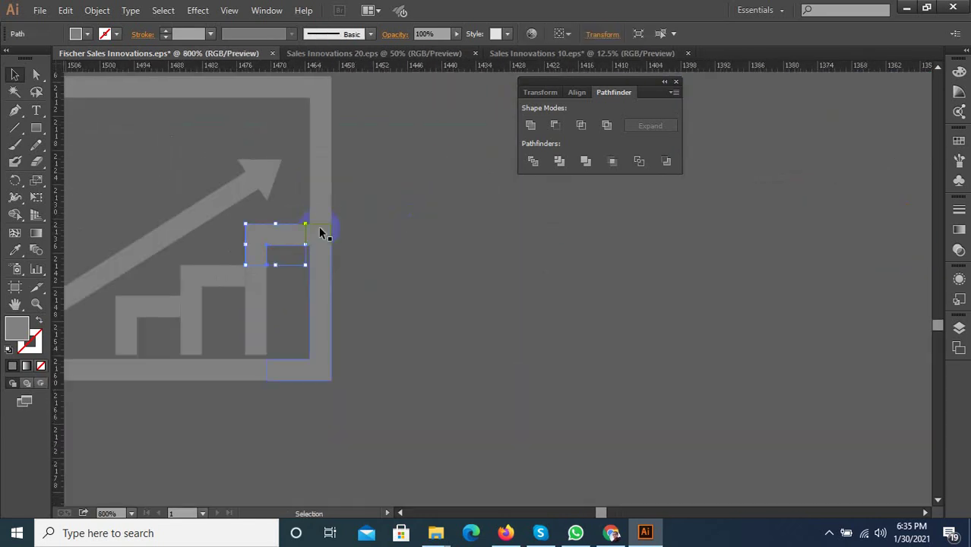
{"action": "scroll", "coordinate": [319, 228], "scroll_direction": "up", "scroll_amount": 2}
{"action": "left_click", "coordinate": [322, 235]}
{"action": "scroll", "coordinate": [444, 252], "scroll_direction": "down", "scroll_amount": 1}
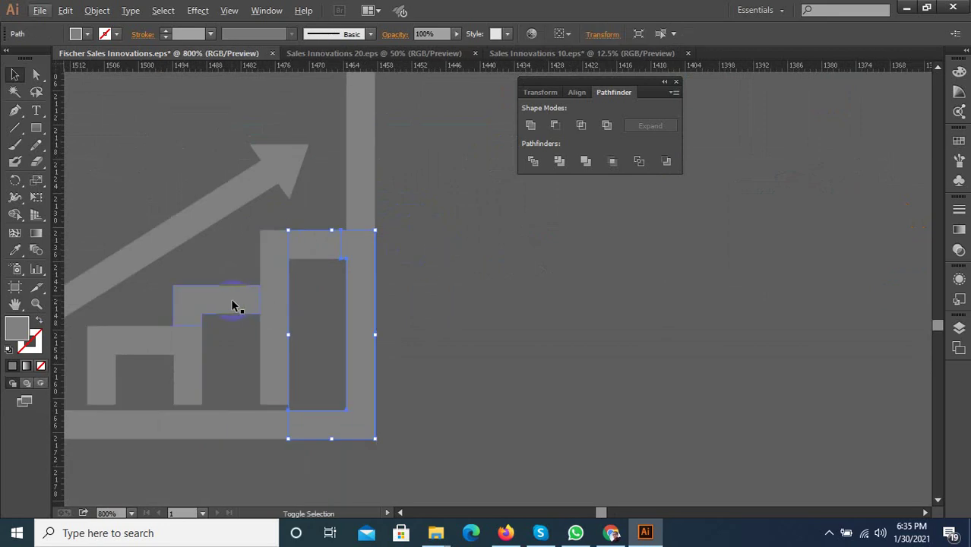
{"action": "left_click", "coordinate": [144, 336], "text": "shift"}
{"action": "left_click", "coordinate": [211, 337], "text": "shift"}
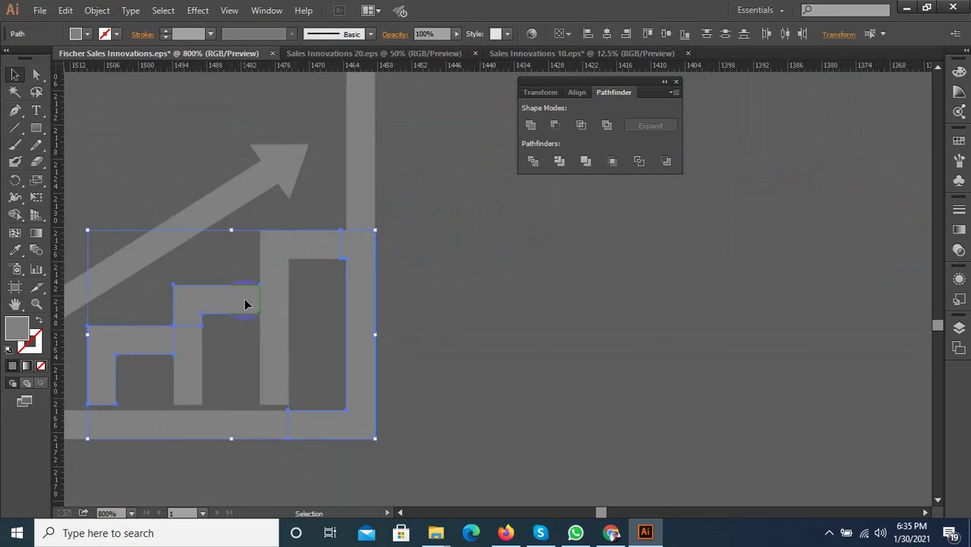
{"action": "left_click", "coordinate": [198, 10]}
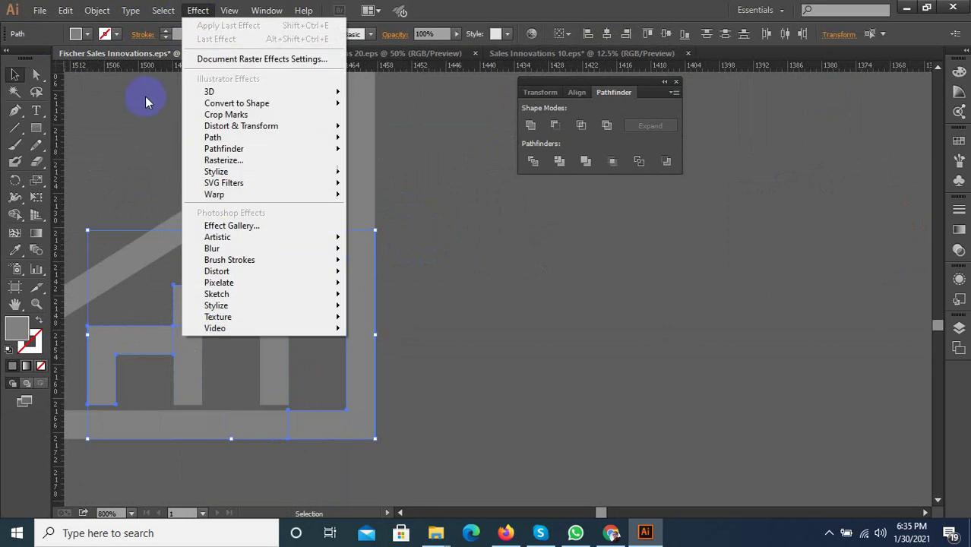
{"action": "mouse_move", "coordinate": [112, 297]}
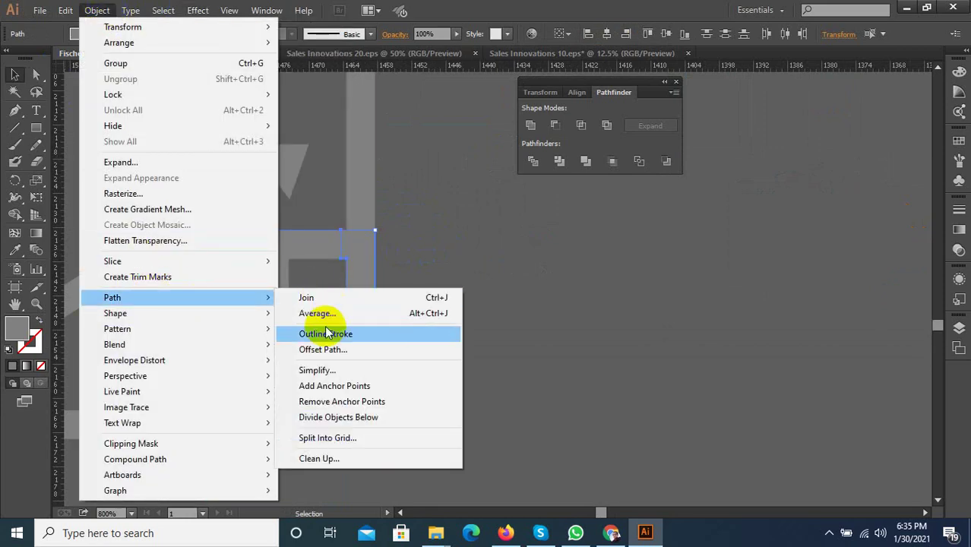
Offset the selected bar and frame shapes by 1 px.
{"action": "left_click", "coordinate": [322, 348]}
{"action": "left_click", "coordinate": [658, 282]}
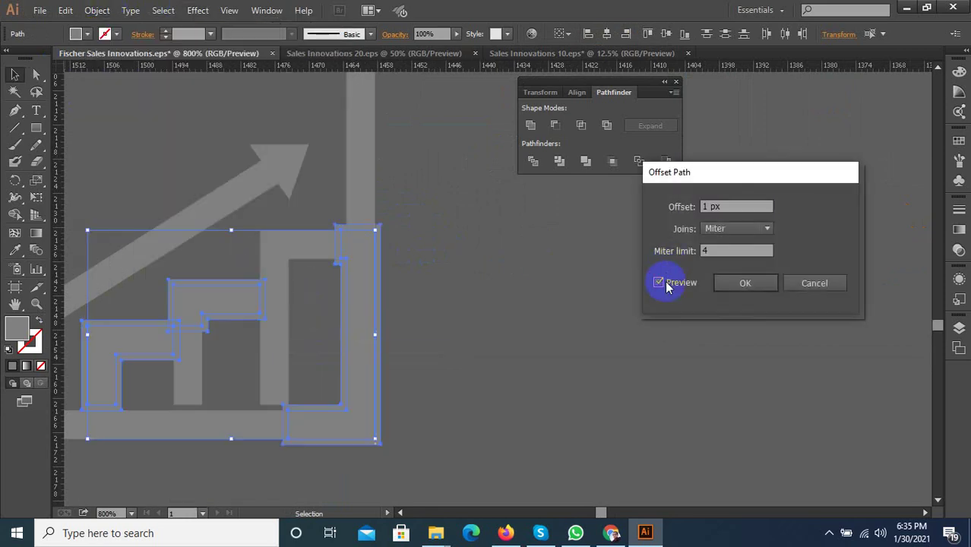
{"action": "left_click", "coordinate": [731, 288]}
Trim the overlapping shapes with Pathfinder and ungroup the trimmed pieces.
{"action": "scroll", "coordinate": [172, 350], "scroll_direction": "up", "scroll_amount": 2, "text": "alt"}
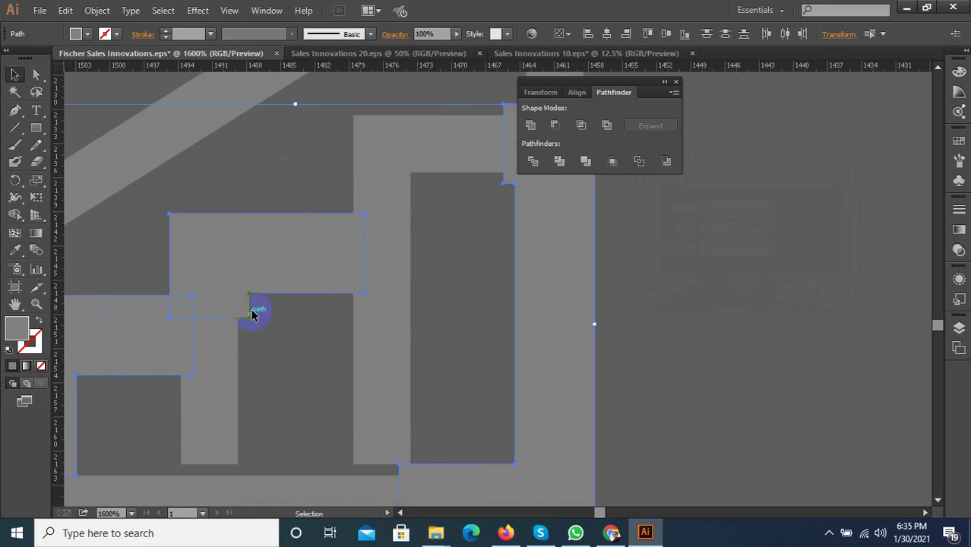
{"action": "scroll", "coordinate": [481, 244], "scroll_direction": "down", "scroll_amount": 2}
{"action": "left_click", "coordinate": [559, 160]}
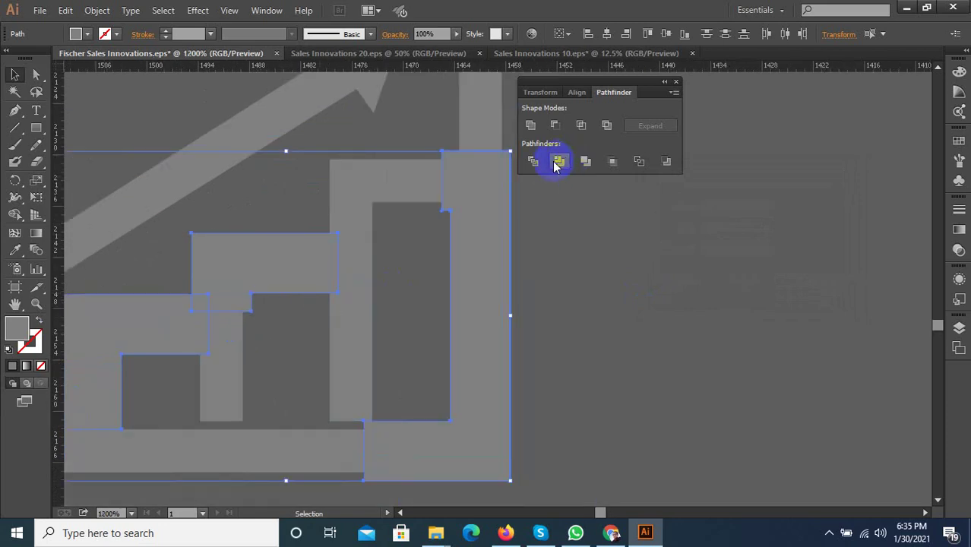
{"action": "scroll", "coordinate": [429, 220], "scroll_direction": "up", "scroll_amount": 2}
{"action": "right_click", "coordinate": [448, 176]}
{"action": "left_click", "coordinate": [481, 262]}
Delete the leftover L-shaped piece and the inner rectangle from the copied icon.
{"action": "left_click", "coordinate": [531, 347]}
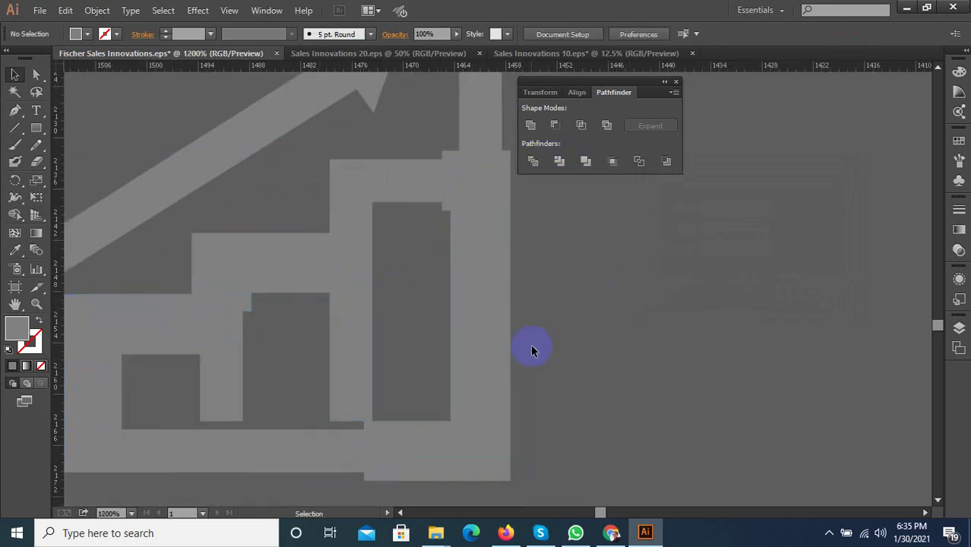
{"action": "scroll", "coordinate": [447, 369], "scroll_direction": "down", "scroll_amount": 1}
{"action": "left_click", "coordinate": [445, 384]}
{"action": "key", "text": "Delete"}
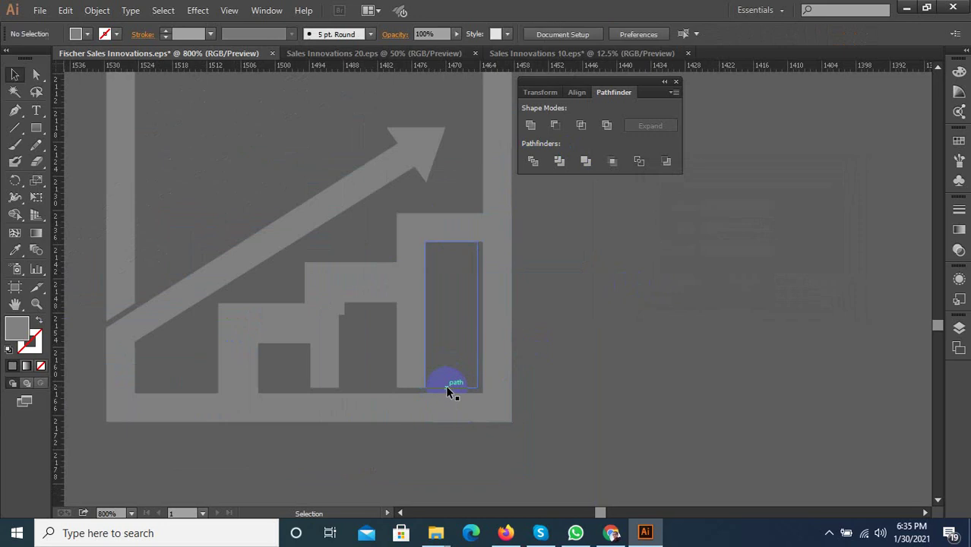
{"action": "left_click", "coordinate": [474, 314]}
{"action": "key", "text": "Delete"}
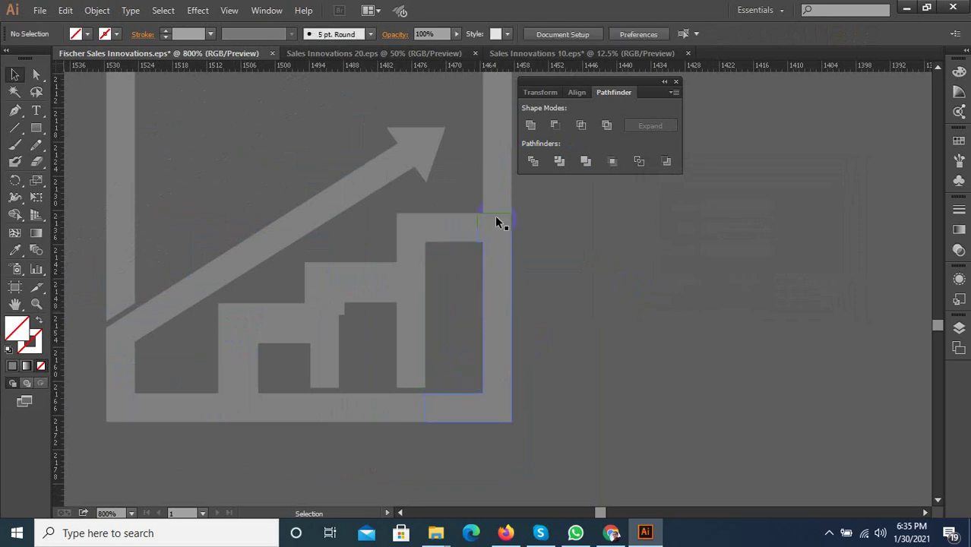
Divide the outer frame, inner rectangle and corner piece with Pathfinder, then ungroup the pieces.
{"action": "left_click", "coordinate": [496, 221]}
{"action": "left_click", "coordinate": [499, 213]}
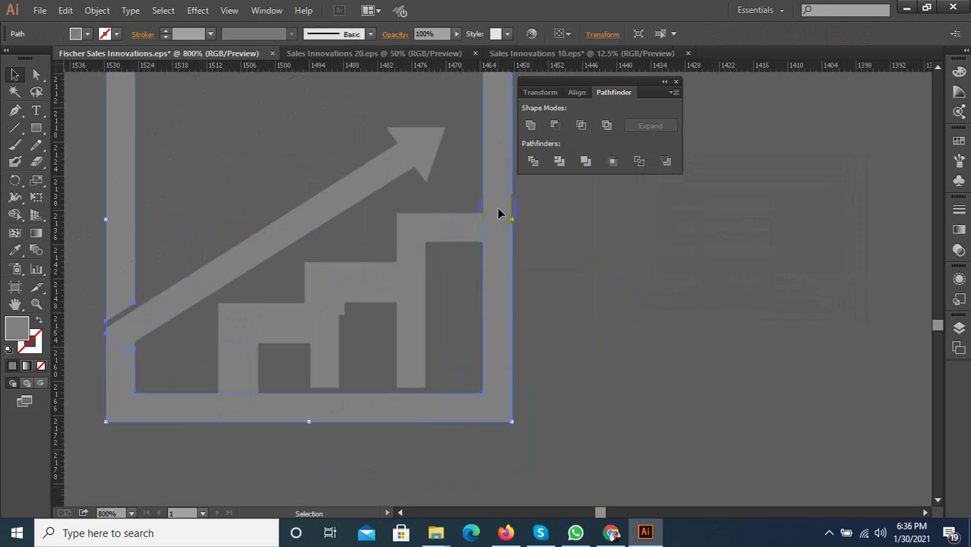
{"action": "left_click", "coordinate": [522, 206], "text": "shift"}
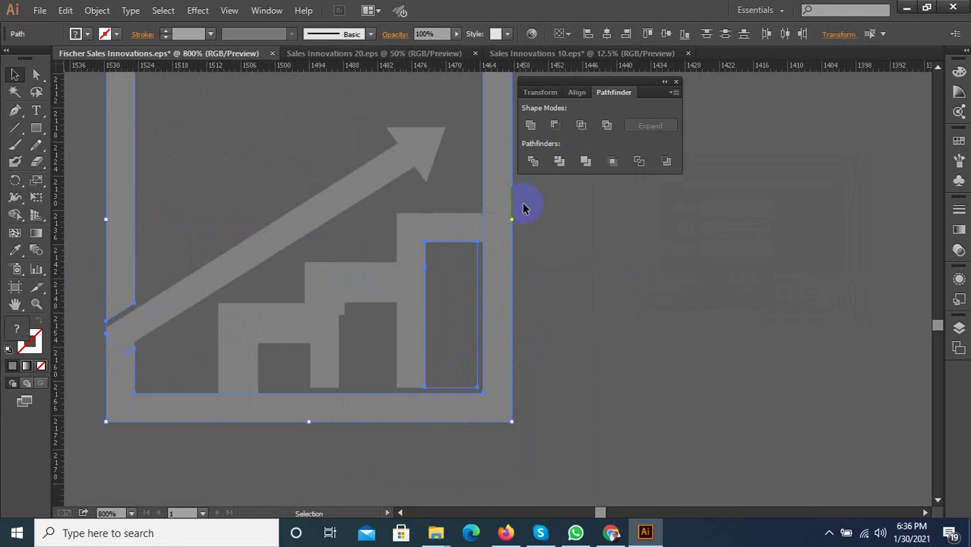
{"action": "left_click", "coordinate": [521, 212], "text": "shift"}
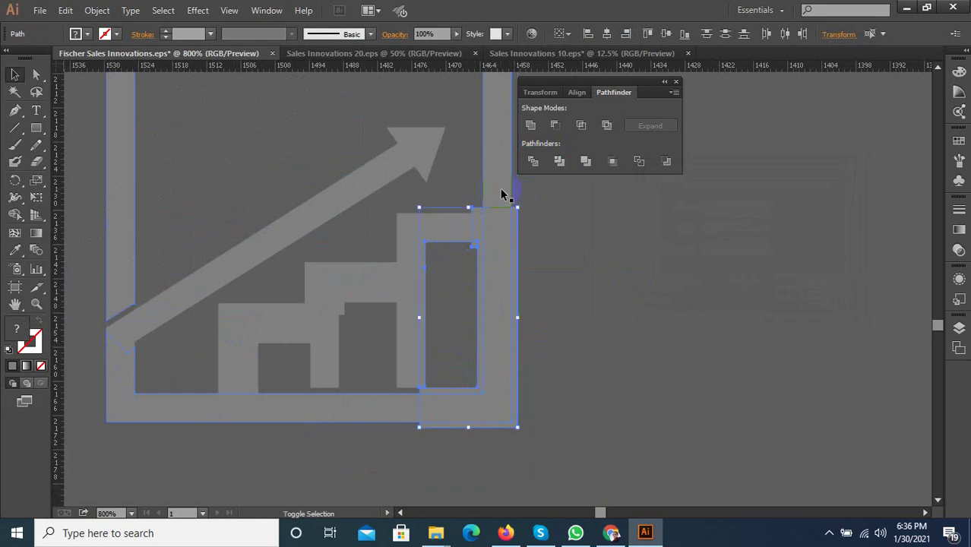
{"action": "left_click", "coordinate": [531, 161]}
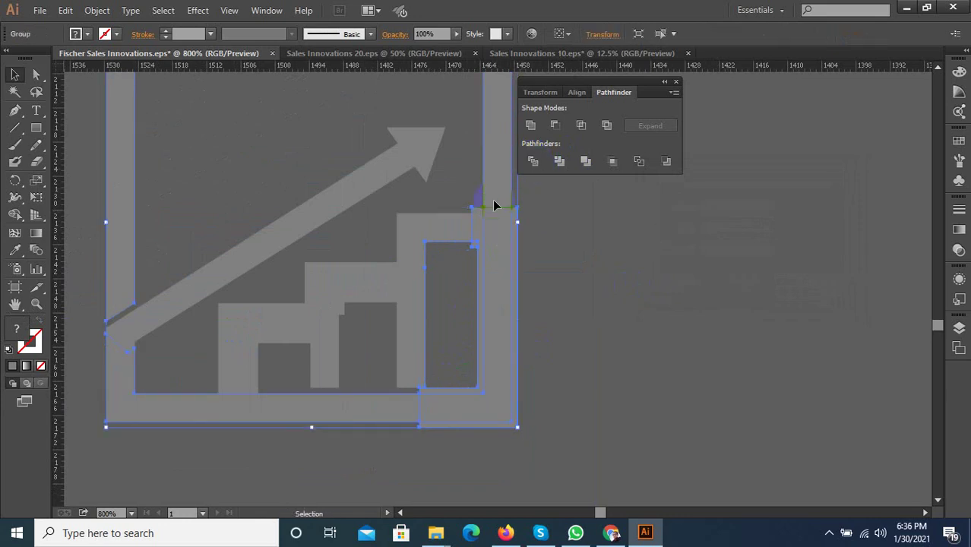
{"action": "right_click", "coordinate": [497, 213]}
{"action": "left_click", "coordinate": [541, 295]}
{"action": "left_click", "coordinate": [520, 257]}
Delete the thin strip around the dark rectangle at the tall bar's top.
{"action": "scroll", "coordinate": [518, 251], "scroll_direction": "up", "scroll_amount": 1}
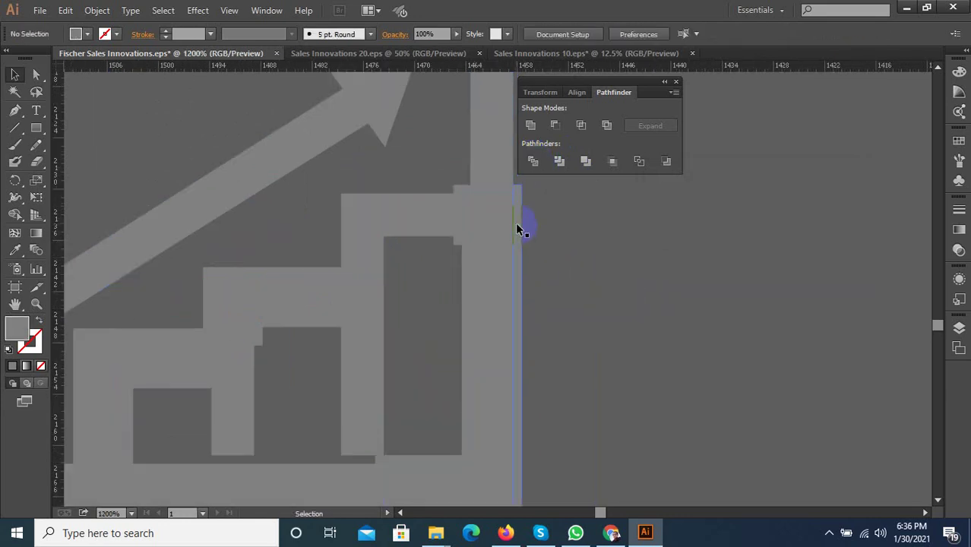
{"action": "left_click", "coordinate": [515, 223]}
{"action": "left_click", "coordinate": [505, 195]}
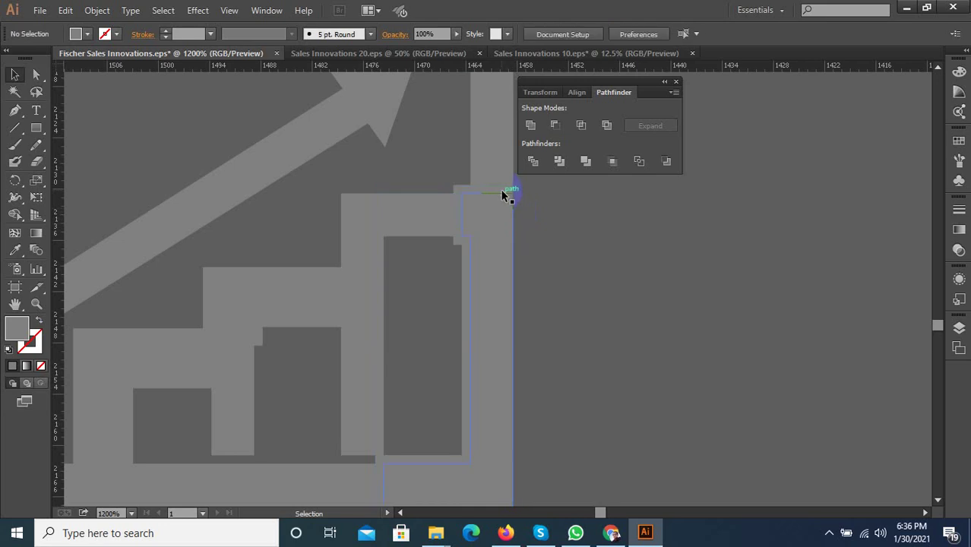
{"action": "left_click", "coordinate": [504, 191]}
{"action": "left_click", "coordinate": [502, 197]}
{"action": "left_click", "coordinate": [494, 193]}
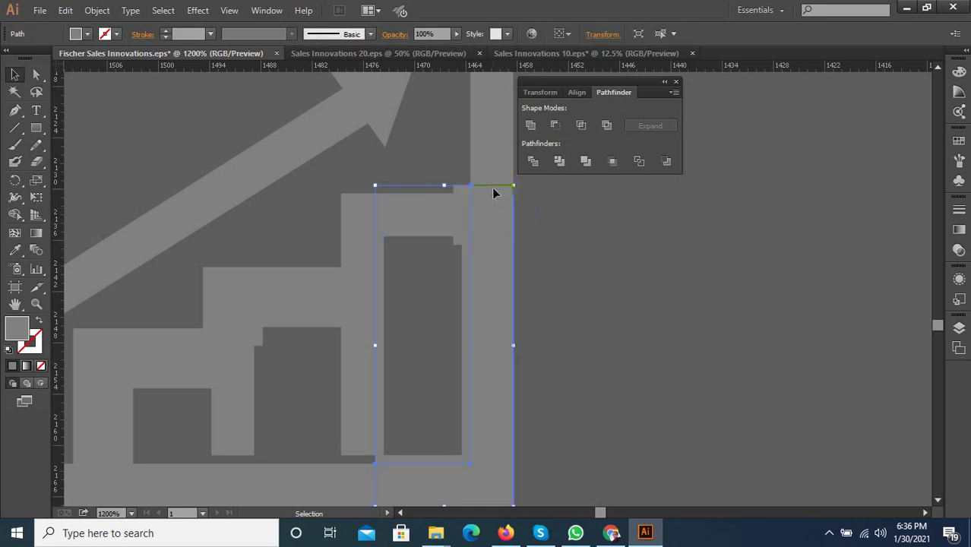
{"action": "left_click", "coordinate": [493, 192]}
{"action": "left_click", "coordinate": [497, 197]}
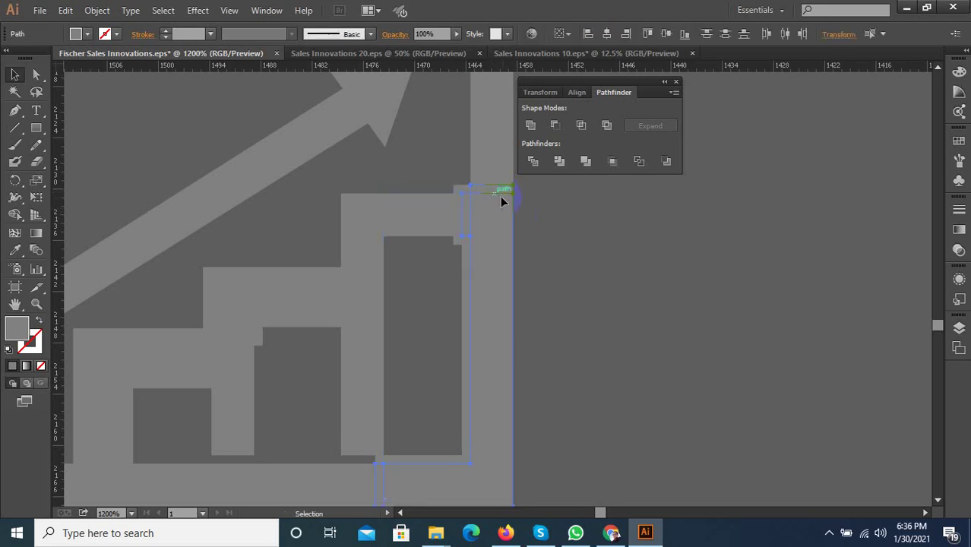
{"action": "left_click", "coordinate": [513, 194]}
{"action": "left_click", "coordinate": [499, 188]}
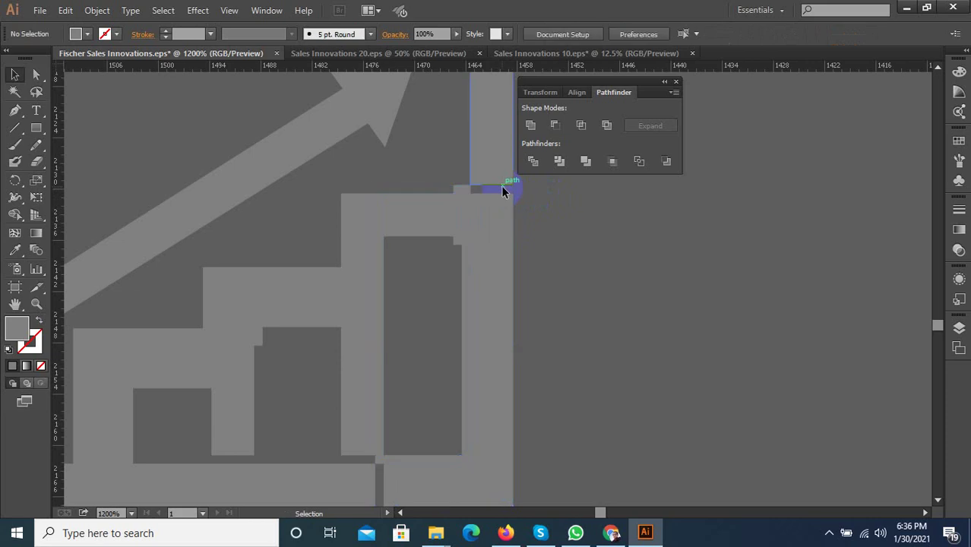
{"action": "left_click", "coordinate": [461, 187]}
{"action": "key", "text": "Delete"}
Keep the light L-piece above the dark rectangle but delete the light piece beside the bar.
{"action": "left_click", "coordinate": [456, 243]}
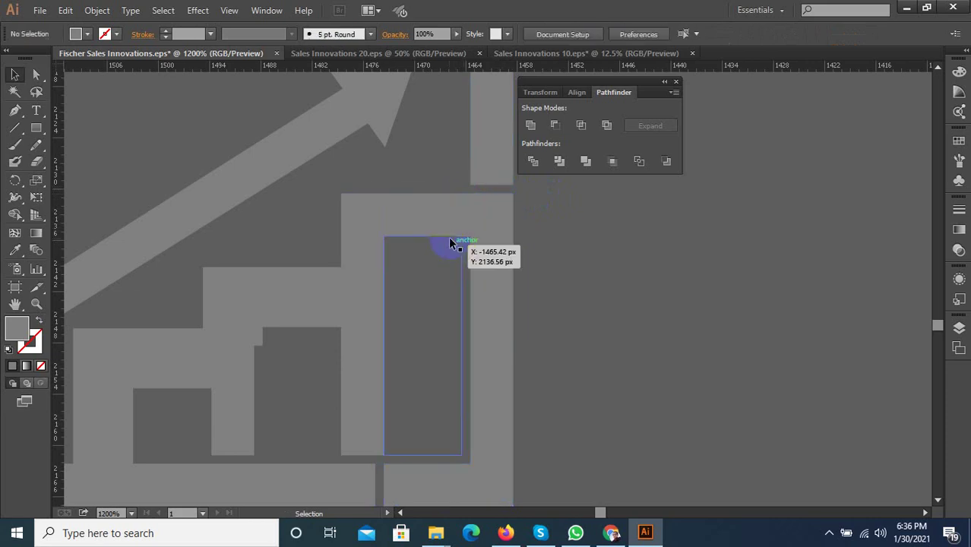
{"action": "left_click", "coordinate": [446, 230]}
{"action": "left_click", "coordinate": [445, 243]}
{"action": "key", "text": "Delete"}
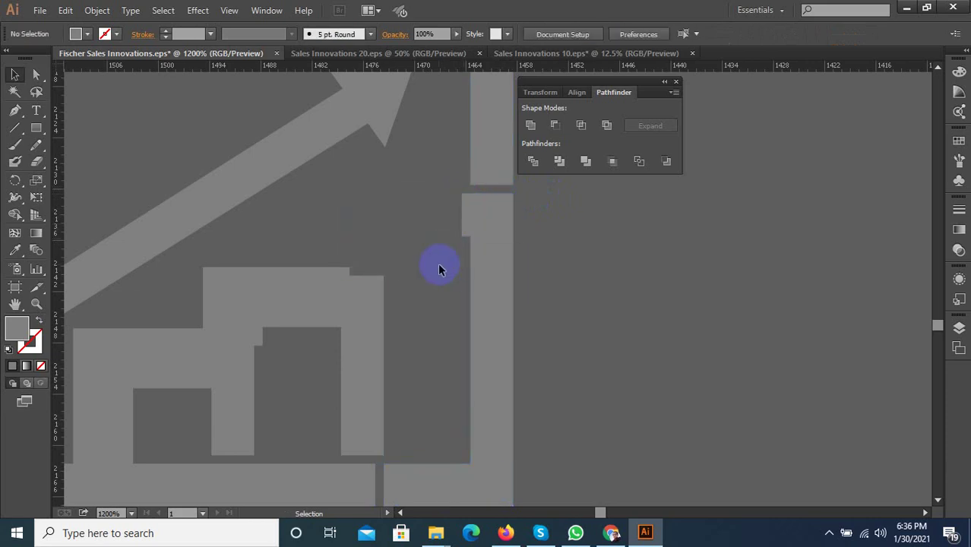
{"action": "key", "text": "ctrl+z"}
{"action": "left_click", "coordinate": [416, 286]}
{"action": "left_click", "coordinate": [329, 275]}
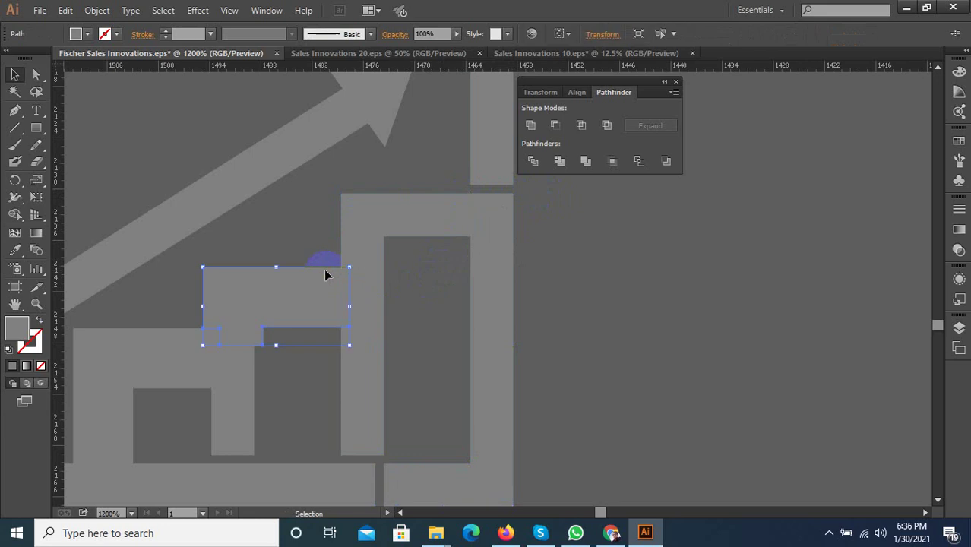
{"action": "key", "text": "Delete"}
Select the small vertical rectangle beside the bars at the bottom of the icon.
{"action": "left_click", "coordinate": [349, 294]}
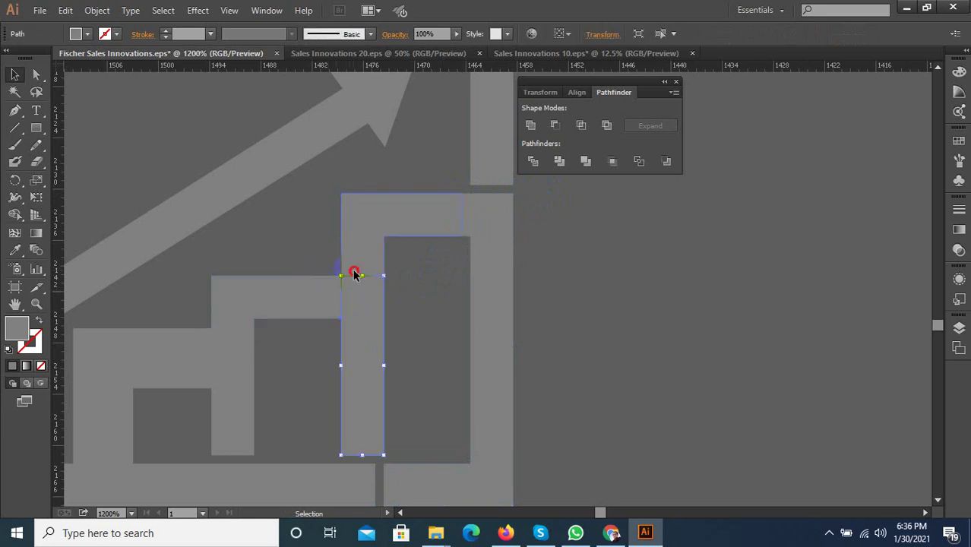
{"action": "left_click", "coordinate": [356, 272]}
{"action": "left_click", "coordinate": [348, 300]}
{"action": "scroll", "coordinate": [300, 346], "scroll_direction": "down", "scroll_amount": 2}
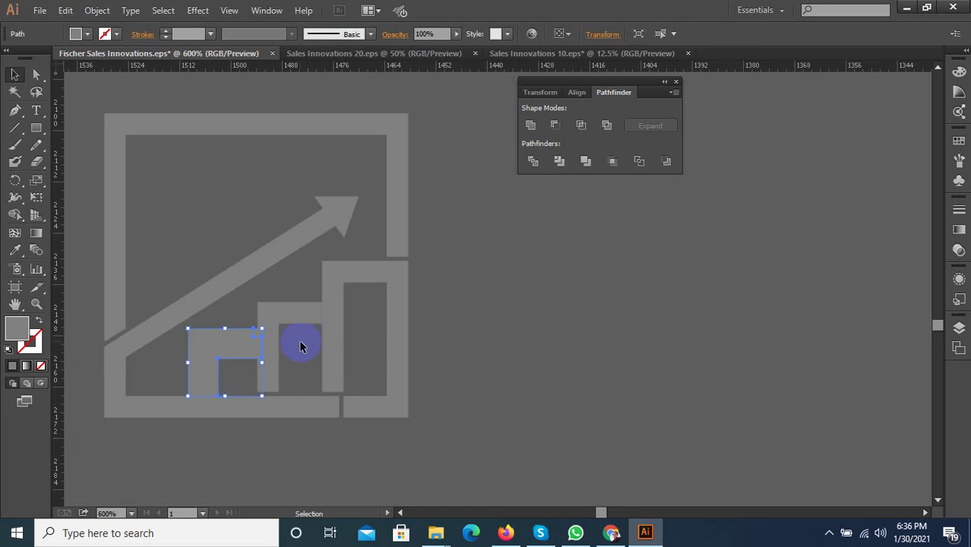
{"action": "left_click", "coordinate": [287, 354]}
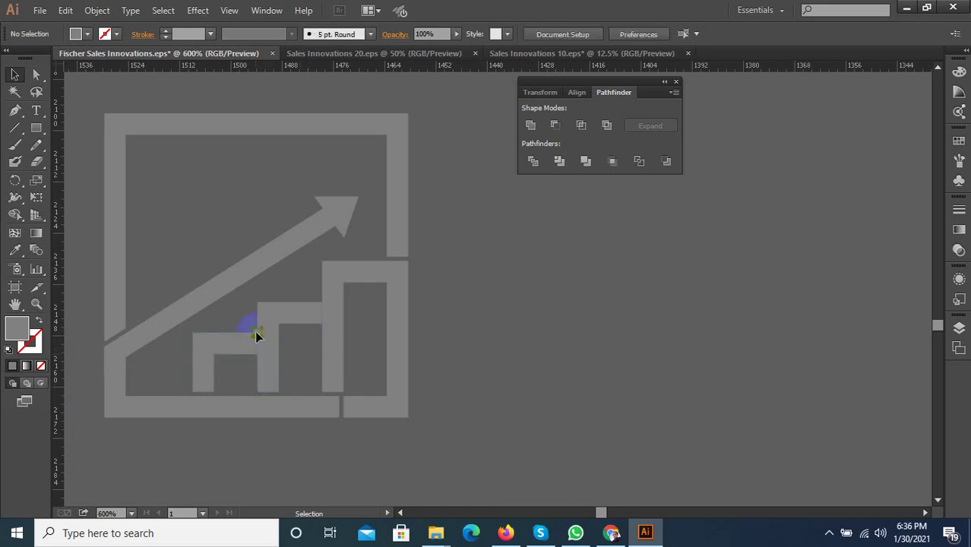
{"action": "left_click", "coordinate": [266, 355]}
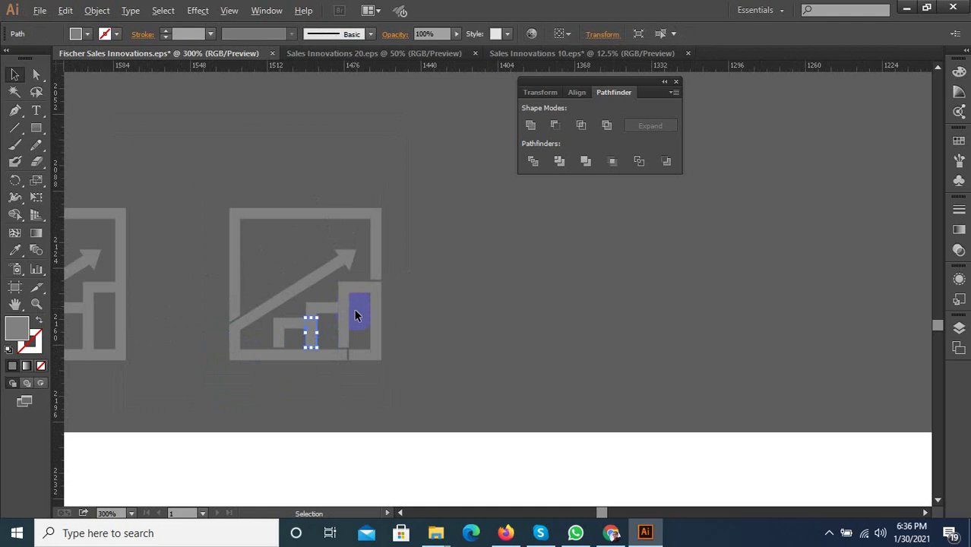
Offset both bar shapes by 1 px, then divide and ungroup the result.
{"action": "scroll", "coordinate": [328, 332], "scroll_direction": "up", "scroll_amount": 2}
{"action": "left_click", "coordinate": [231, 333], "text": "shift"}
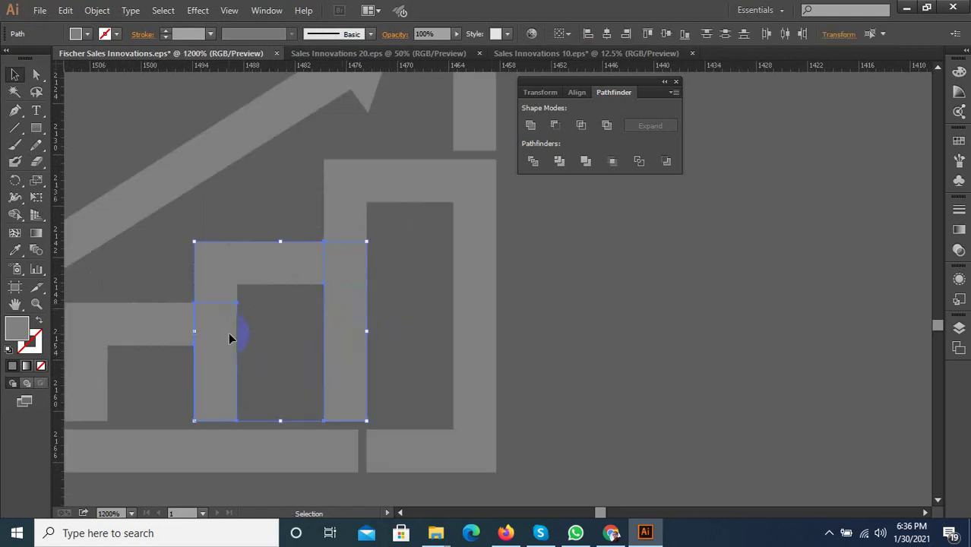
{"action": "left_click", "coordinate": [97, 10]}
{"action": "left_click", "coordinate": [311, 349]}
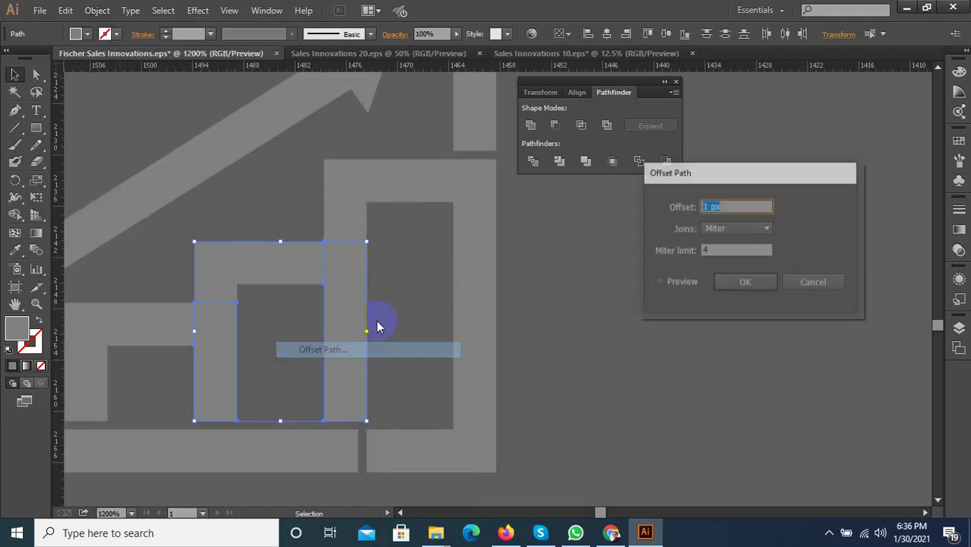
{"action": "left_click", "coordinate": [681, 282]}
{"action": "left_click", "coordinate": [739, 282]}
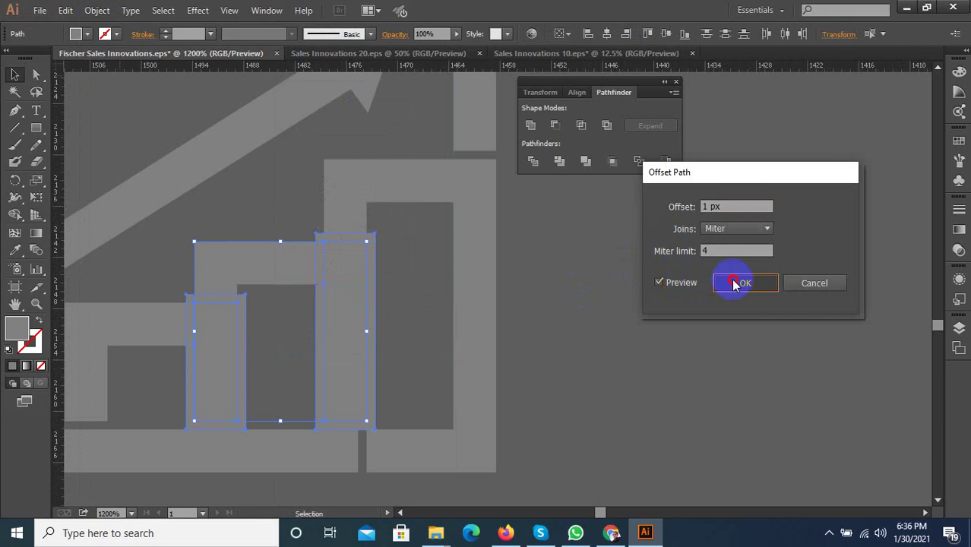
{"action": "left_click", "coordinate": [533, 161]}
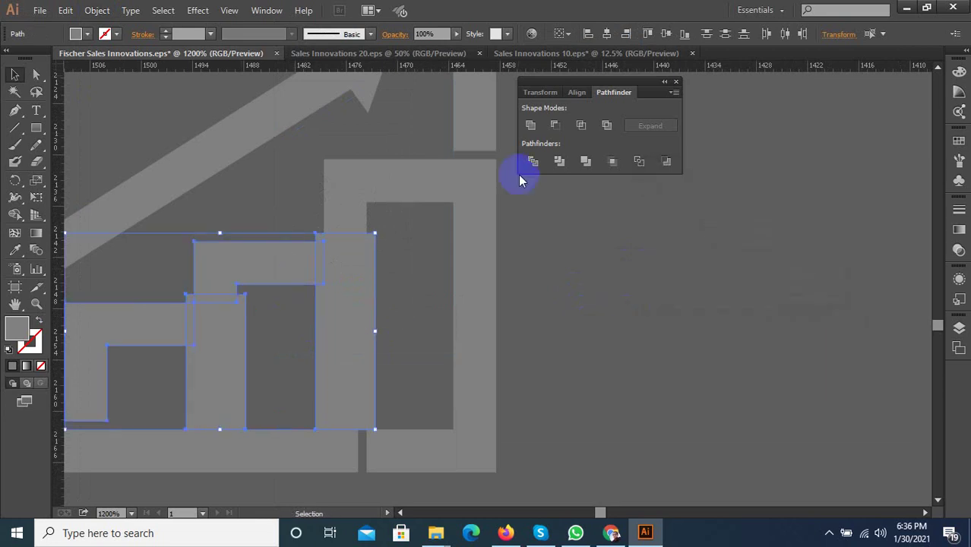
{"action": "right_click", "coordinate": [280, 264]}
{"action": "left_click", "coordinate": [319, 344]}
Delete the leftover fragments: tall pieces, the small piece by the first bar, and the thin sliver.
{"action": "left_click", "coordinate": [310, 353]}
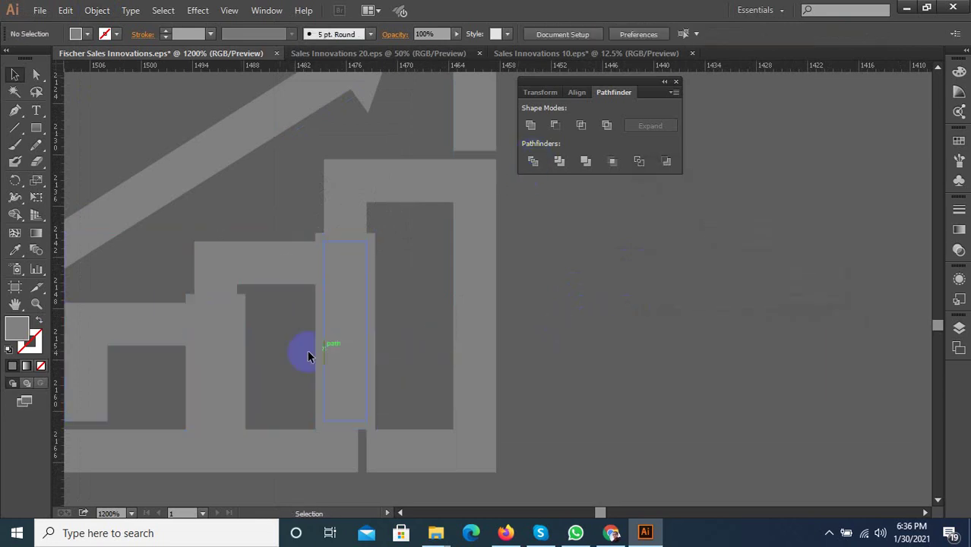
{"action": "left_click", "coordinate": [191, 380]}
{"action": "key", "text": "Delete"}
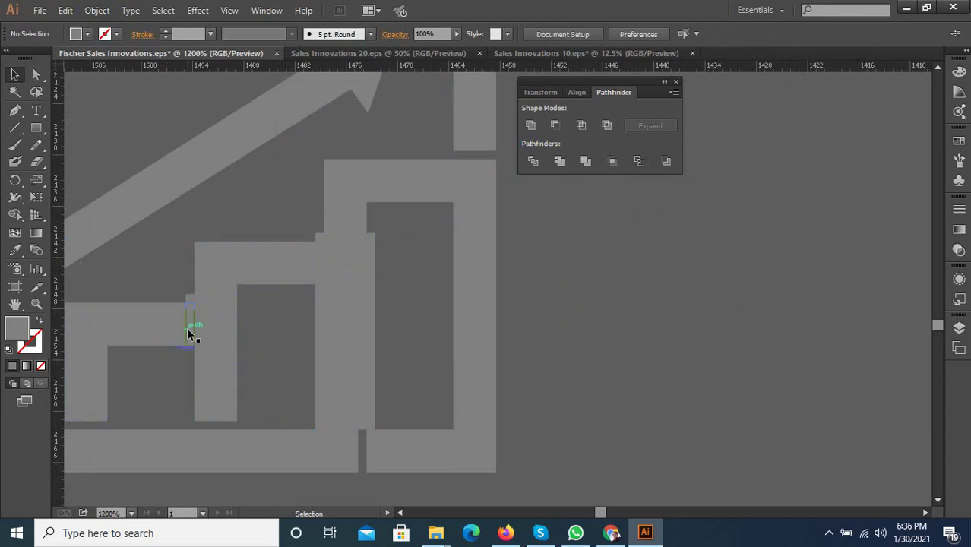
{"action": "left_click", "coordinate": [190, 317]}
{"action": "key", "text": "Delete"}
{"action": "left_click", "coordinate": [190, 294]}
{"action": "left_click", "coordinate": [316, 233]}
{"action": "key", "text": "Delete"}
{"action": "left_click", "coordinate": [318, 263]}
{"action": "left_click", "coordinate": [319, 266]}
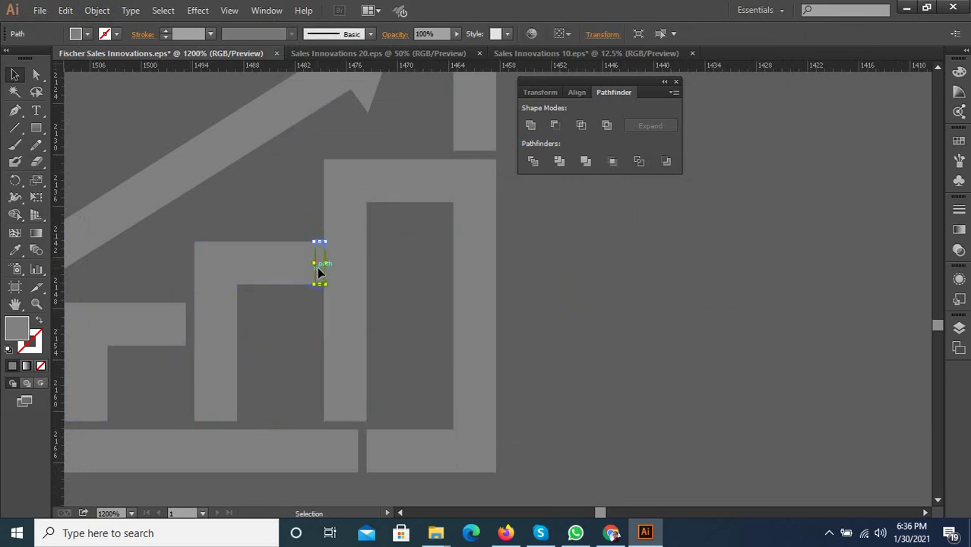
{"action": "key", "text": "Delete"}
Select the two L-shaped pieces along the icon's bottom edge.
{"action": "scroll", "coordinate": [417, 281], "scroll_direction": "down", "scroll_amount": 3}
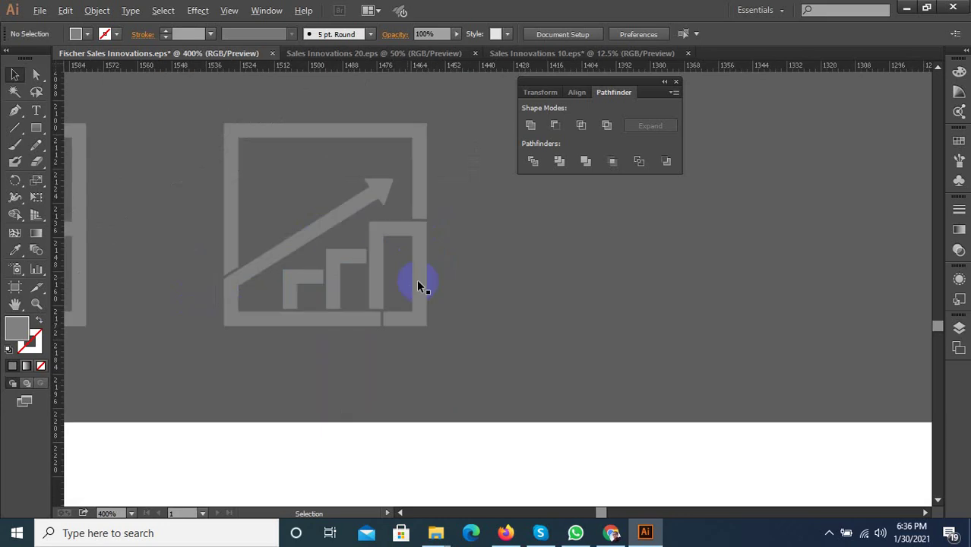
{"action": "scroll", "coordinate": [382, 330], "scroll_direction": "up", "scroll_amount": 2}
{"action": "left_click", "coordinate": [379, 328]}
{"action": "scroll", "coordinate": [391, 319], "scroll_direction": "up", "scroll_amount": 2}
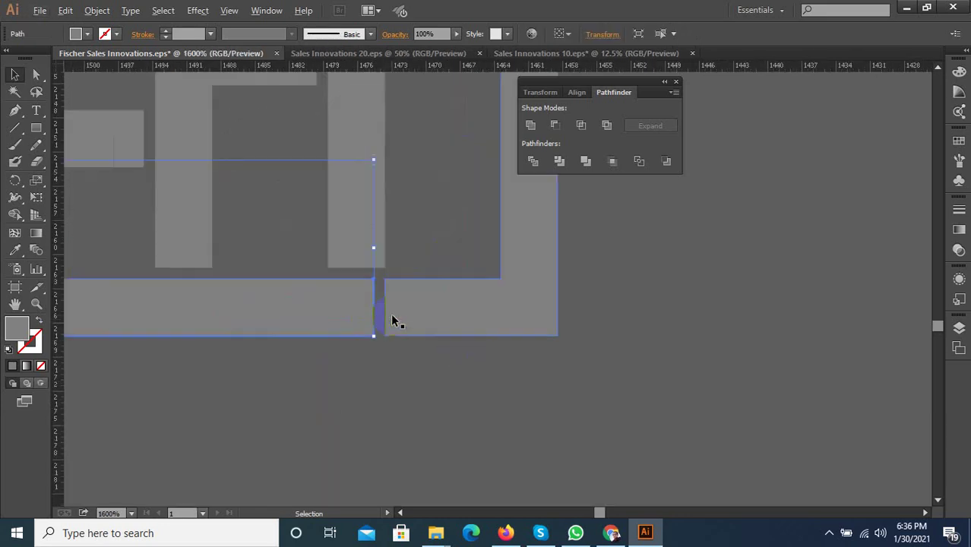
{"action": "left_click", "coordinate": [360, 367]}
{"action": "mouse_move", "coordinate": [375, 379]}
{"action": "left_mouse_down"}
{"action": "mouse_move", "coordinate": [392, 323]}
{"action": "mouse_move", "coordinate": [296, 366]}
{"action": "left_mouse_up"}
{"action": "scroll", "coordinate": [392, 323], "scroll_direction": "up", "scroll_amount": 1}
{"action": "left_click", "coordinate": [404, 392]}
{"action": "left_click", "coordinate": [162, 238]}
Draw a small rectangle over the bottom-edge gap and unite it with the bottom pieces.
{"action": "left_click", "coordinate": [36, 127]}
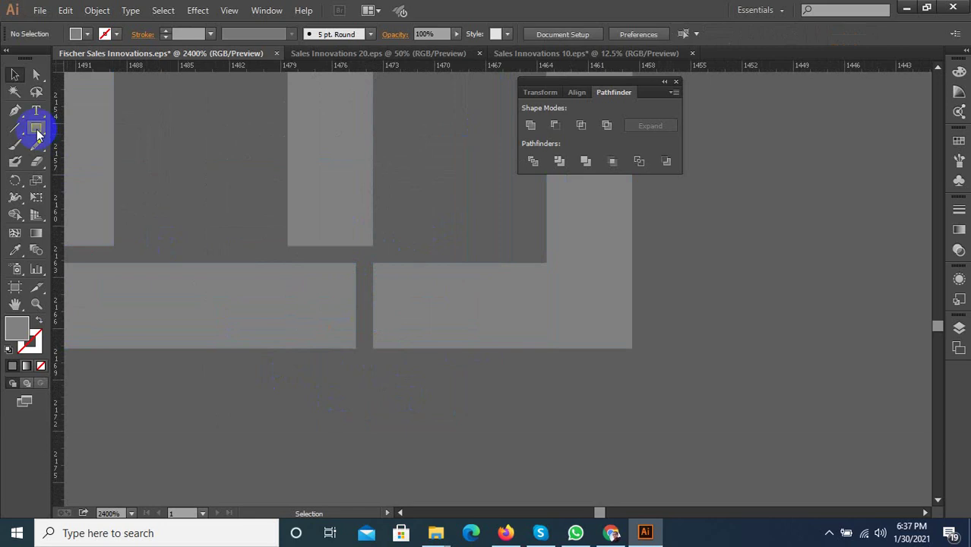
{"action": "mouse_move", "coordinate": [354, 263]}
{"action": "left_mouse_down"}
{"action": "mouse_move", "coordinate": [379, 350]}
{"action": "mouse_move", "coordinate": [290, 278]}
{"action": "left_mouse_up"}
{"action": "left_click", "coordinate": [15, 74]}
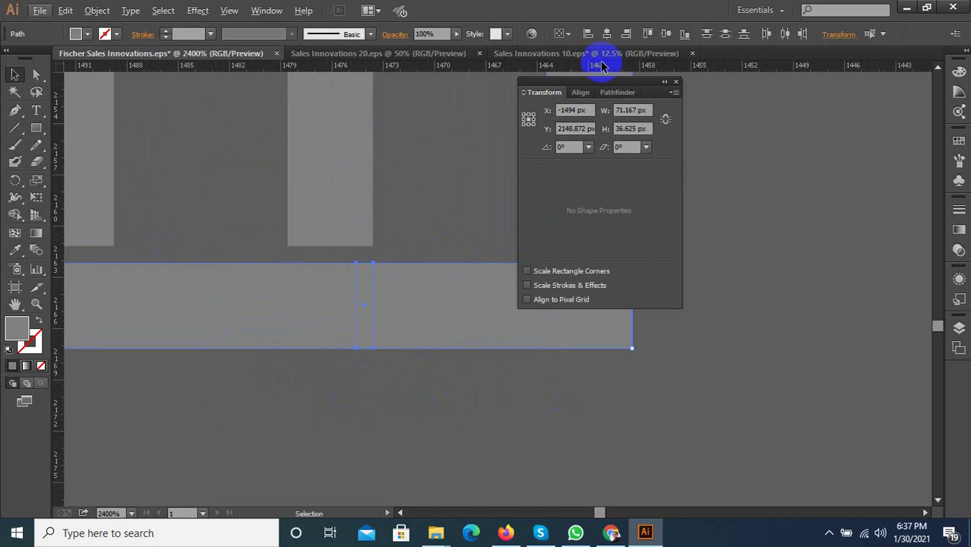
{"action": "left_click", "coordinate": [624, 95]}
{"action": "left_click", "coordinate": [542, 125]}
{"action": "key", "text": "ctrl+minus"}
{"action": "key", "text": "ctrl+minus"}
{"action": "key", "text": "ctrl+minus"}
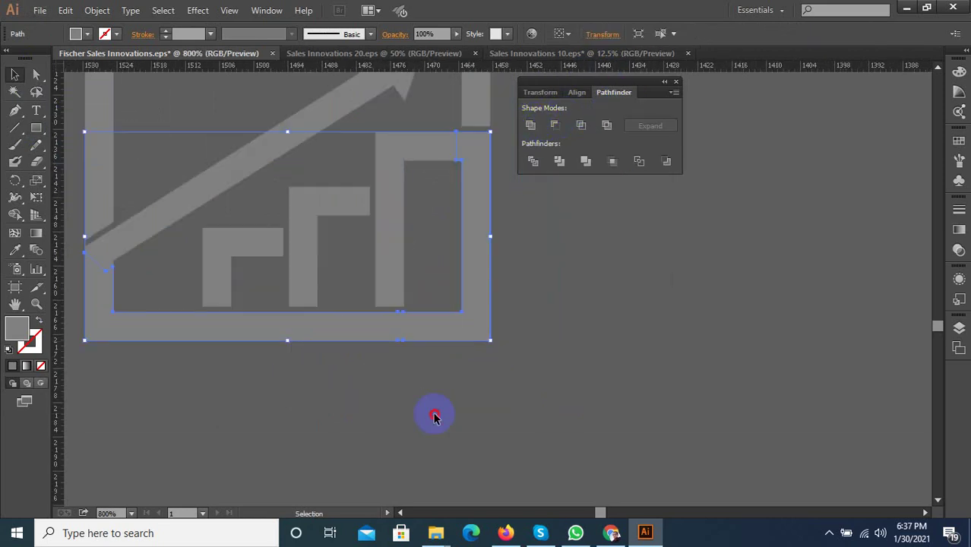
{"action": "left_click", "coordinate": [451, 401]}
{"action": "scroll", "coordinate": [489, 340], "scroll_direction": "down", "scroll_amount": 2}
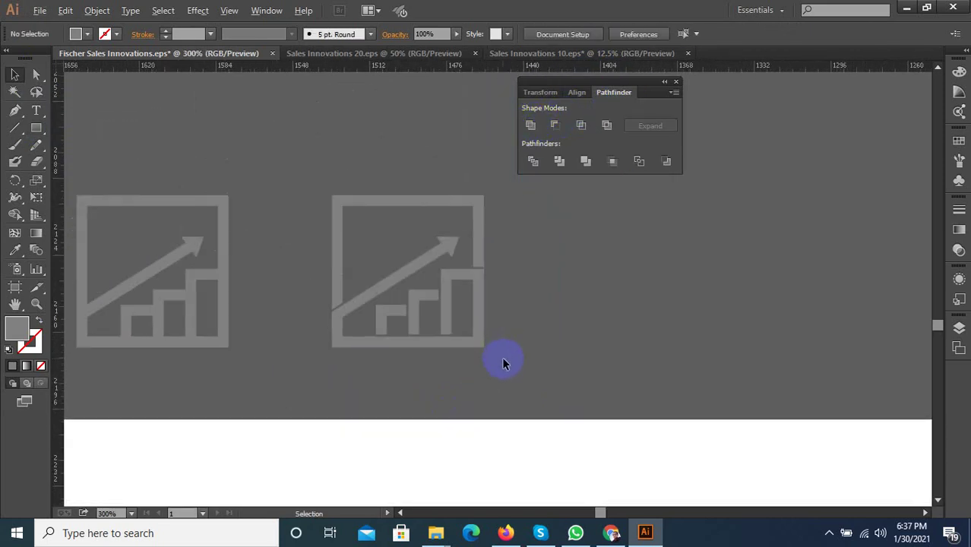
Fill the second chart icon with the Fischer logo's blue using the Eyedropper.
{"action": "left_click", "coordinate": [355, 244]}
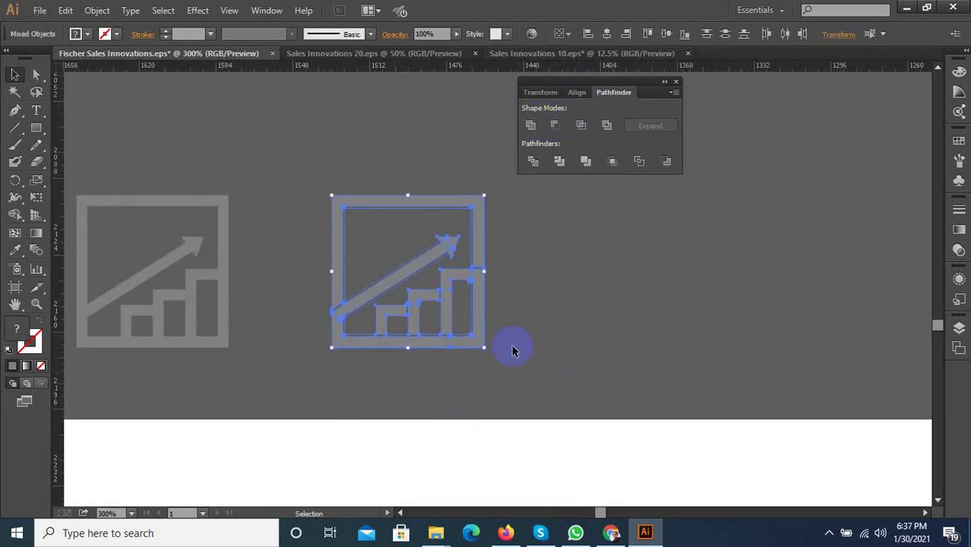
{"action": "left_click", "coordinate": [583, 369]}
{"action": "left_click", "coordinate": [368, 200]}
{"action": "scroll", "coordinate": [370, 199], "scroll_direction": "down", "scroll_amount": 2}
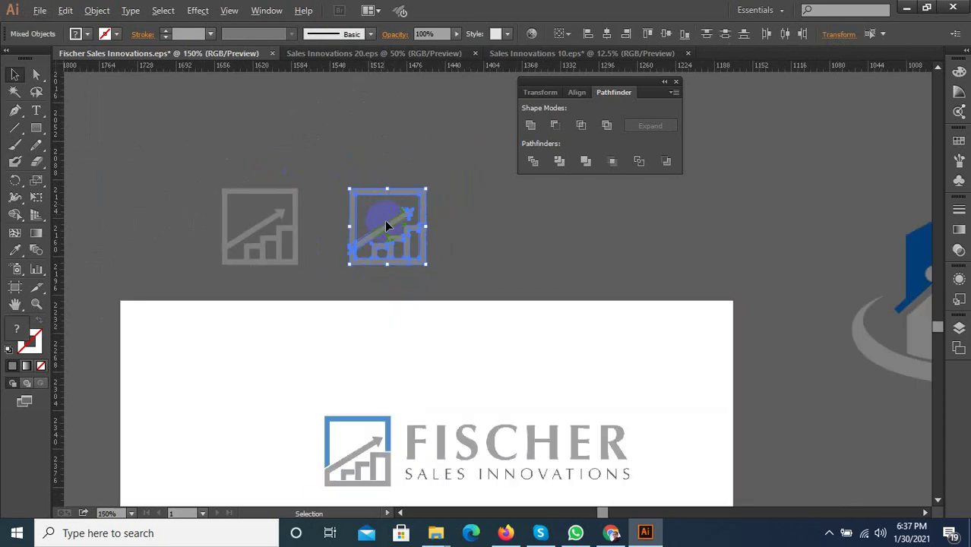
{"action": "left_click", "coordinate": [327, 420]}
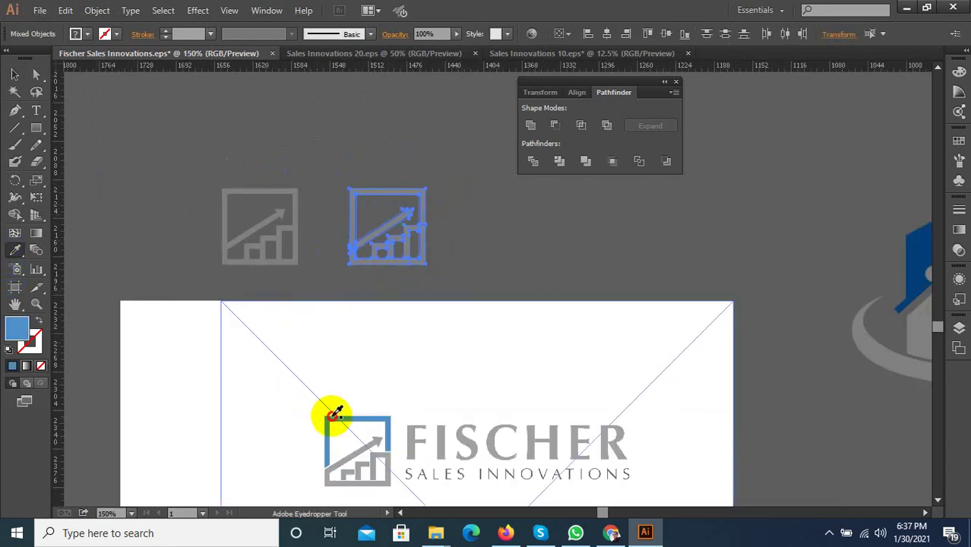
Drag a copy of the blue icon to its right.
{"action": "left_click", "coordinate": [14, 74]}
{"action": "left_click", "coordinate": [387, 210]}
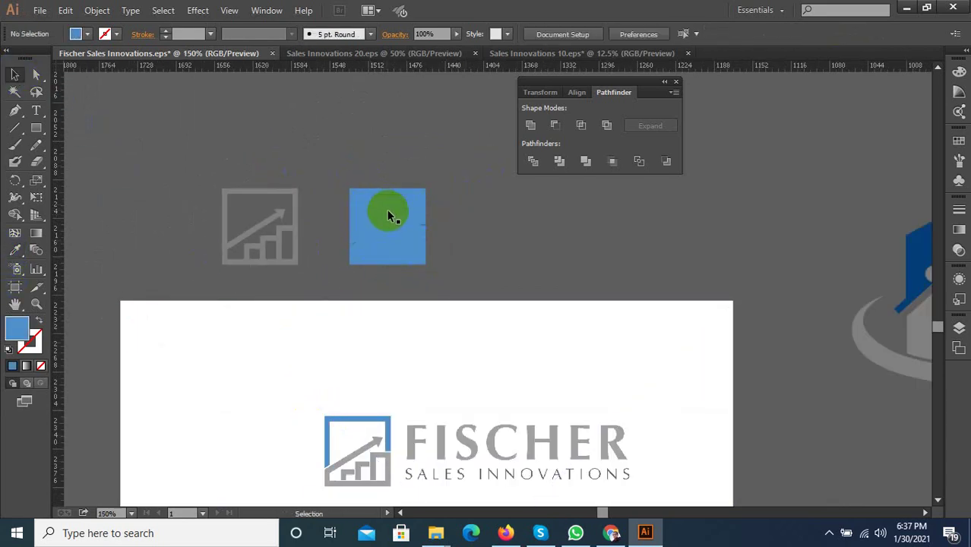
{"action": "left_click", "coordinate": [382, 233]}
{"action": "left_click_drag", "start_coordinate": [380, 229], "coordinate": [493, 231]}
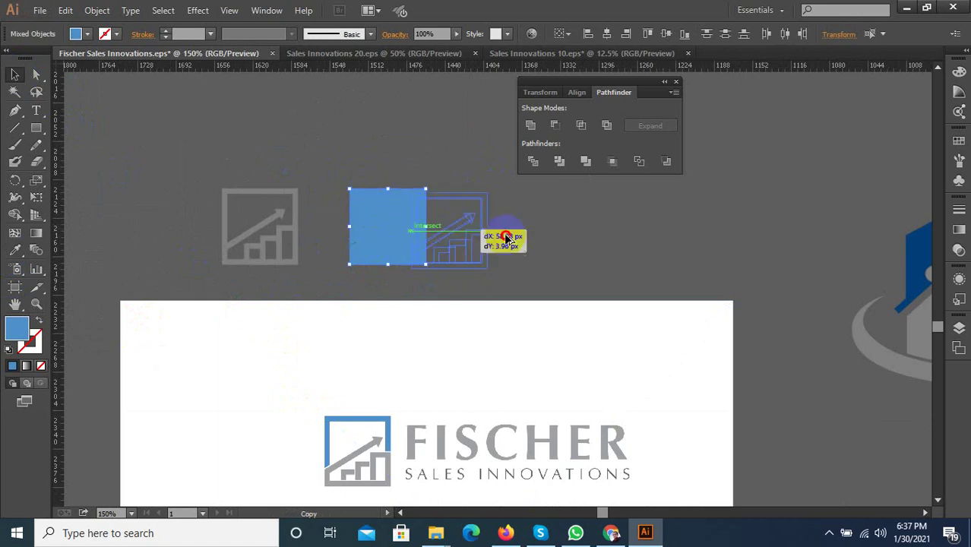
{"action": "left_click", "coordinate": [390, 210]}
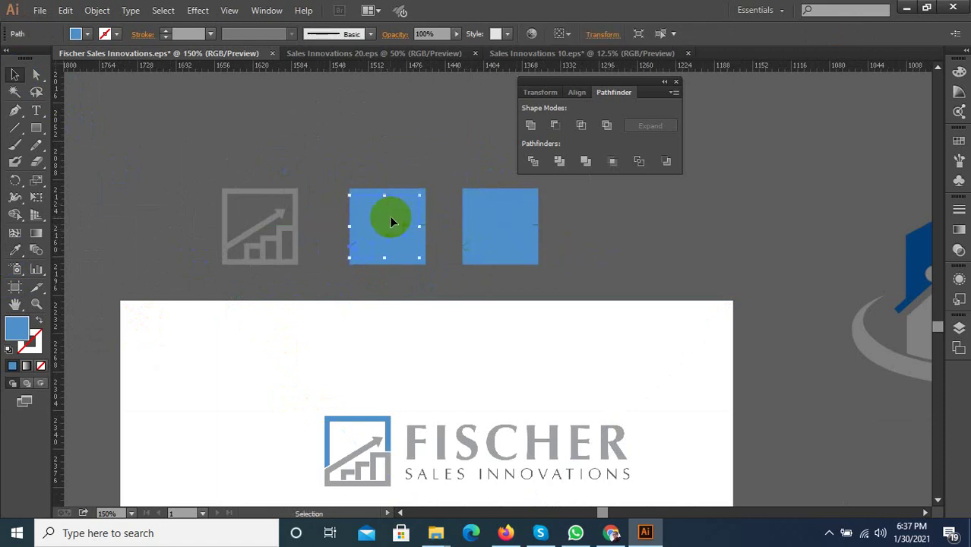
{"action": "left_click", "coordinate": [395, 219], "text": "shift"}
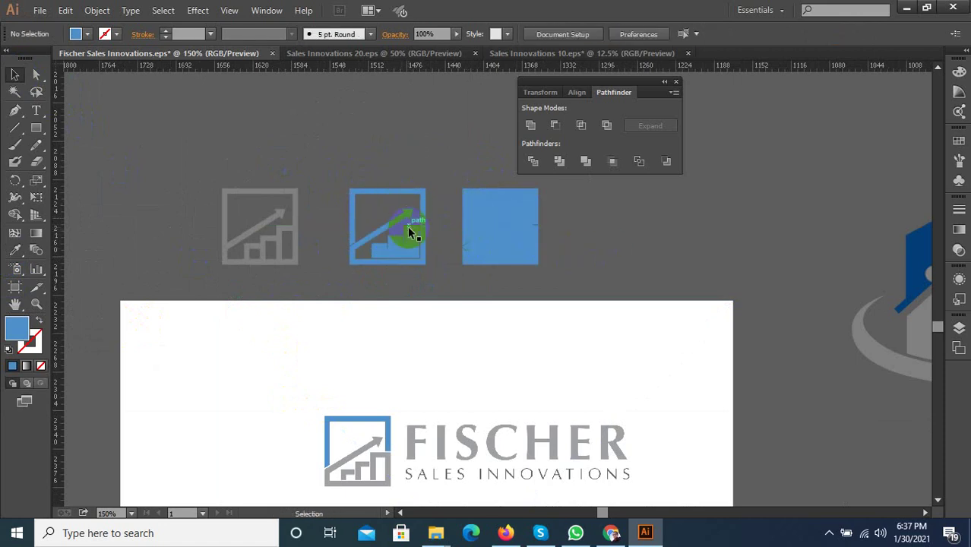
{"action": "left_click", "coordinate": [411, 253]}
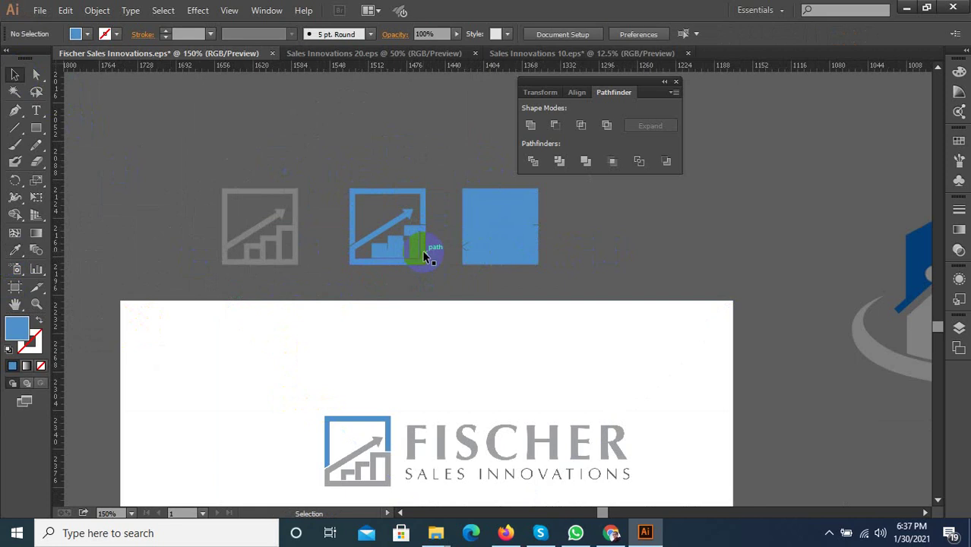
Delete the blue fill pieces inside the tallest bar and under the middle bar.
{"action": "scroll", "coordinate": [403, 262], "scroll_direction": "up", "scroll_amount": 3, "text": "alt"}
{"action": "scroll", "coordinate": [482, 244], "scroll_direction": "up", "scroll_amount": 2, "text": "alt"}
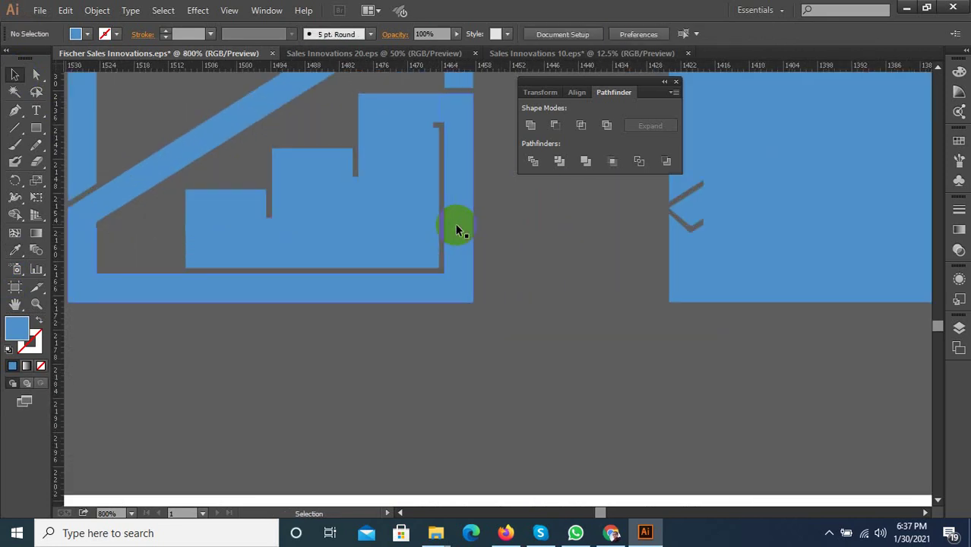
{"action": "key", "text": "Delete"}
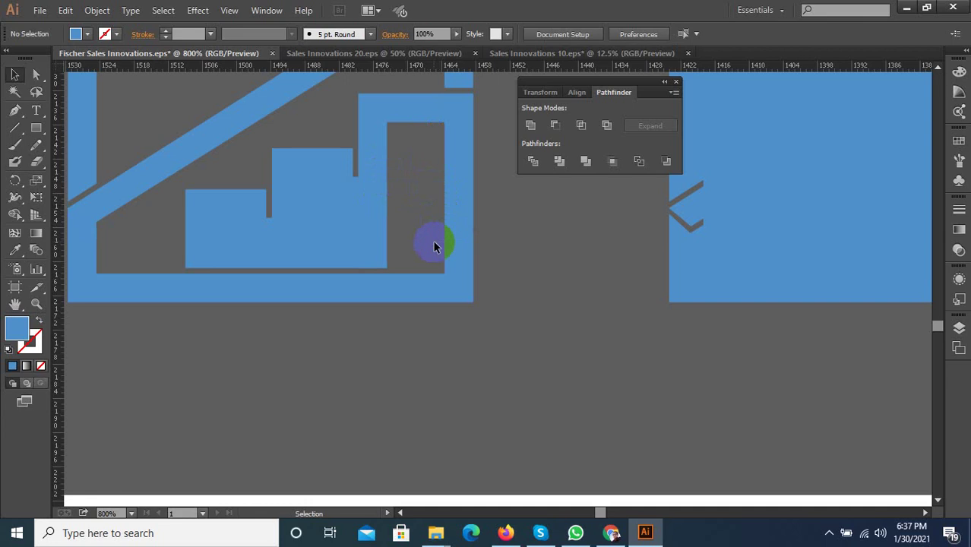
{"action": "left_click", "coordinate": [329, 228]}
{"action": "key", "text": "Delete"}
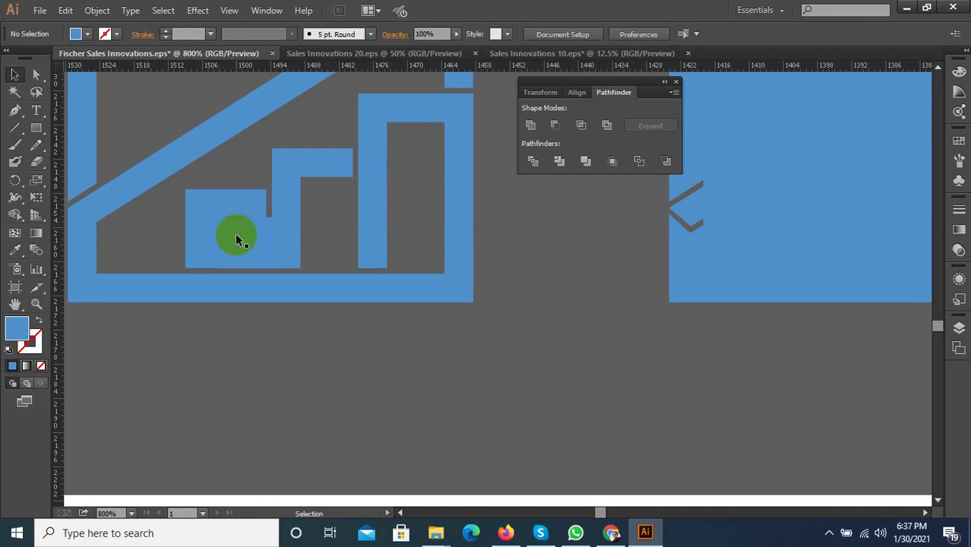
{"action": "left_click", "coordinate": [228, 238]}
{"action": "key", "text": "Delete"}
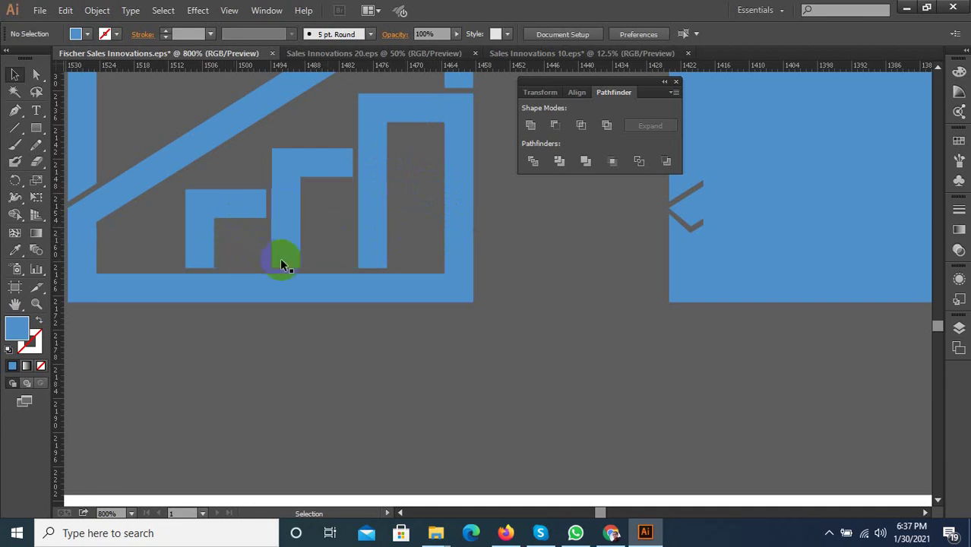
Select the chart icon with its arrow and apply the neighbouring icon's grey via Eyedropper.
{"action": "scroll", "coordinate": [279, 257], "scroll_direction": "down", "scroll_amount": 3}
{"action": "scroll", "coordinate": [351, 333], "scroll_direction": "down", "scroll_amount": 2}
{"action": "scroll", "coordinate": [362, 326], "scroll_direction": "up", "scroll_amount": 2}
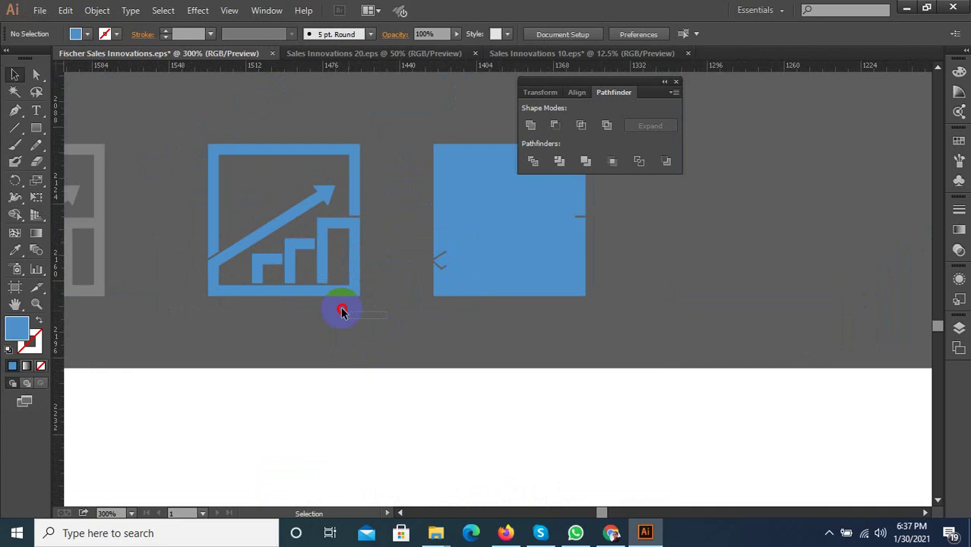
{"action": "left_click", "coordinate": [263, 244]}
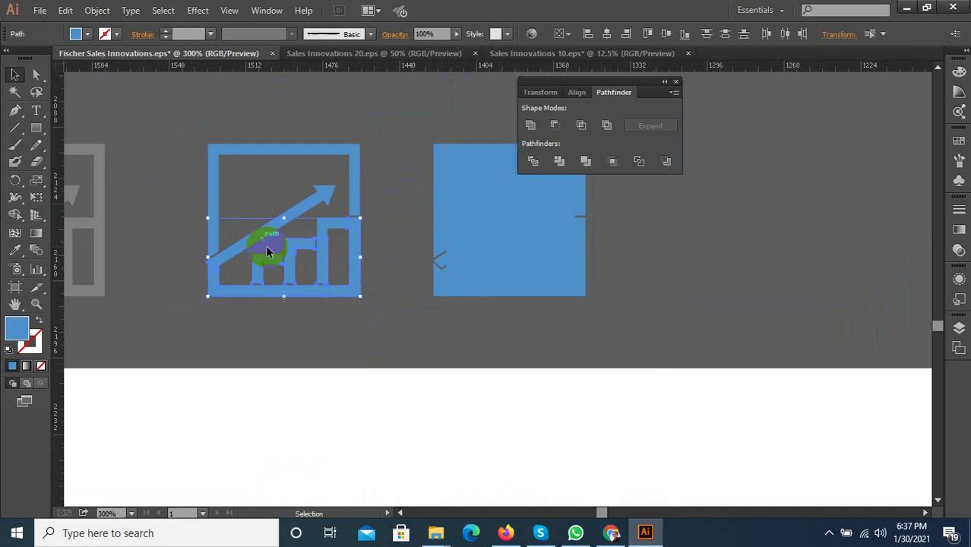
{"action": "left_click", "coordinate": [302, 209], "text": "shift"}
{"action": "left_click", "coordinate": [15, 250]}
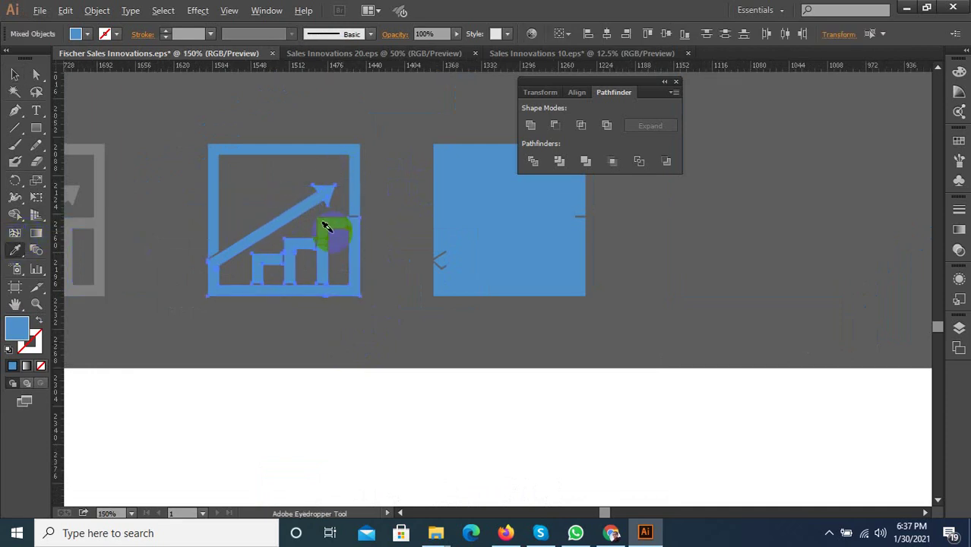
{"action": "scroll", "coordinate": [325, 227], "scroll_direction": "down", "scroll_amount": 3}
{"action": "scroll", "coordinate": [577, 342], "scroll_direction": "down", "scroll_amount": 3}
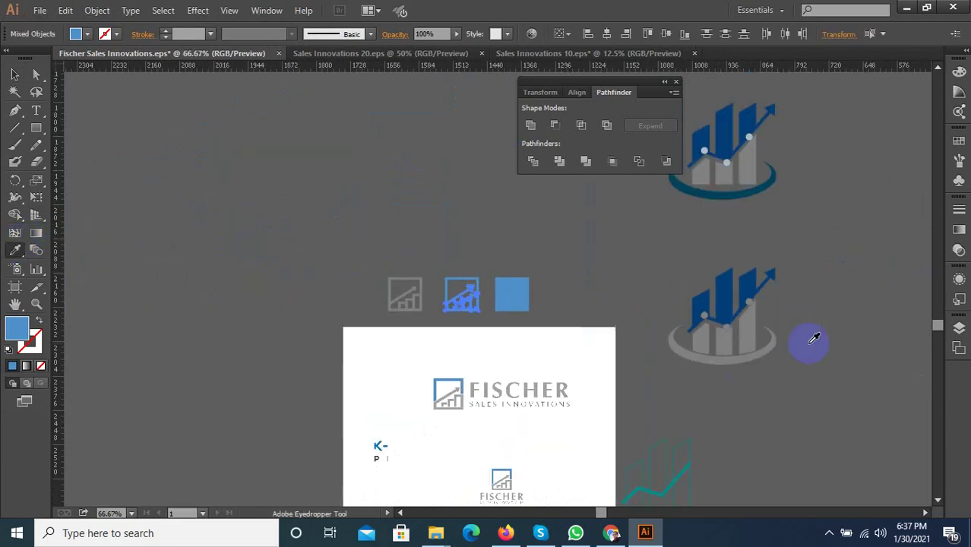
{"action": "left_click", "coordinate": [461, 299]}
{"action": "scroll", "coordinate": [463, 300], "scroll_direction": "up", "scroll_amount": 3}
{"action": "scroll", "coordinate": [474, 306], "scroll_direction": "up", "scroll_amount": 3}
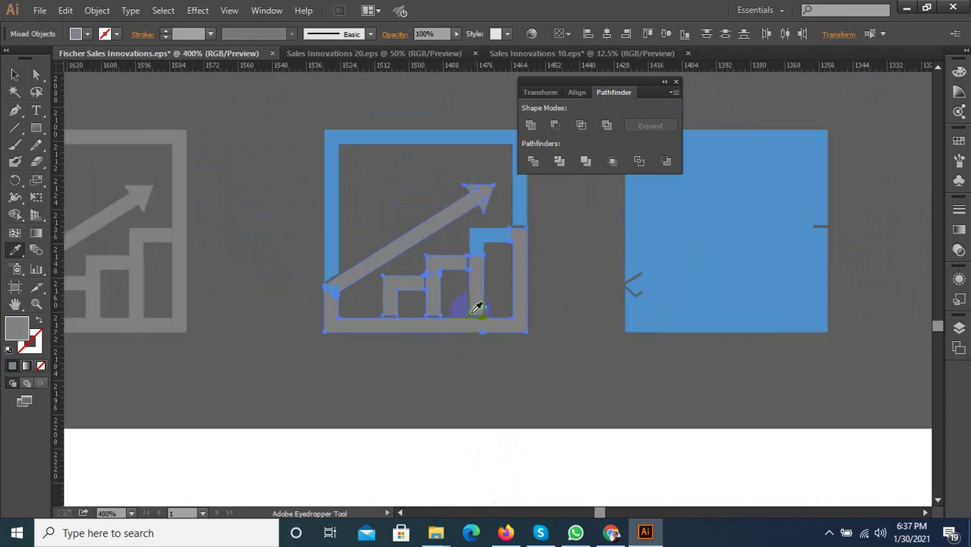
{"action": "left_click", "coordinate": [14, 74]}
Delete the Fischer Sales logo's original chart graphic.
{"action": "scroll", "coordinate": [273, 266], "scroll_direction": "down", "scroll_amount": 2}
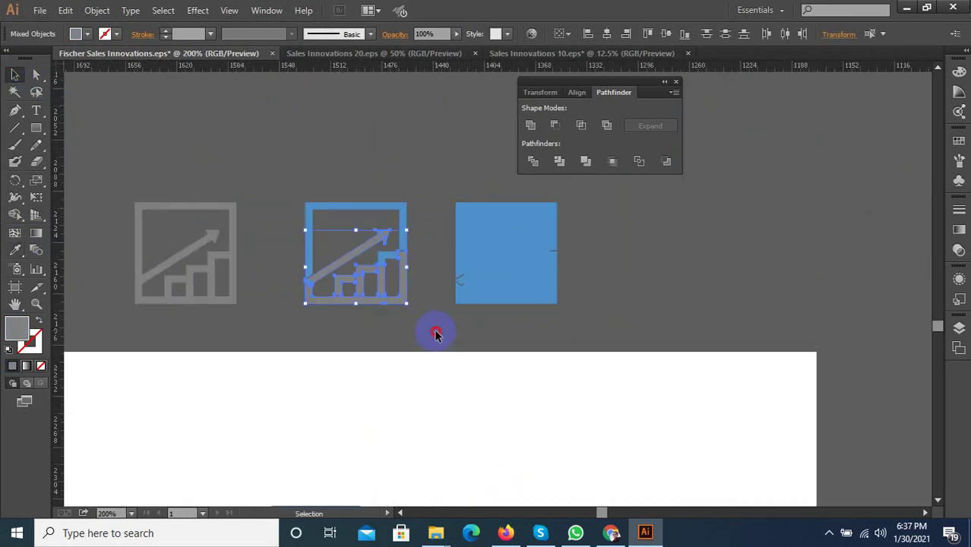
{"action": "left_click_drag", "start_coordinate": [436, 334], "coordinate": [243, 145]}
{"action": "scroll", "coordinate": [289, 332], "scroll_direction": "down", "scroll_amount": 5}
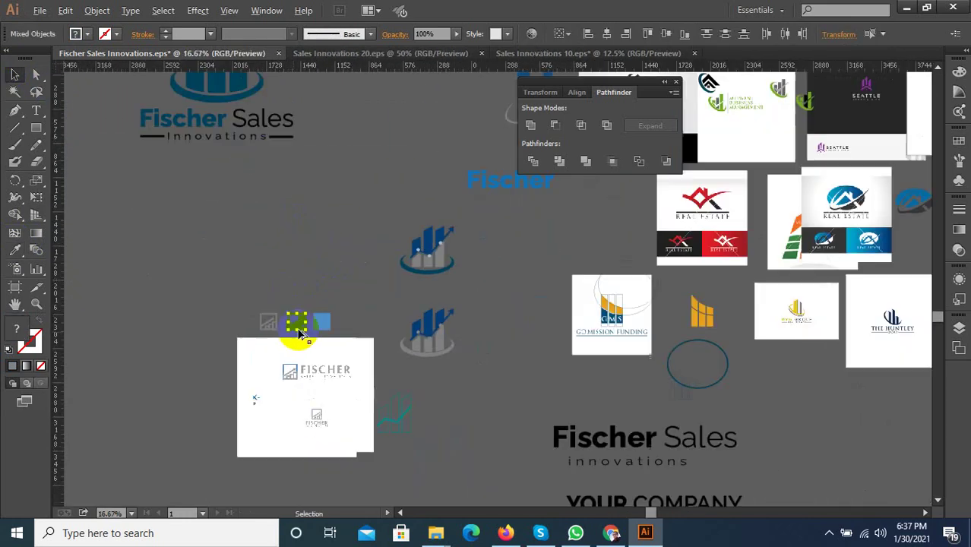
{"action": "scroll", "coordinate": [300, 334], "scroll_direction": "up", "scroll_amount": 3}
{"action": "left_click", "coordinate": [328, 256]}
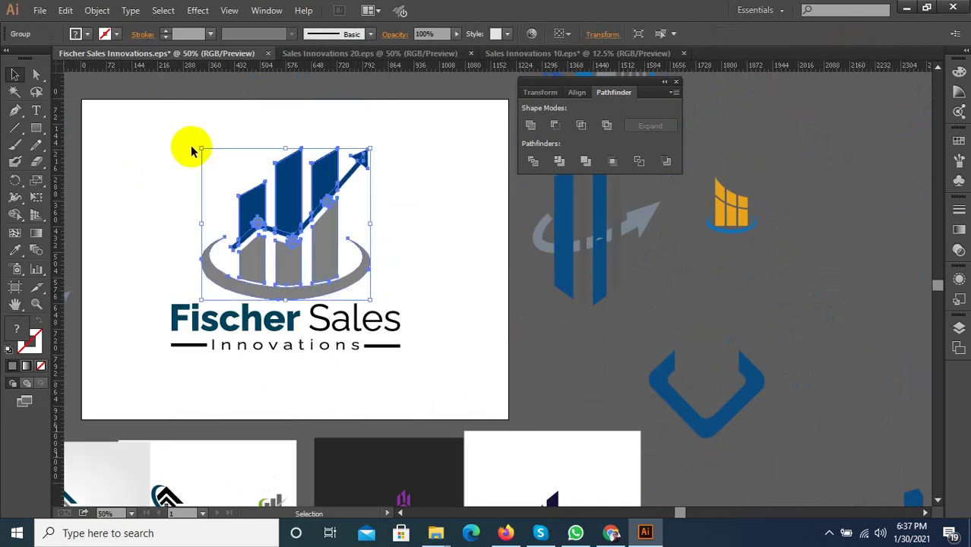
{"action": "key", "text": "Delete"}
Paste the framed icon above the wordmark at about 310 px, then select its arrow, bars and corner.
{"action": "key", "text": "ctrl+v"}
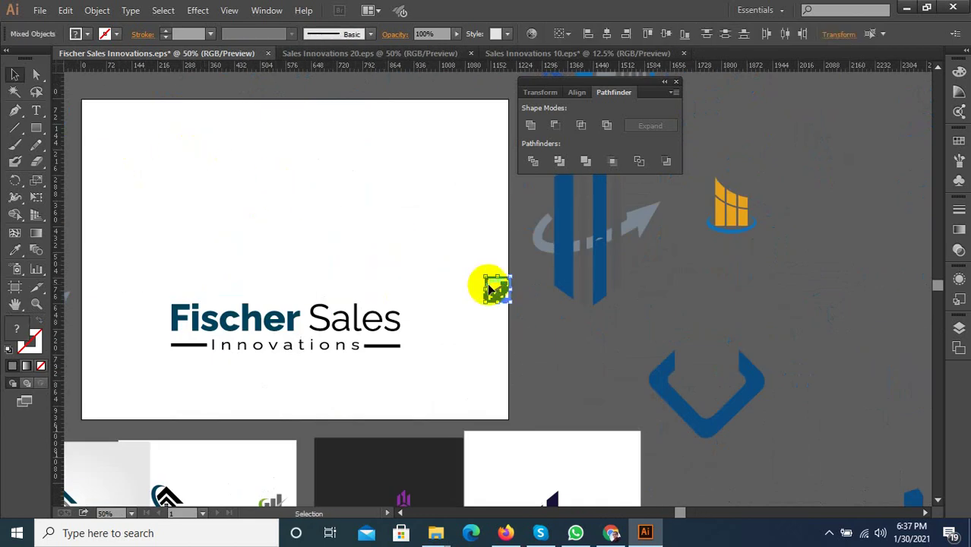
{"action": "mouse_move", "coordinate": [490, 289]}
{"action": "left_mouse_down"}
{"action": "mouse_move", "coordinate": [270, 204]}
{"action": "mouse_move", "coordinate": [335, 258]}
{"action": "left_mouse_up"}
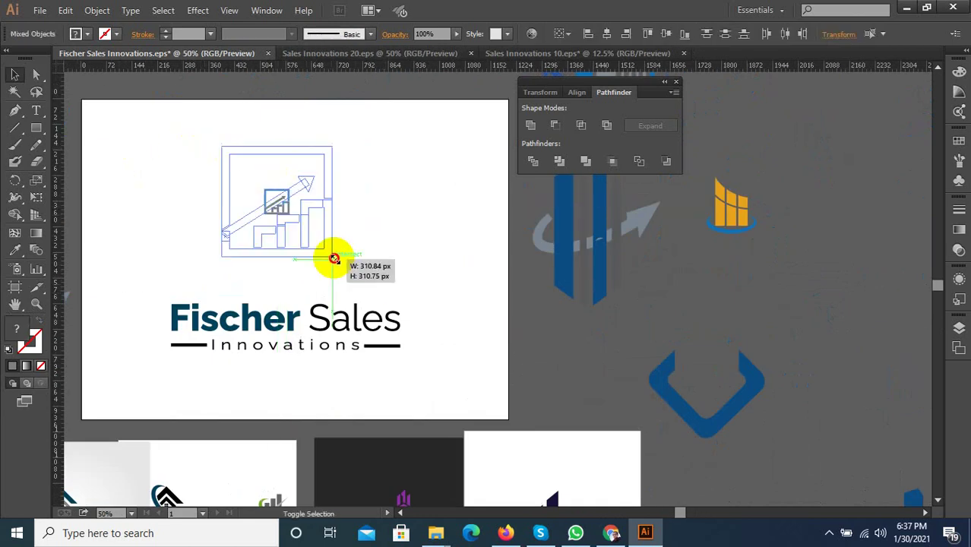
{"action": "left_click", "coordinate": [369, 271]}
{"action": "scroll", "coordinate": [272, 216], "scroll_direction": "up", "scroll_amount": 2}
{"action": "scroll", "coordinate": [271, 217], "scroll_direction": "up", "scroll_amount": 1}
{"action": "scroll", "coordinate": [369, 227], "scroll_direction": "down", "scroll_amount": 1}
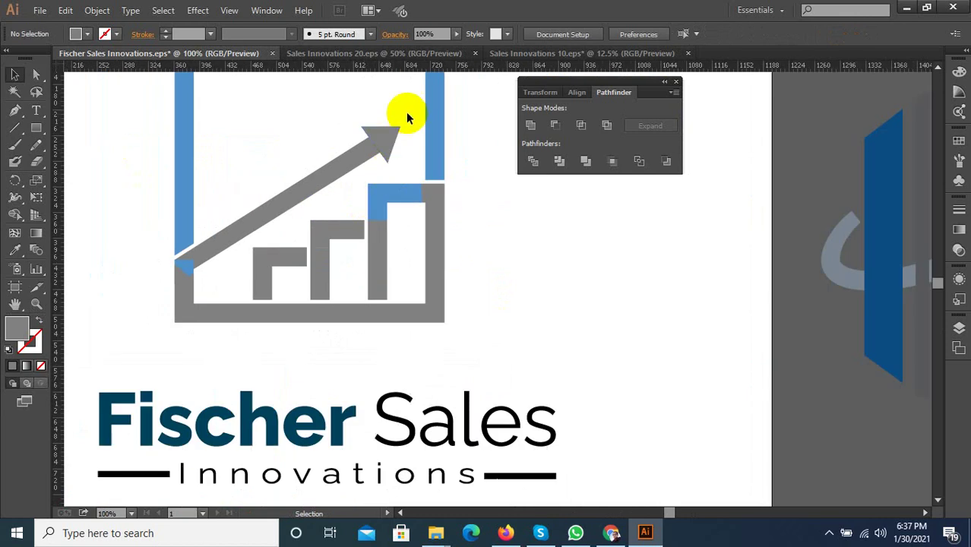
{"action": "left_click_drag", "start_coordinate": [407, 118], "coordinate": [319, 285]}
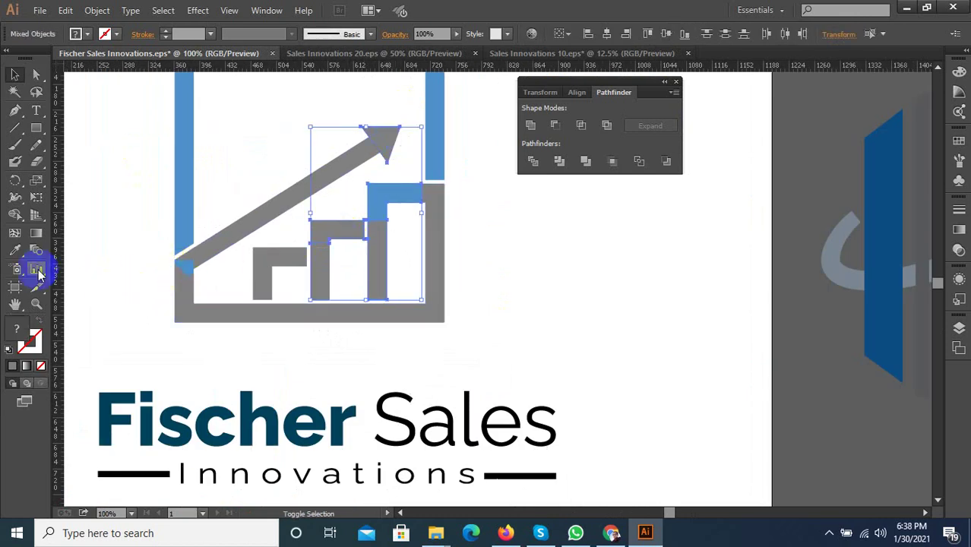
{"action": "left_click", "coordinate": [182, 267], "text": "shift"}
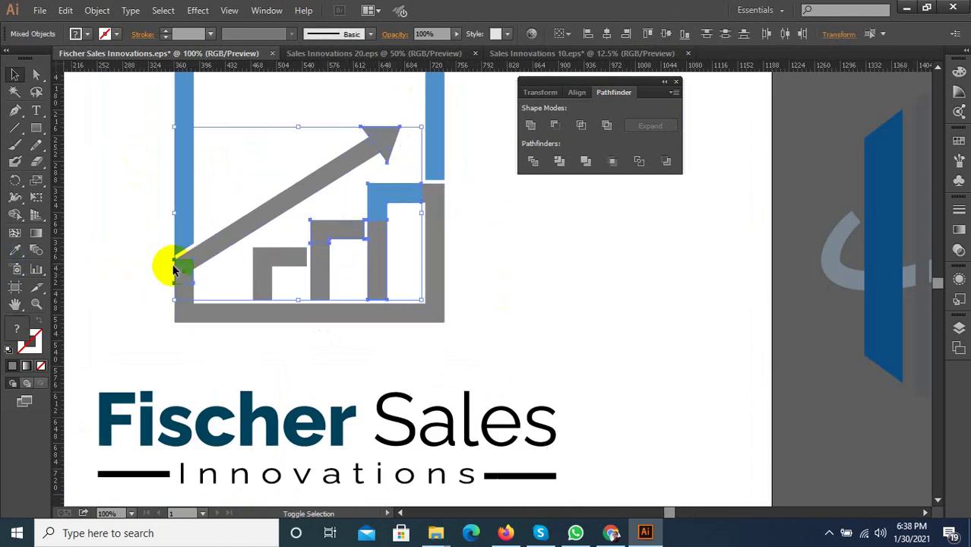
Colour the arrow, bars and frame with Fischer's dark navy using the Eyedropper.
{"action": "left_click", "coordinate": [15, 250]}
{"action": "left_click", "coordinate": [227, 406]}
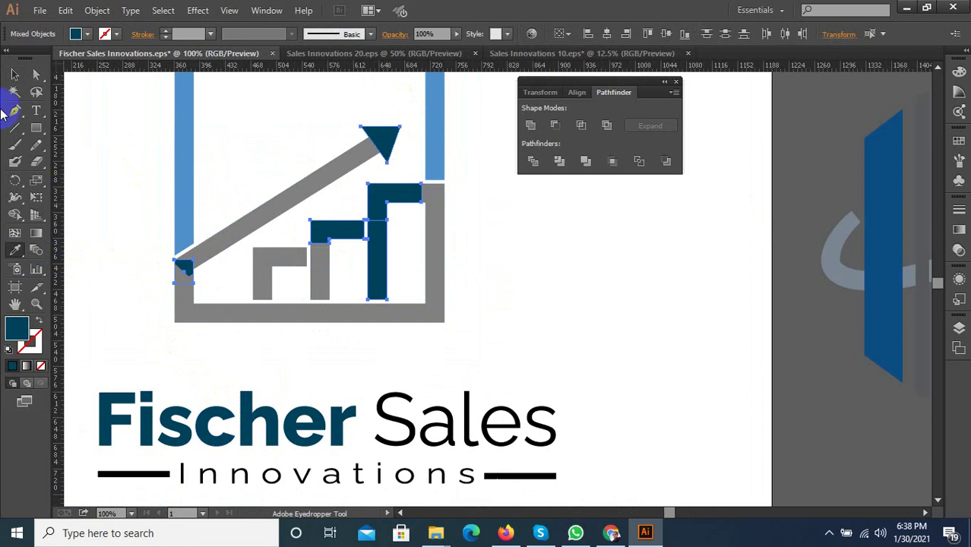
{"action": "left_click", "coordinate": [15, 74]}
{"action": "left_click_drag", "start_coordinate": [486, 349], "coordinate": [243, 190]}
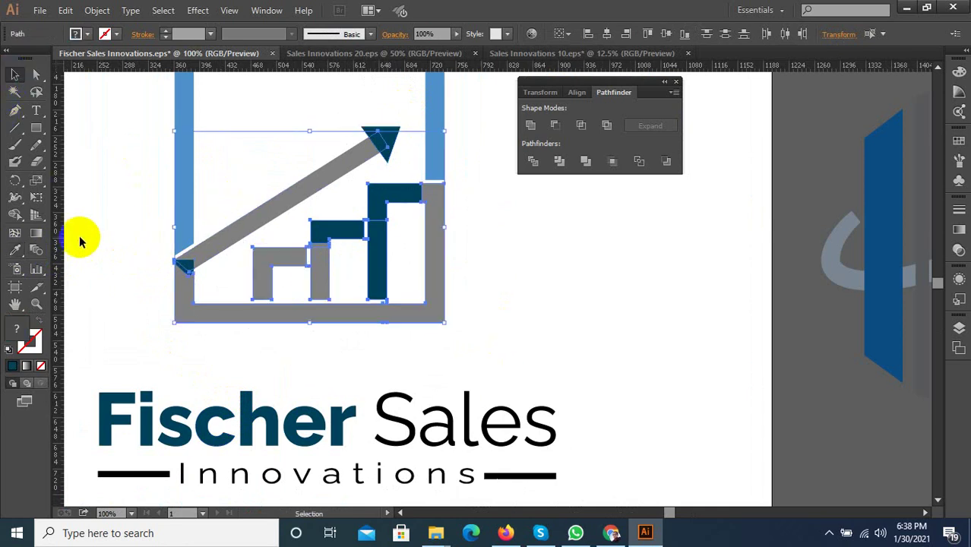
{"action": "left_click", "coordinate": [15, 250]}
{"action": "left_click", "coordinate": [221, 407]}
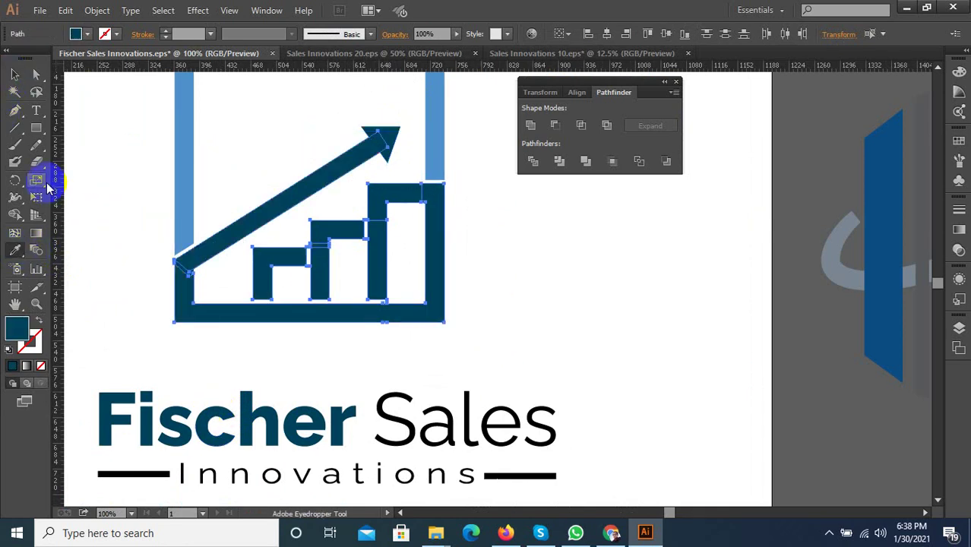
{"action": "left_click", "coordinate": [15, 74]}
Merge and divide the icon, then unite the light-blue frame pieces into one shape.
{"action": "left_click_drag", "start_coordinate": [416, 95], "coordinate": [343, 157]}
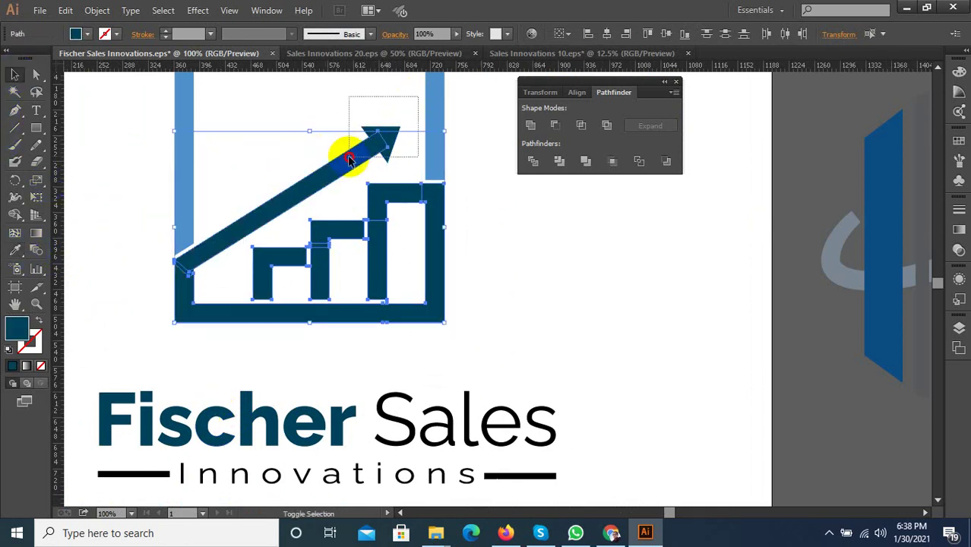
{"action": "left_click", "coordinate": [556, 162]}
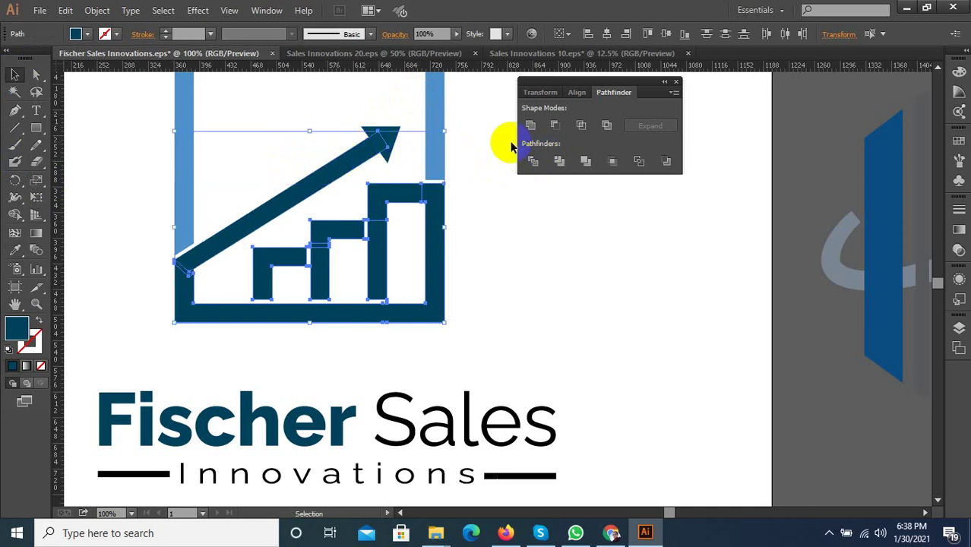
{"action": "left_click", "coordinate": [531, 161]}
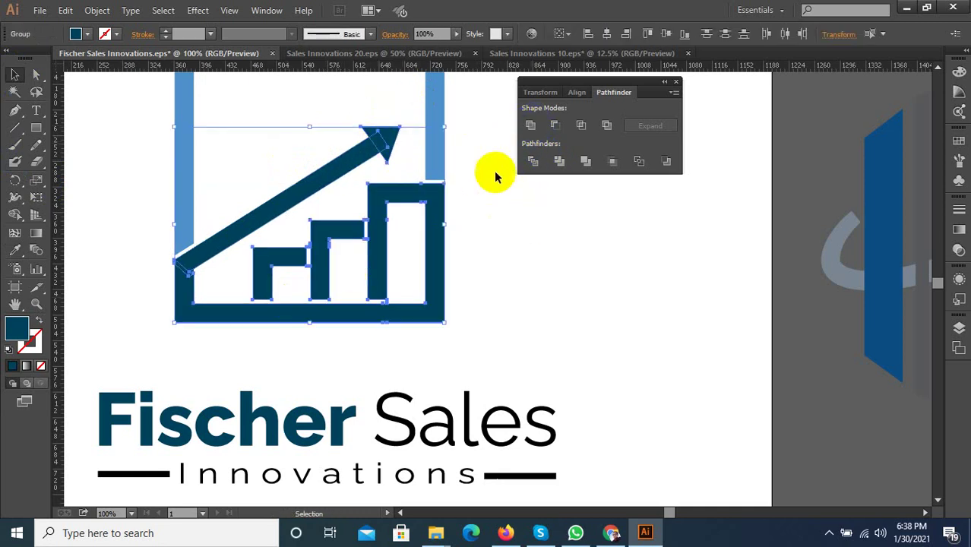
{"action": "left_click", "coordinate": [530, 126]}
{"action": "left_click", "coordinate": [473, 286]}
{"action": "scroll", "coordinate": [379, 325], "scroll_direction": "down", "scroll_amount": 1}
{"action": "scroll", "coordinate": [275, 304], "scroll_direction": "up", "scroll_amount": 2}
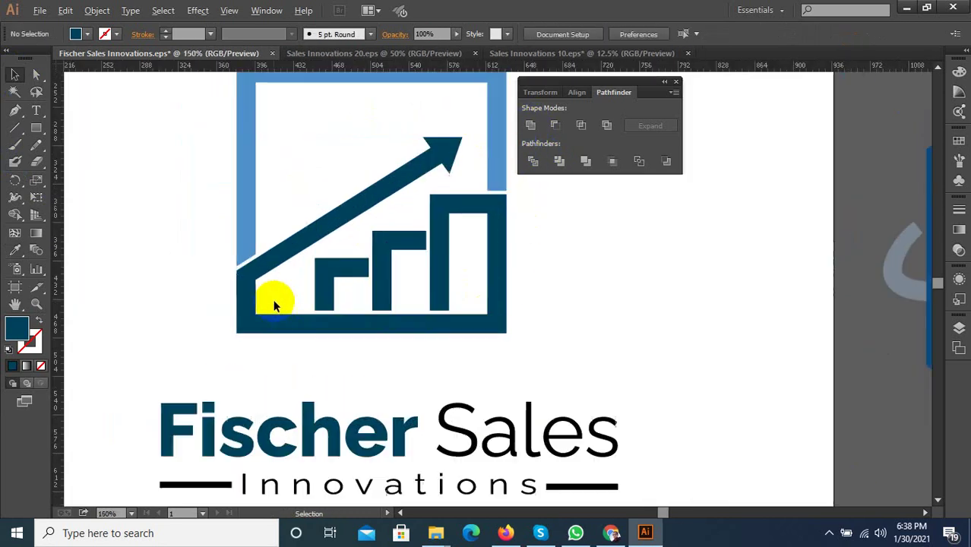
{"action": "left_click_drag", "start_coordinate": [274, 292], "coordinate": [206, 255]}
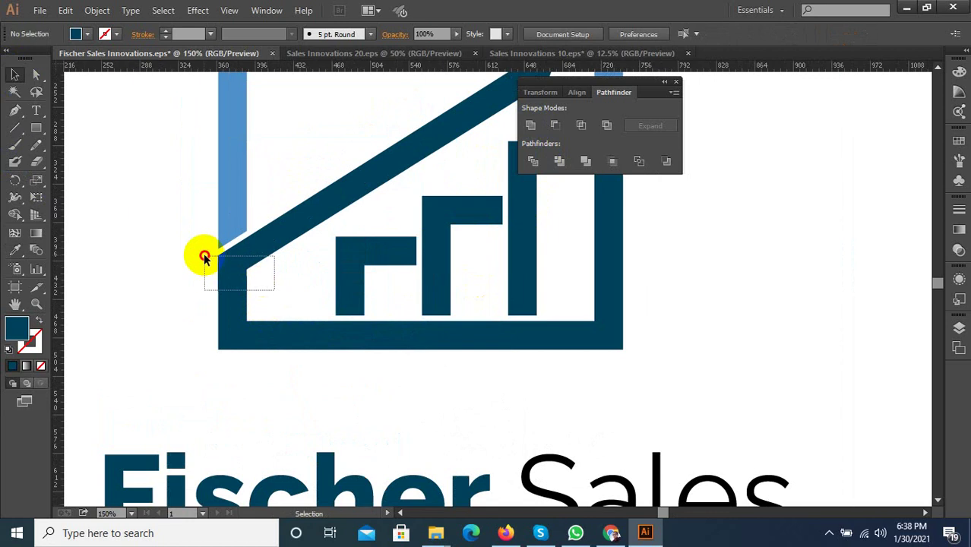
{"action": "left_click", "coordinate": [530, 126]}
{"action": "scroll", "coordinate": [276, 274], "scroll_direction": "down", "scroll_amount": 2}
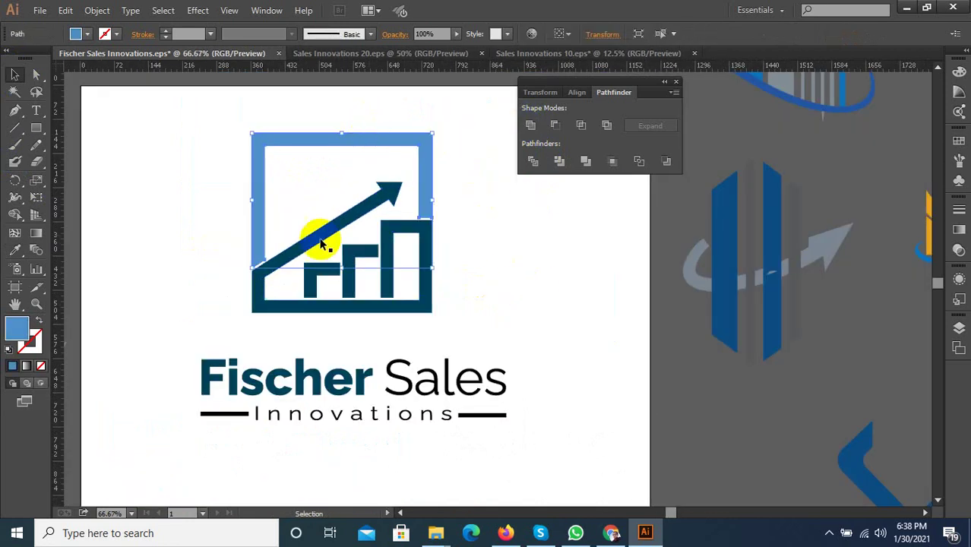
Turn the icon's frame black by sampling the colour of the Sales text.
{"action": "left_click", "coordinate": [14, 250]}
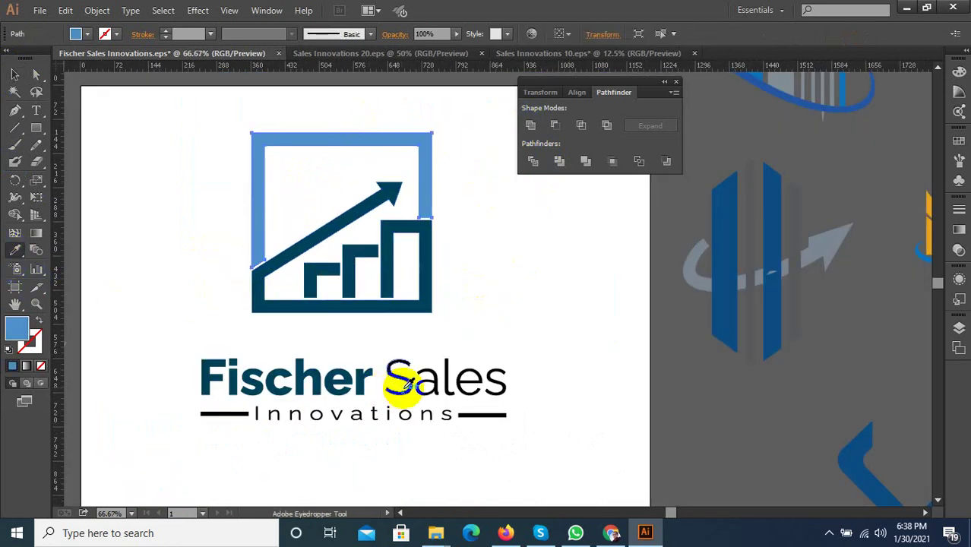
{"action": "left_click", "coordinate": [404, 384]}
{"action": "left_click", "coordinate": [15, 74]}
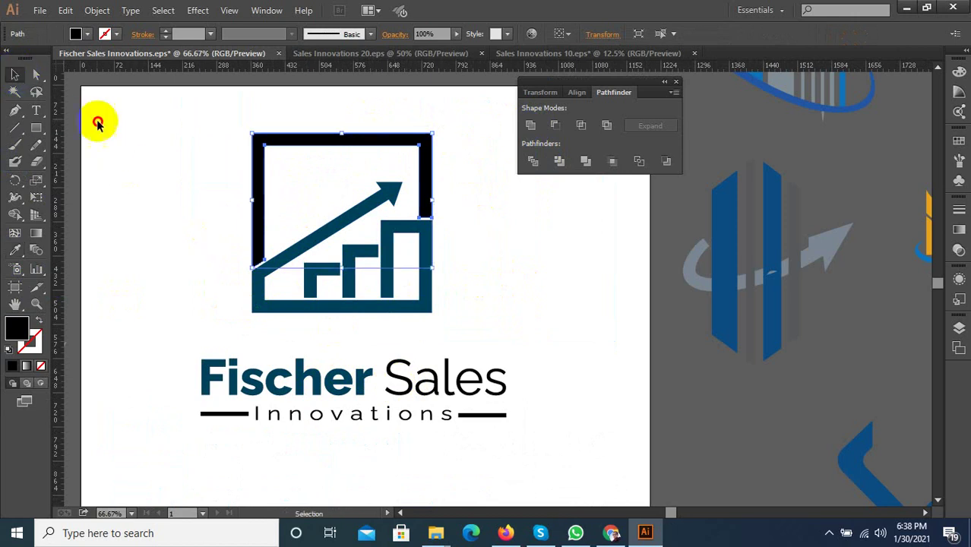
Group all the icon pieces, nudge the group lower, and switch to Sales Innovations 20.eps.
{"action": "scroll", "coordinate": [318, 301], "scroll_direction": "down", "scroll_amount": 2}
{"action": "left_click_drag", "start_coordinate": [412, 213], "coordinate": [260, 309]}
{"action": "right_click", "coordinate": [339, 275]}
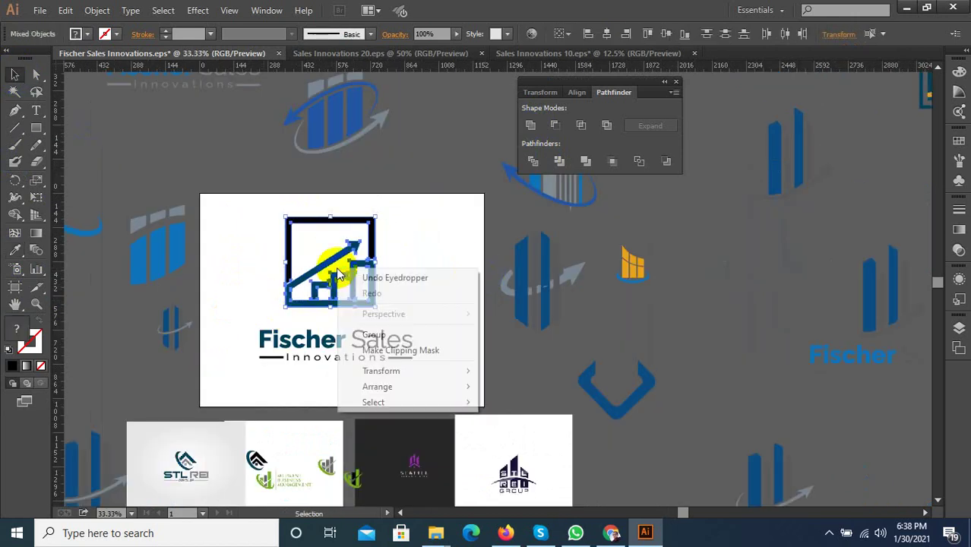
{"action": "left_click", "coordinate": [357, 335]}
{"action": "scroll", "coordinate": [342, 308], "scroll_direction": "up", "scroll_amount": 2}
{"action": "left_click_drag", "start_coordinate": [345, 304], "coordinate": [350, 327]}
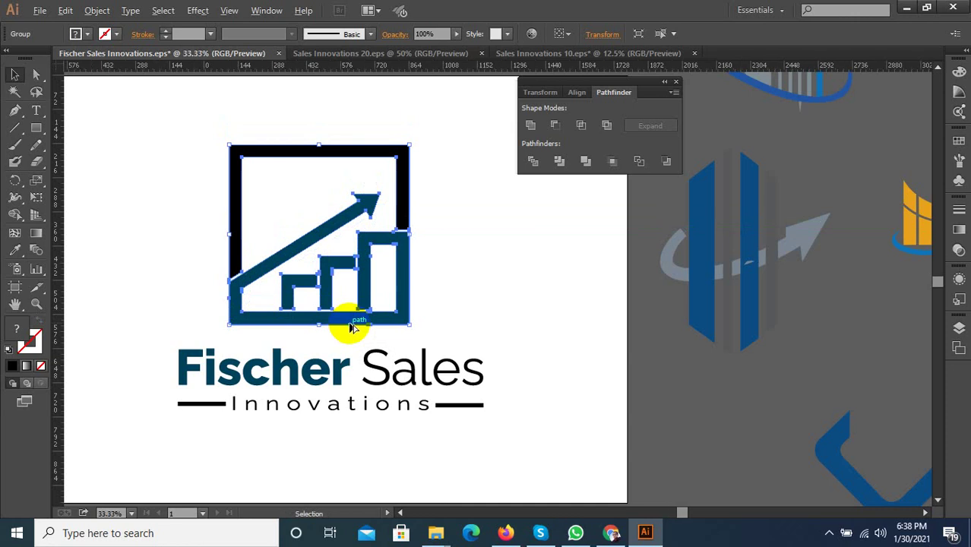
{"action": "scroll", "coordinate": [348, 325], "scroll_direction": "down", "scroll_amount": 3}
{"action": "left_click", "coordinate": [829, 533]}
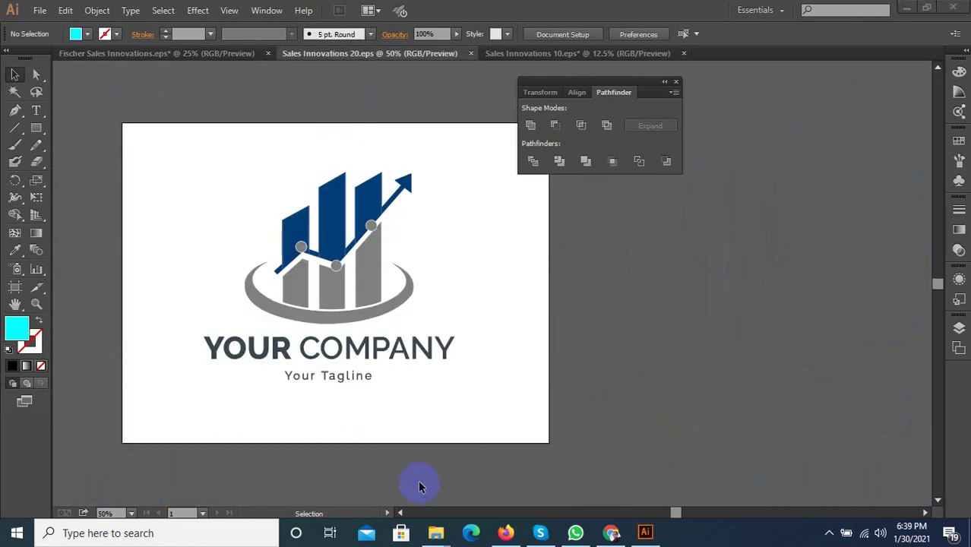
Replace the old chart graphic with the pasted black-framed icon above YOUR COMPANY.
{"action": "left_click", "coordinate": [479, 227]}
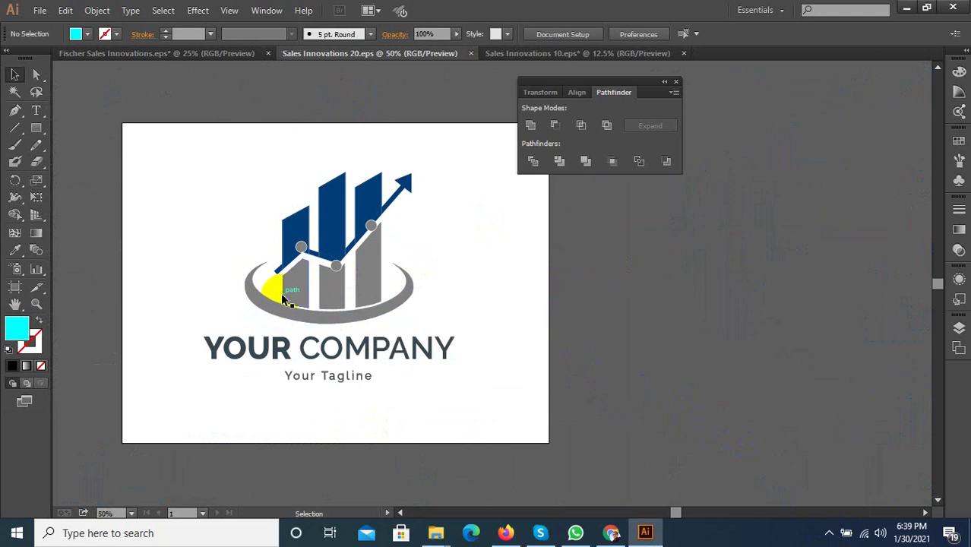
{"action": "left_click_drag", "start_coordinate": [603, 211], "coordinate": [251, 280]}
{"action": "key", "text": "Delete"}
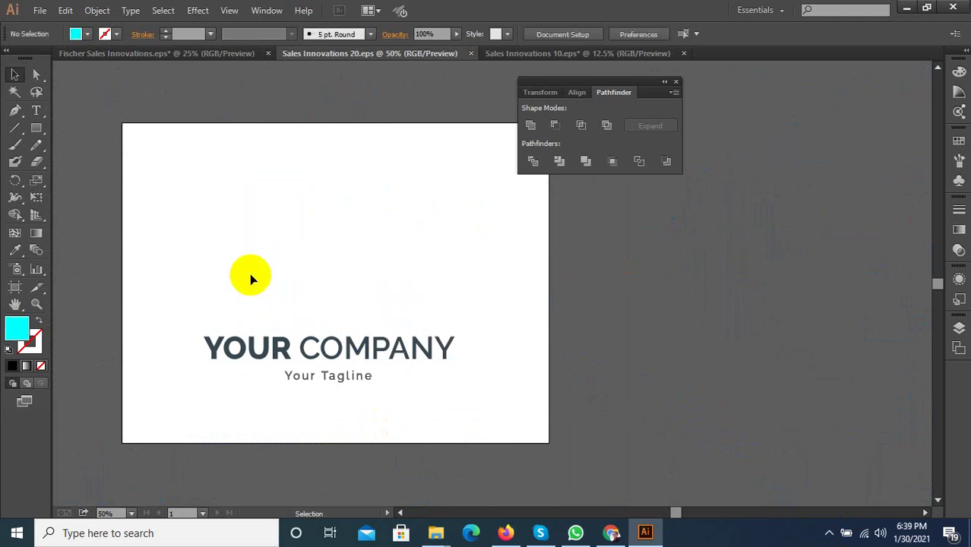
{"action": "key", "text": "ctrl+v"}
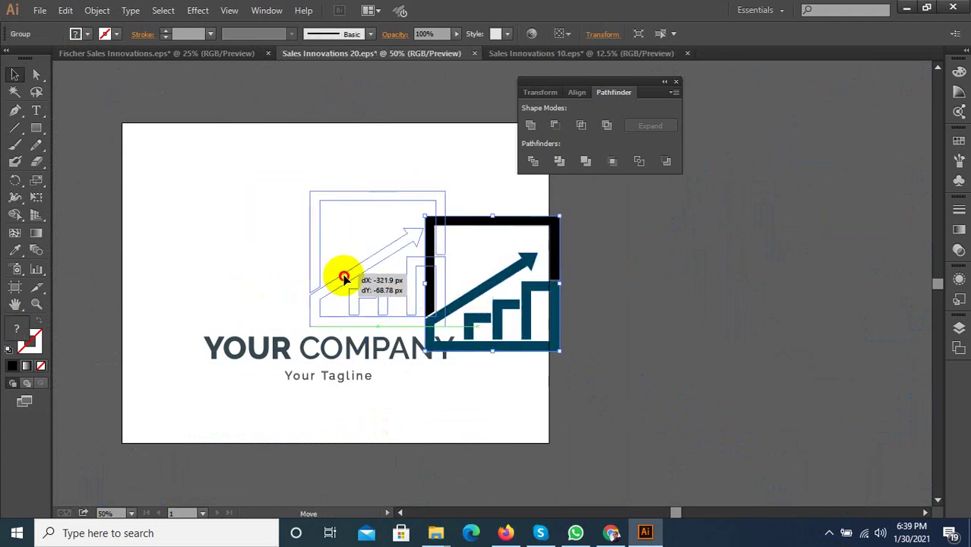
{"action": "left_click_drag", "start_coordinate": [460, 303], "coordinate": [315, 279]}
Centre the icon horizontally over YOUR COMPANY, shift the logo slightly left, and start Save As.
{"action": "left_click_drag", "start_coordinate": [401, 414], "coordinate": [409, 152]}
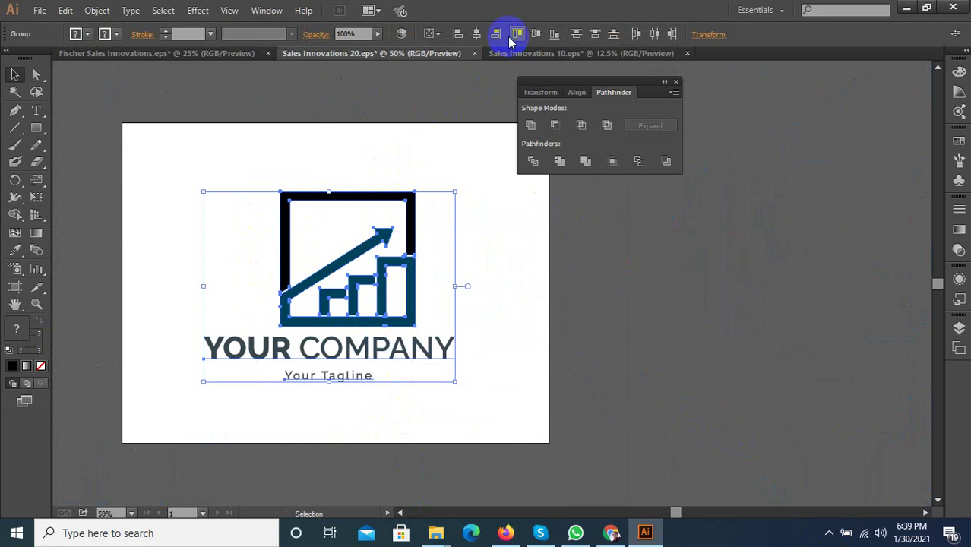
{"action": "left_click", "coordinate": [477, 34]}
{"action": "left_click", "coordinate": [535, 289]}
{"action": "left_click_drag", "start_coordinate": [395, 268], "coordinate": [397, 287]}
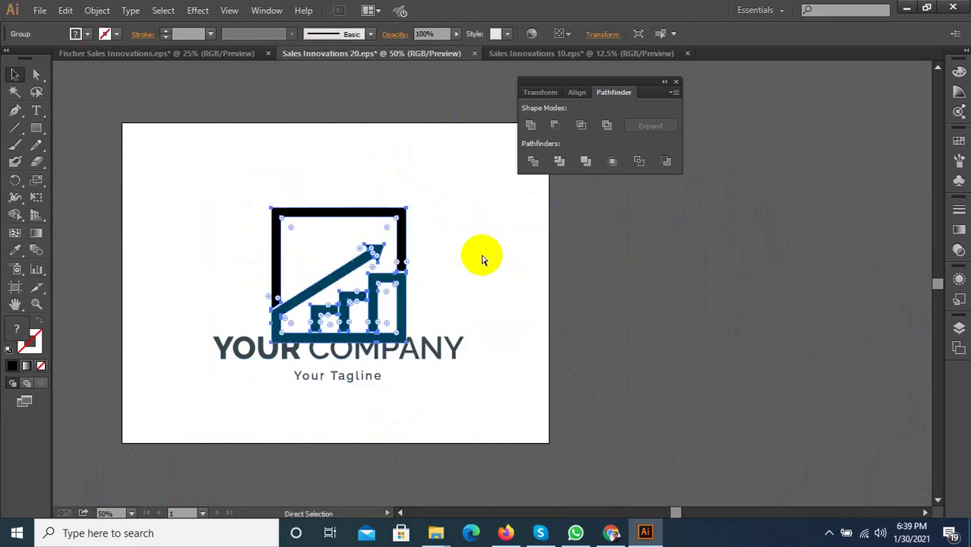
{"action": "key", "text": "ctrl+z"}
{"action": "key", "text": "v"}
{"action": "left_click", "coordinate": [335, 379], "text": "shift"}
{"action": "key", "text": "ctrl+plus"}
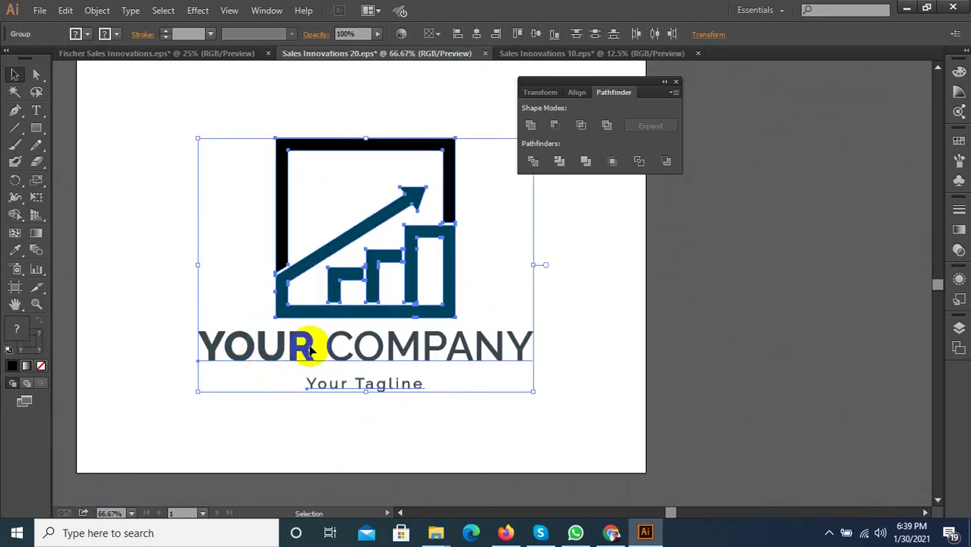
{"action": "left_click_drag", "start_coordinate": [335, 321], "coordinate": [328, 320]}
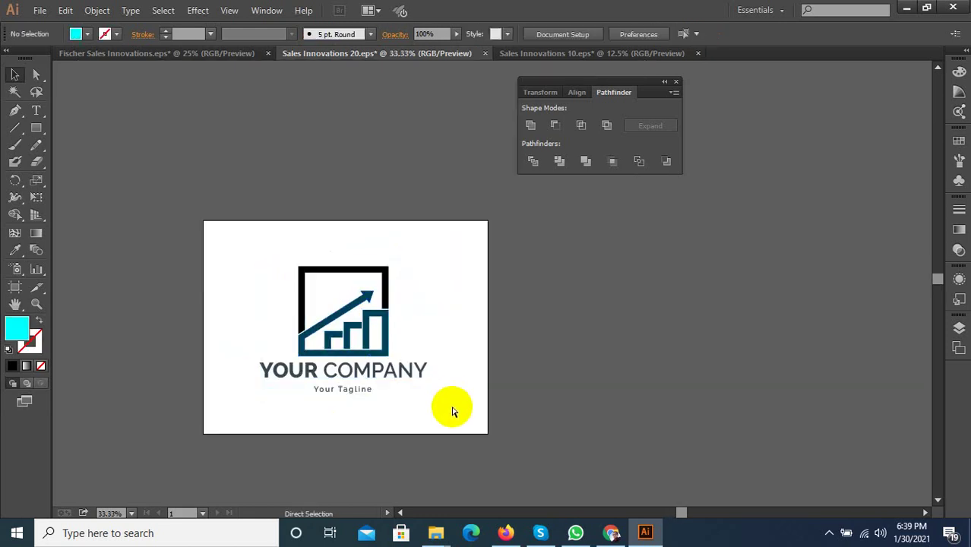
{"action": "key", "text": "ctrl+shift+s"}
Save the logo as the EPS file Sales Innovations 21.
{"action": "double_click", "coordinate": [194, 373]}
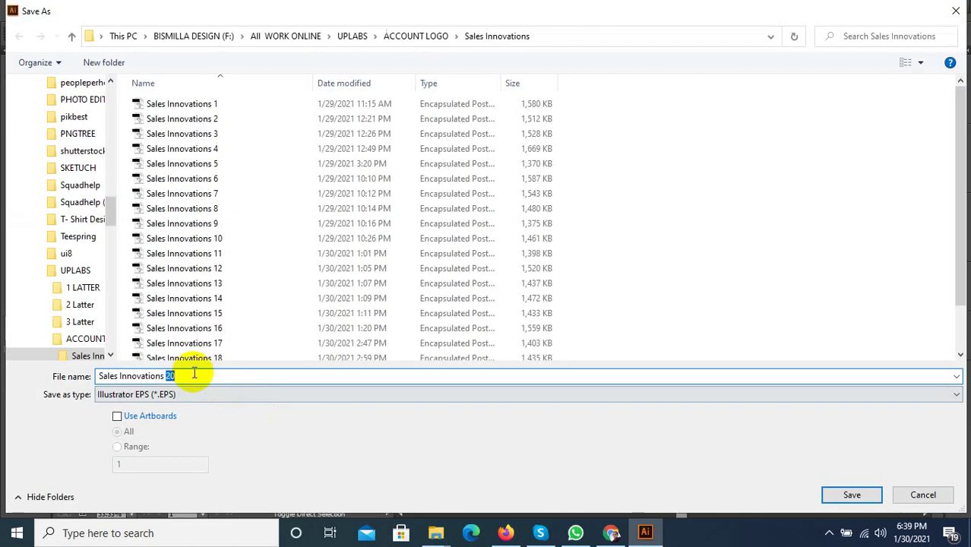
{"action": "type", "text": "21"}
{"action": "left_click", "coordinate": [862, 495]}
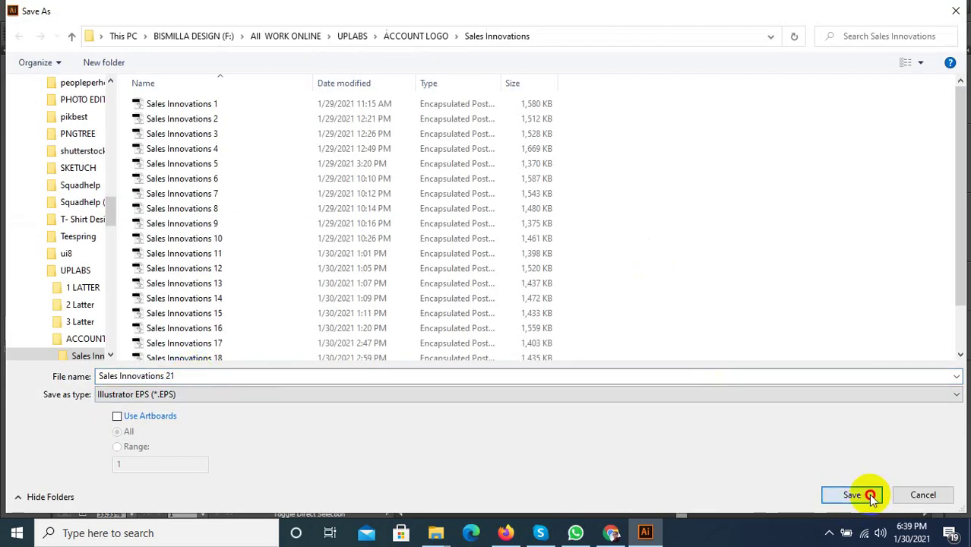
{"action": "left_click", "coordinate": [480, 65]}
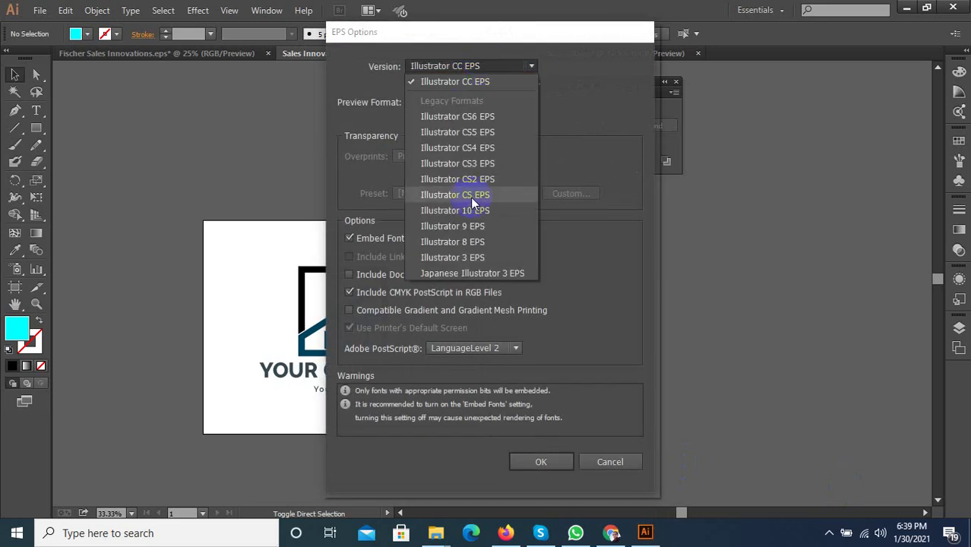
{"action": "left_click", "coordinate": [521, 199]}
{"action": "left_click", "coordinate": [540, 461]}
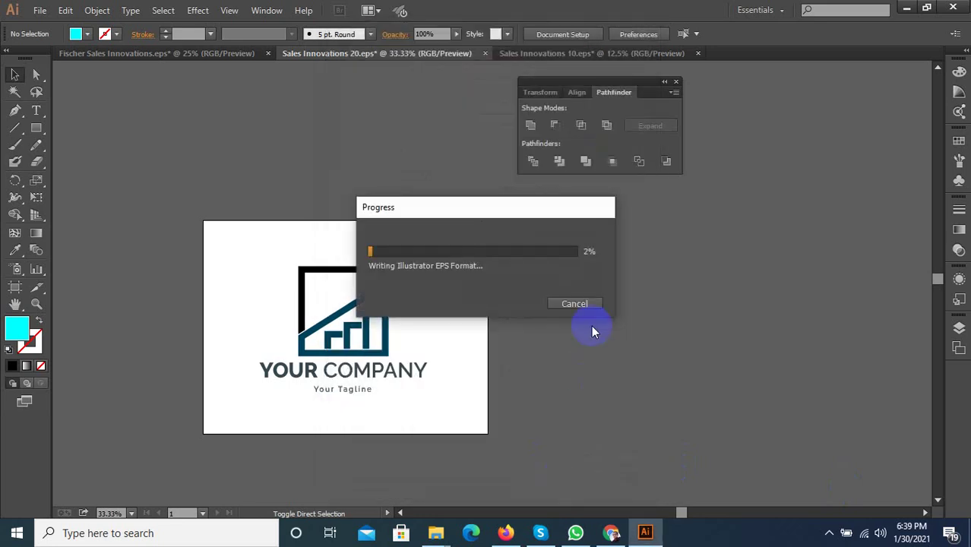
Copy the whole logo and switch to the Sales Innovations 10 document.
{"action": "left_click_drag", "start_coordinate": [444, 416], "coordinate": [297, 281]}
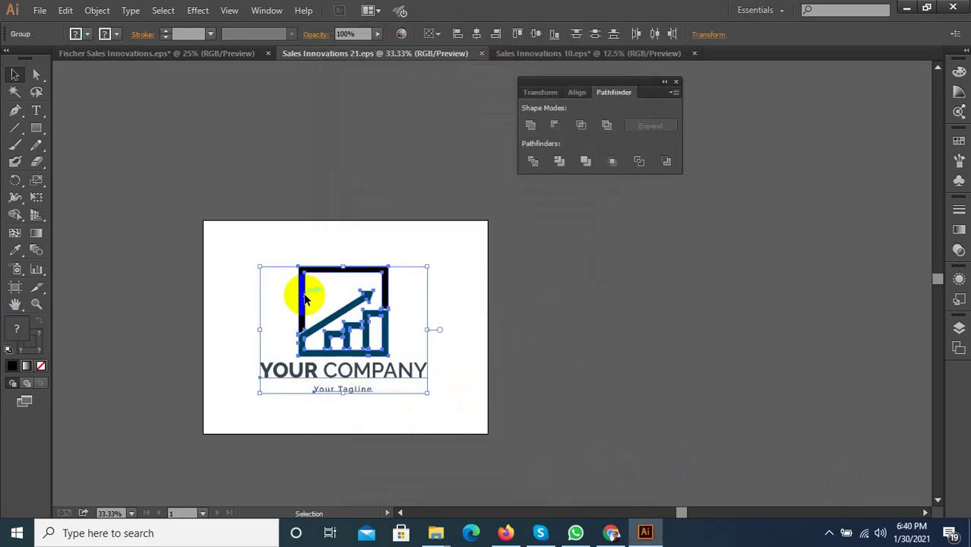
{"action": "key", "text": "a"}
{"action": "key", "text": "ctrl+c"}
{"action": "left_click", "coordinate": [581, 54]}
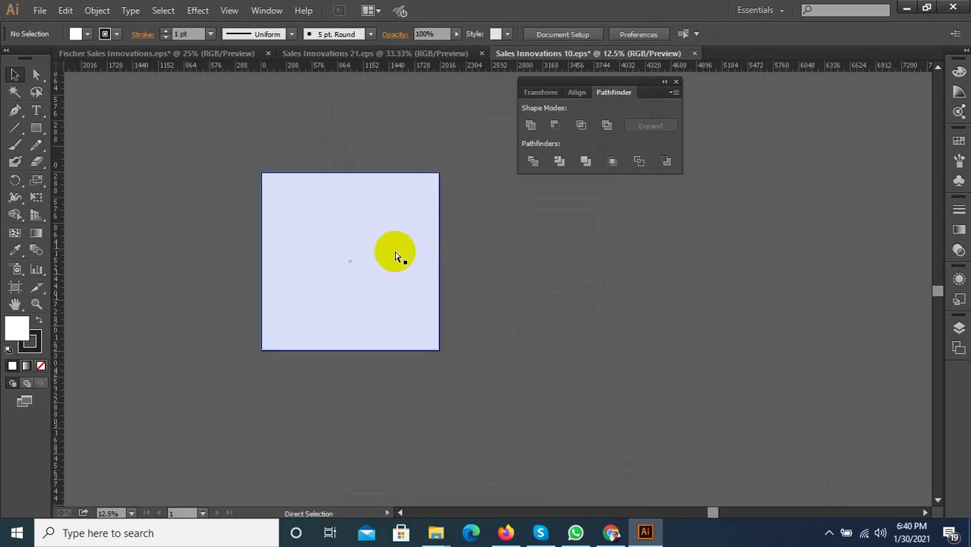
Paste the logo into Sales Innovations 10, centre it on the lavender artboard, and resize it to fit.
{"action": "key", "text": "ctrl+v"}
{"action": "mouse_move", "coordinate": [498, 307]}
{"action": "left_mouse_down"}
{"action": "mouse_move", "coordinate": [393, 295]}
{"action": "mouse_move", "coordinate": [420, 321]}
{"action": "mouse_move", "coordinate": [412, 318]}
{"action": "left_mouse_up"}
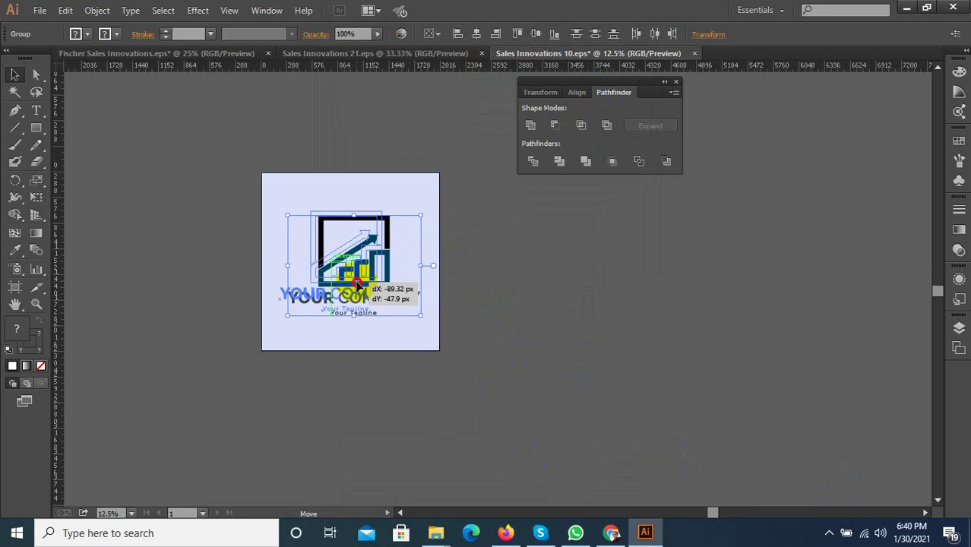
{"action": "left_click_drag", "start_coordinate": [354, 282], "coordinate": [379, 288]}
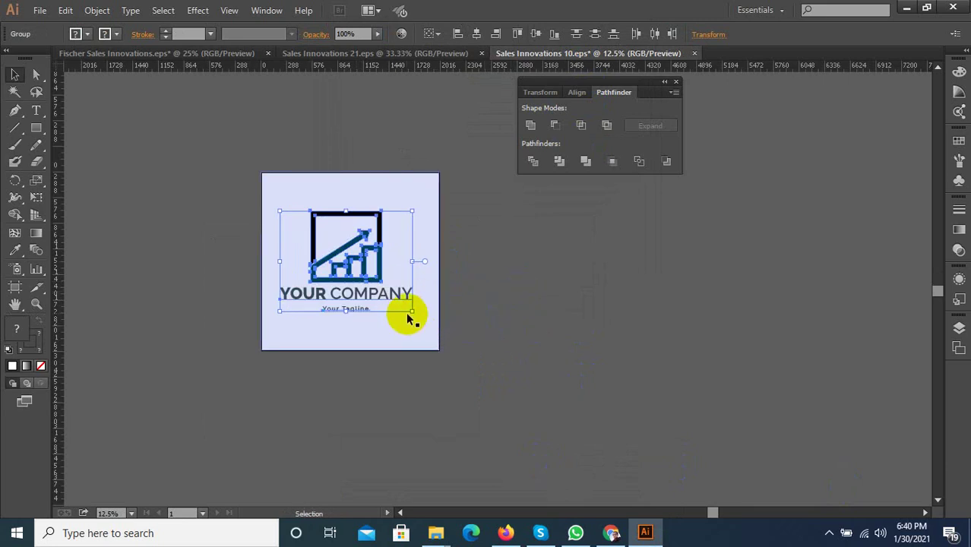
{"action": "left_click_drag", "start_coordinate": [411, 312], "coordinate": [402, 304]}
{"action": "left_click", "coordinate": [546, 300]}
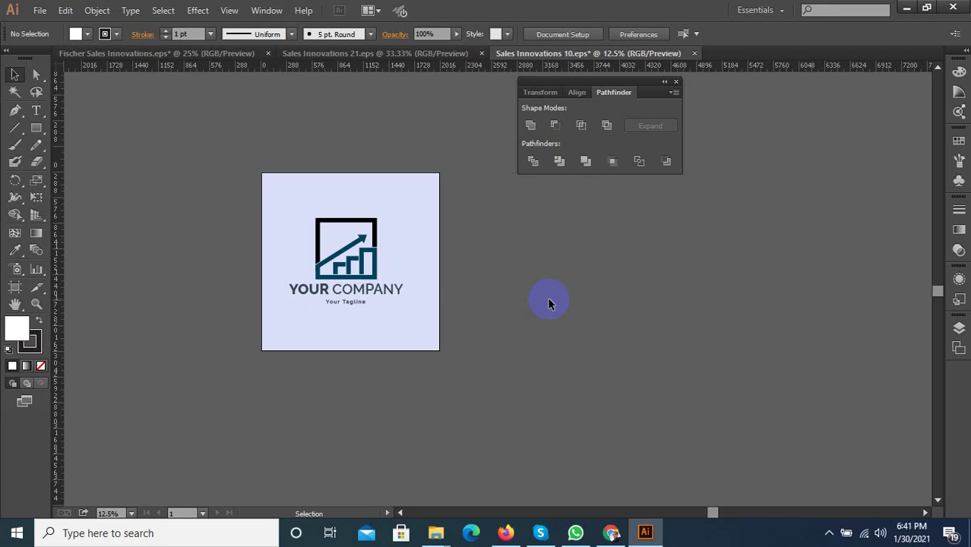
Select all the artwork on the lavender artboard.
{"action": "left_click", "coordinate": [408, 262]}
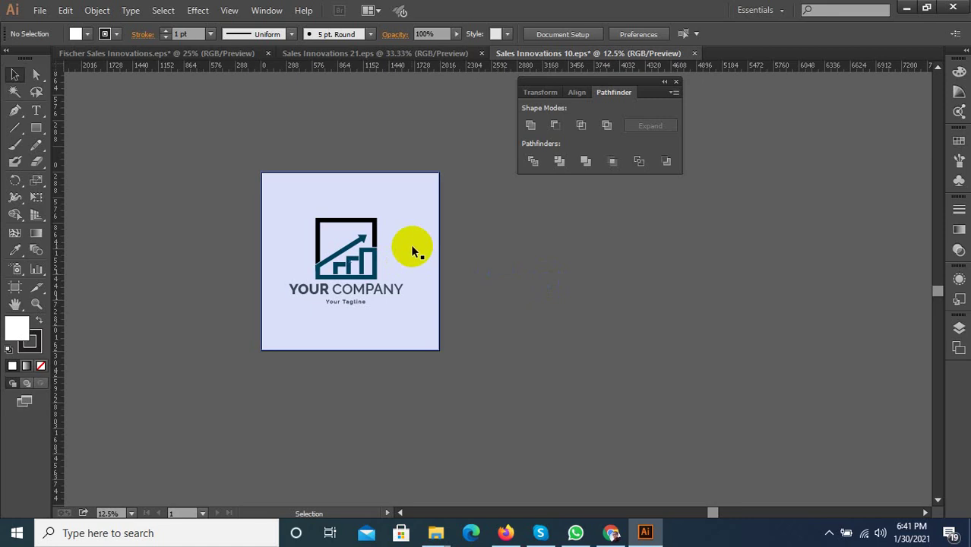
{"action": "scroll", "coordinate": [425, 251], "scroll_direction": "down", "scroll_amount": 1}
{"action": "scroll", "coordinate": [591, 230], "scroll_direction": "down", "scroll_amount": 1}
{"action": "scroll", "coordinate": [590, 232], "scroll_direction": "up", "scroll_amount": 3}
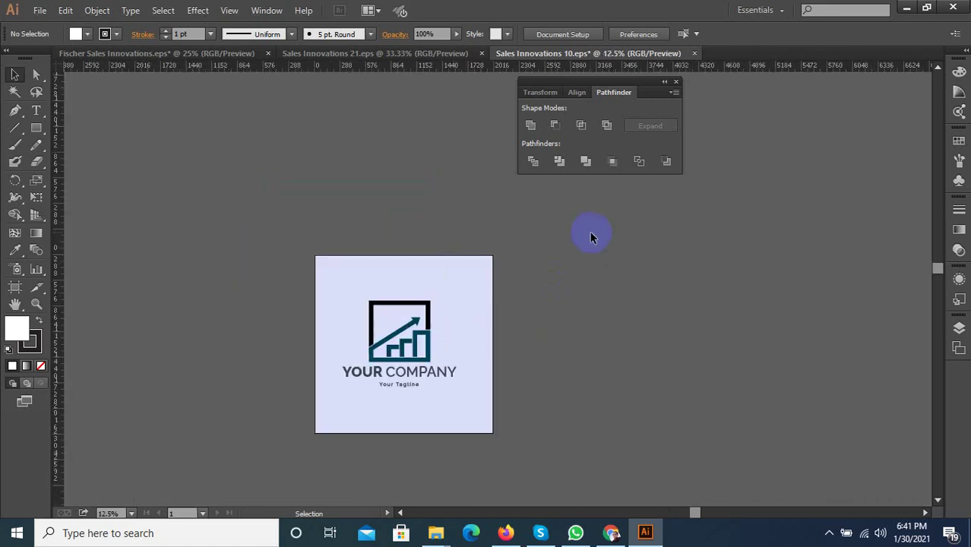
{"action": "scroll", "coordinate": [517, 343], "scroll_direction": "up", "scroll_amount": 1}
{"action": "mouse_move", "coordinate": [451, 399]}
{"action": "left_mouse_down"}
{"action": "mouse_move", "coordinate": [341, 334]}
{"action": "mouse_move", "coordinate": [466, 341]}
{"action": "left_mouse_up"}
{"action": "scroll", "coordinate": [466, 341], "scroll_direction": "down", "scroll_amount": 1}
Convert the wordmark and tagline to outlines, then open Save As with the file number selected.
{"action": "left_click", "coordinate": [130, 10]}
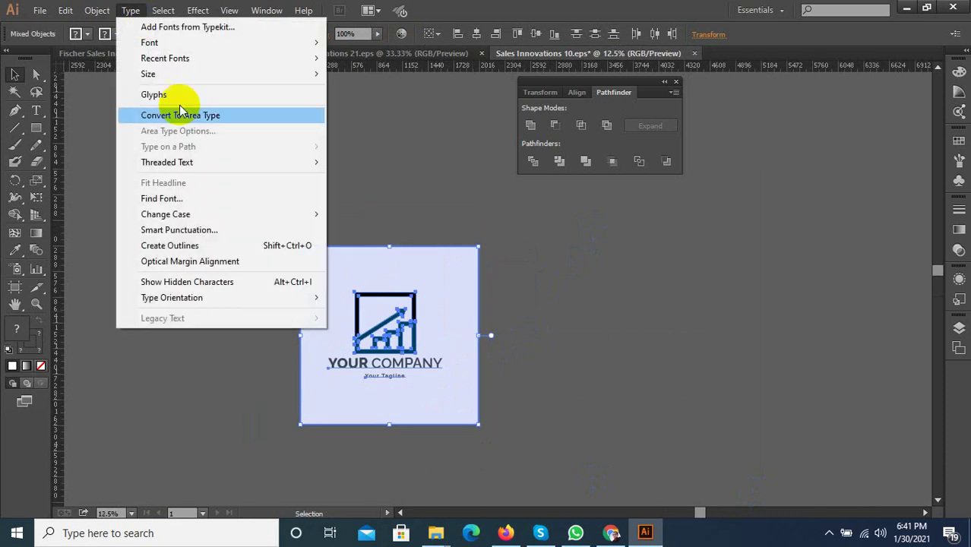
{"action": "left_click", "coordinate": [258, 245]}
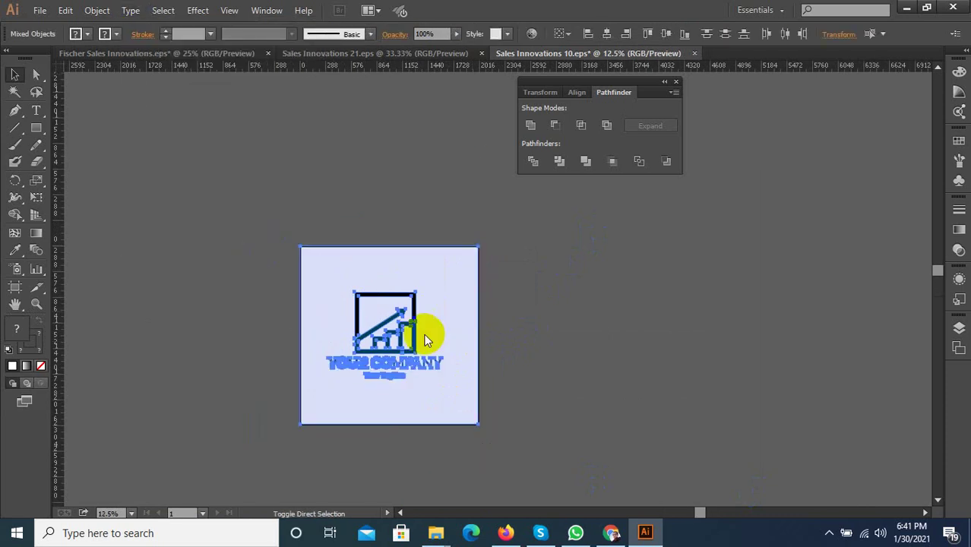
{"action": "key", "text": "ctrl+shift+s"}
{"action": "double_click", "coordinate": [225, 373]}
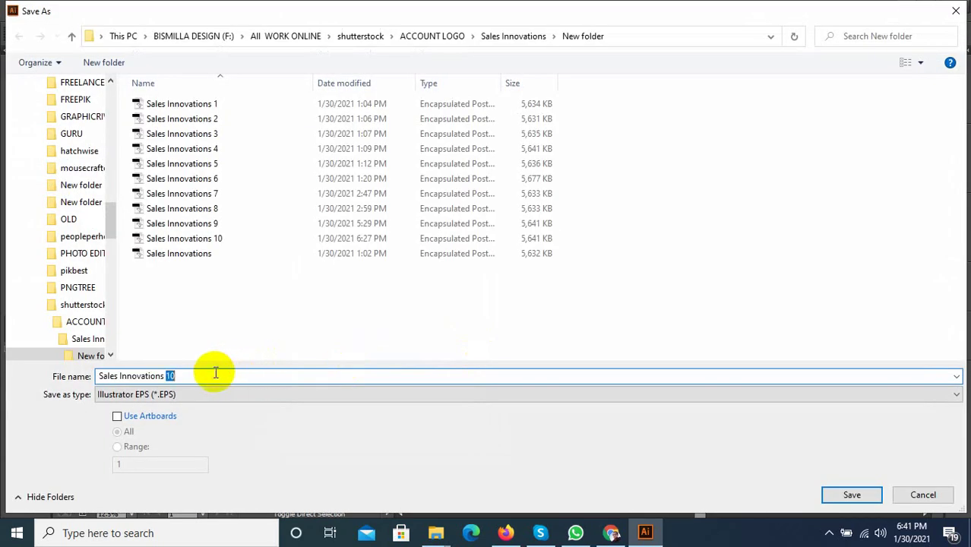
Save the outlined logo as Sales Innovations 11 in Illustrator 10 EPS format.
{"action": "type", "text": "11"}
{"action": "left_click", "coordinate": [848, 495]}
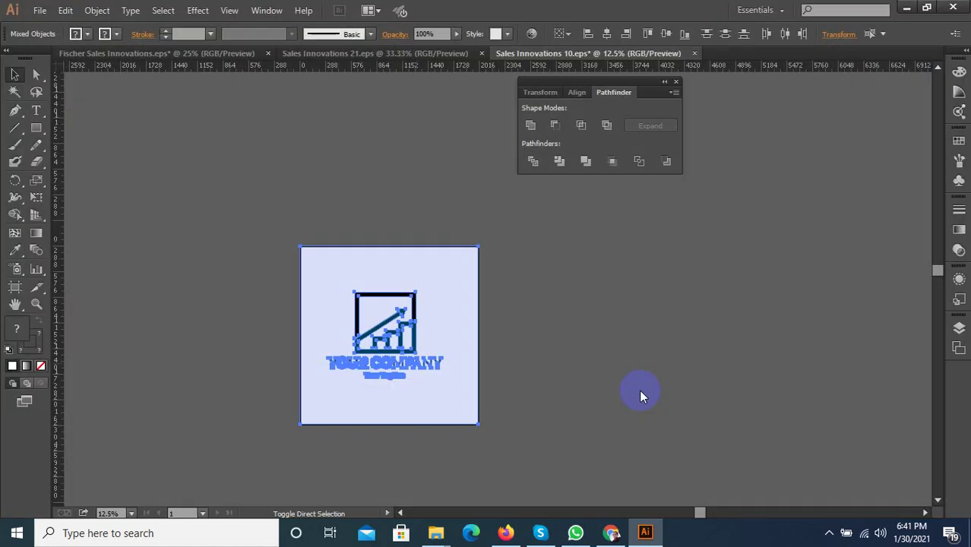
{"action": "left_click", "coordinate": [481, 66]}
{"action": "left_click", "coordinate": [449, 210]}
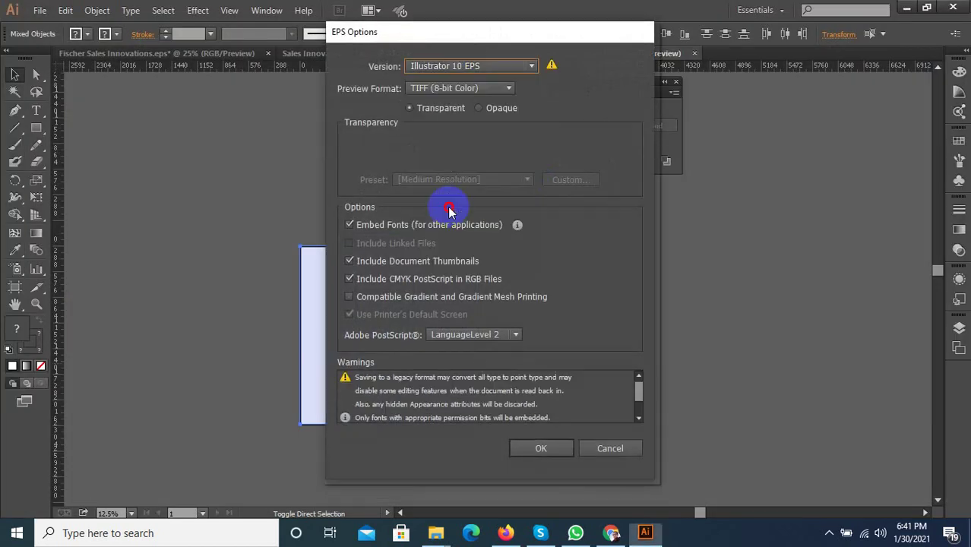
{"action": "left_click", "coordinate": [538, 459]}
{"action": "left_click", "coordinate": [586, 288]}
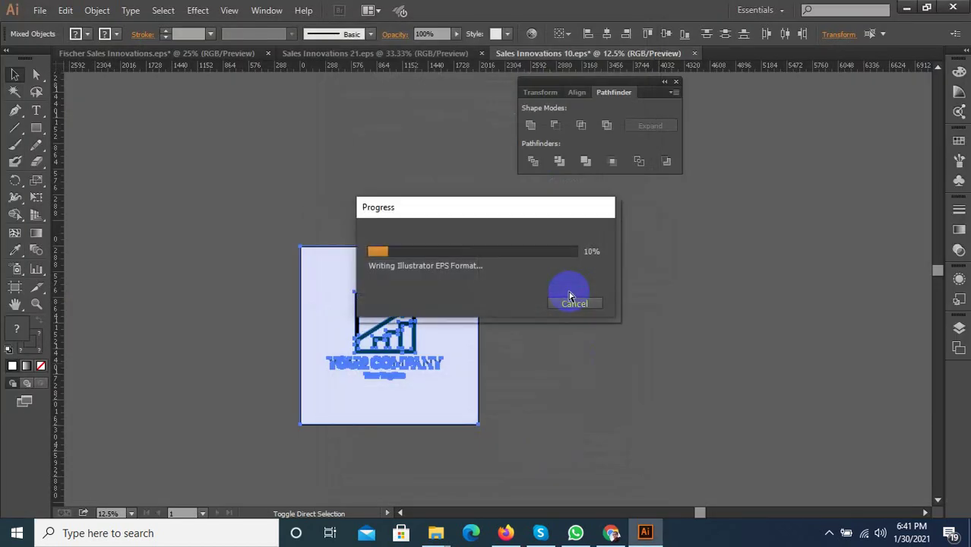
Delete the logo from the artboard and switch to Sales Innovations 21.eps.
{"action": "left_click", "coordinate": [461, 360]}
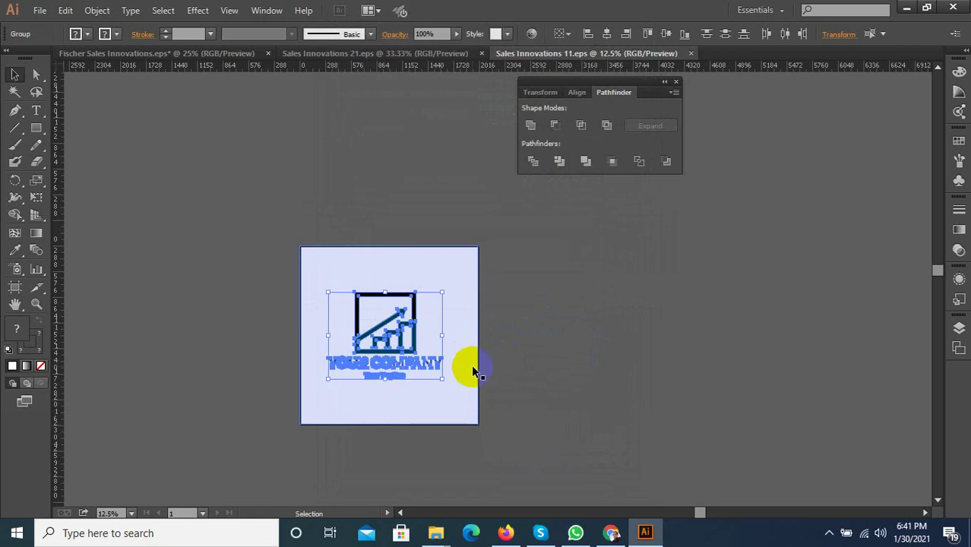
{"action": "key", "text": "Delete"}
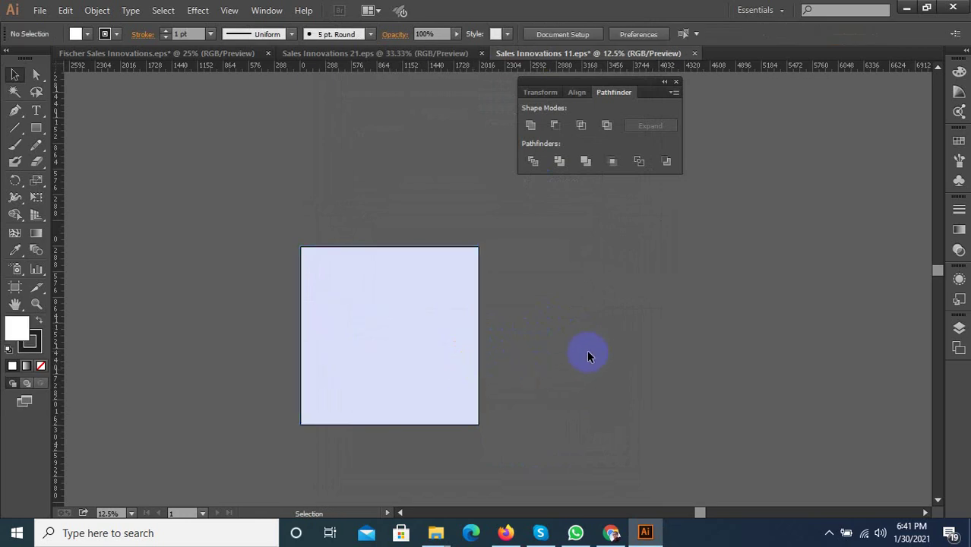
{"action": "left_click", "coordinate": [402, 54]}
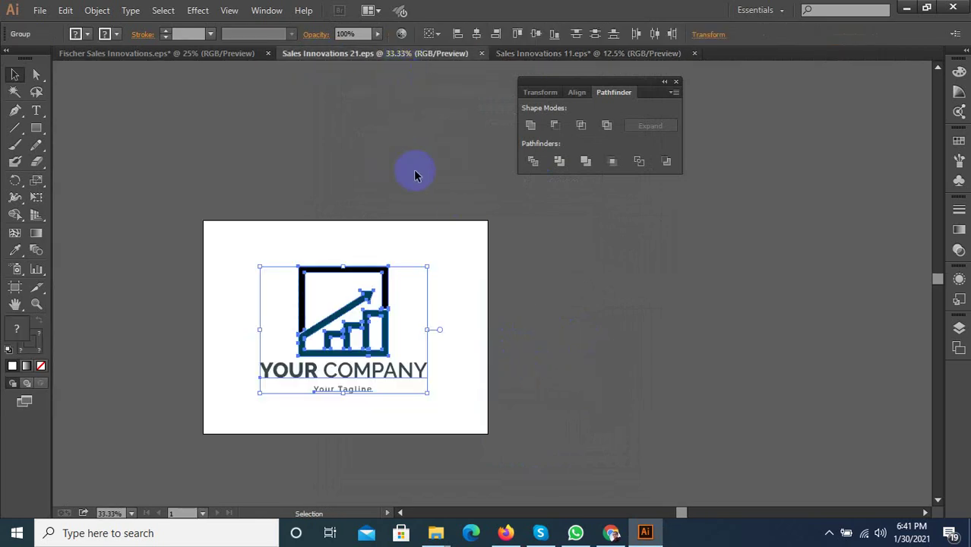
In Fischer Sales Innovations.eps, duplicate a logo group higher up the canvas.
{"action": "left_click", "coordinate": [414, 175]}
{"action": "left_click", "coordinate": [230, 55]}
{"action": "left_click", "coordinate": [370, 259]}
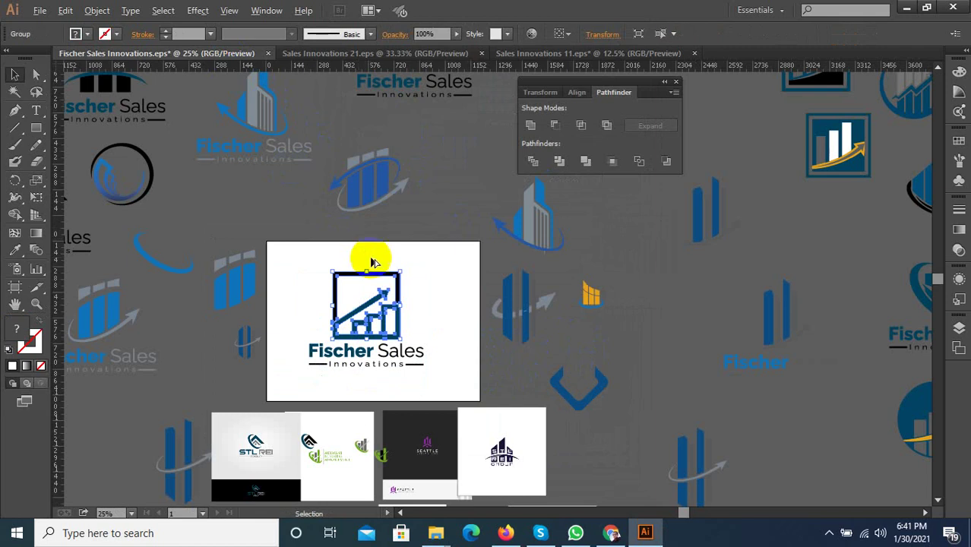
{"action": "key", "text": "ctrl+minus"}
{"action": "key", "text": "ctrl+minus"}
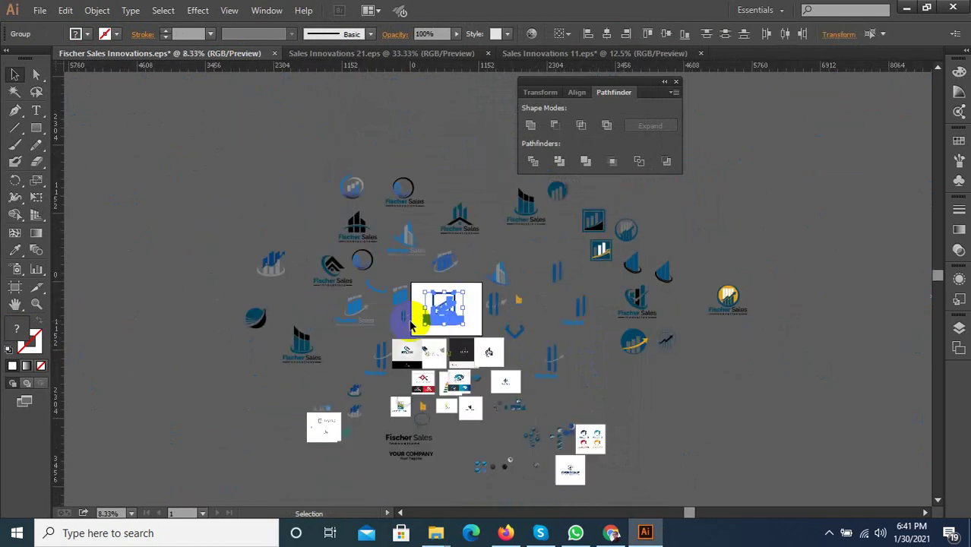
{"action": "left_click_drag", "start_coordinate": [448, 338], "coordinate": [448, 158]}
Delete the chart icon from the Fischer Sales logo, leaving only its wordmark.
{"action": "scroll", "coordinate": [433, 190], "scroll_direction": "up", "scroll_amount": 1}
{"action": "scroll", "coordinate": [418, 227], "scroll_direction": "up", "scroll_amount": 2}
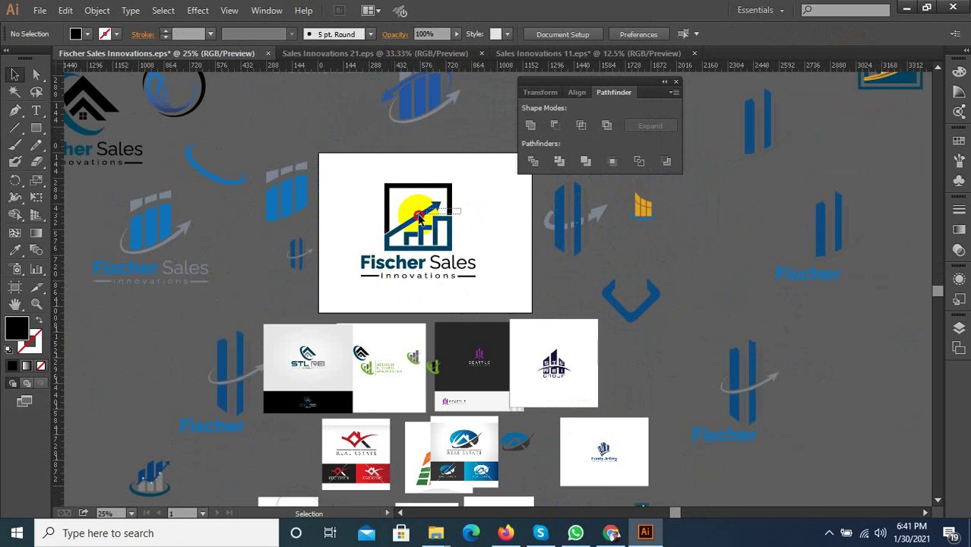
{"action": "mouse_move", "coordinate": [418, 218]}
{"action": "left_mouse_down"}
{"action": "mouse_move", "coordinate": [382, 225]}
{"action": "mouse_move", "coordinate": [450, 231]}
{"action": "left_mouse_up"}
{"action": "key", "text": "Delete"}
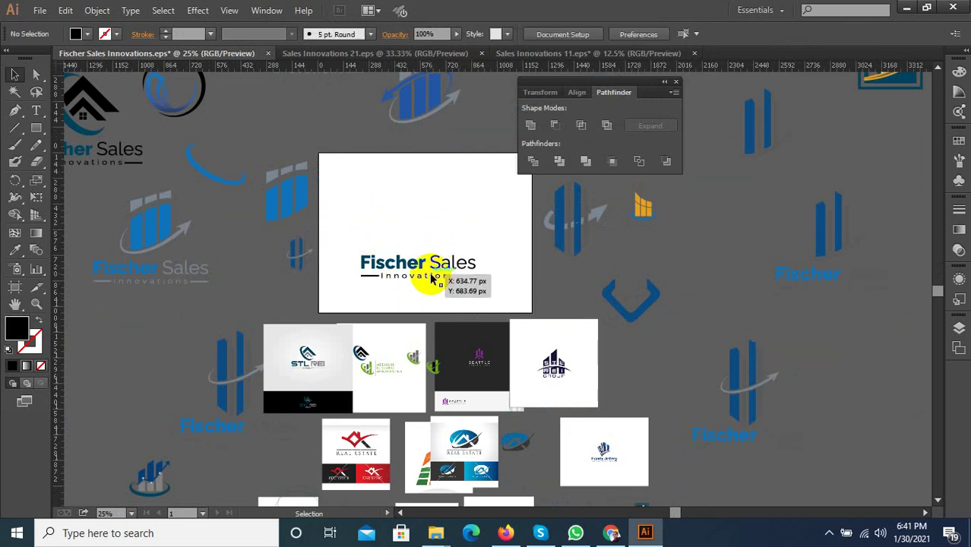